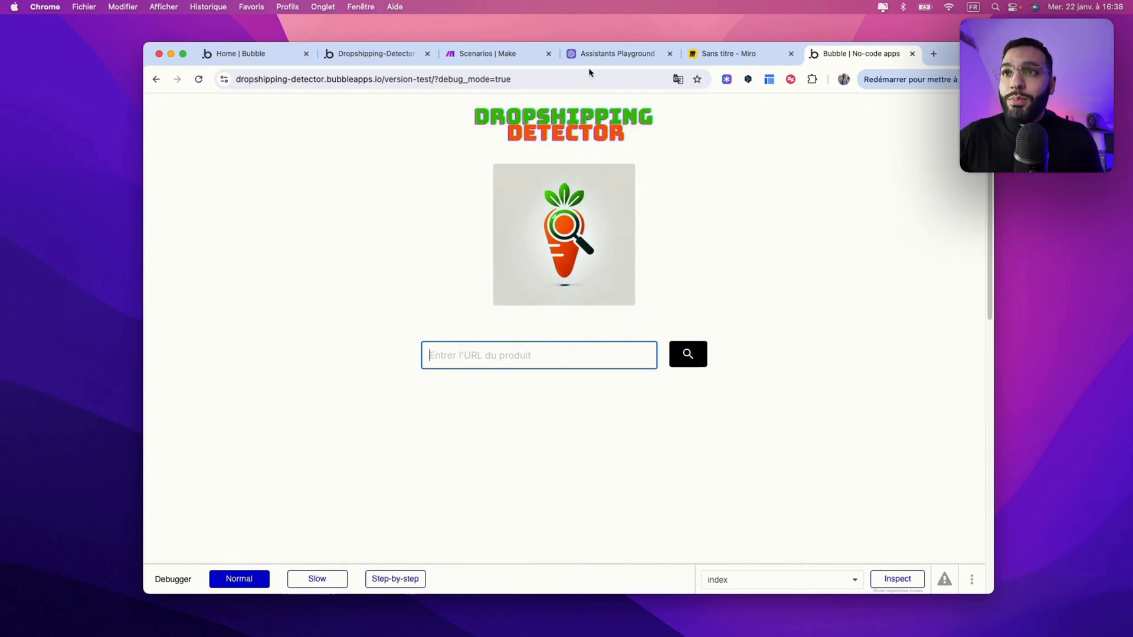
Step: On the Miro board zoomed out to 30%, walk through the Bubble frame, LIEN DU PRODUIT box and database image
{"action": "left_click", "coordinate": [721, 56]}
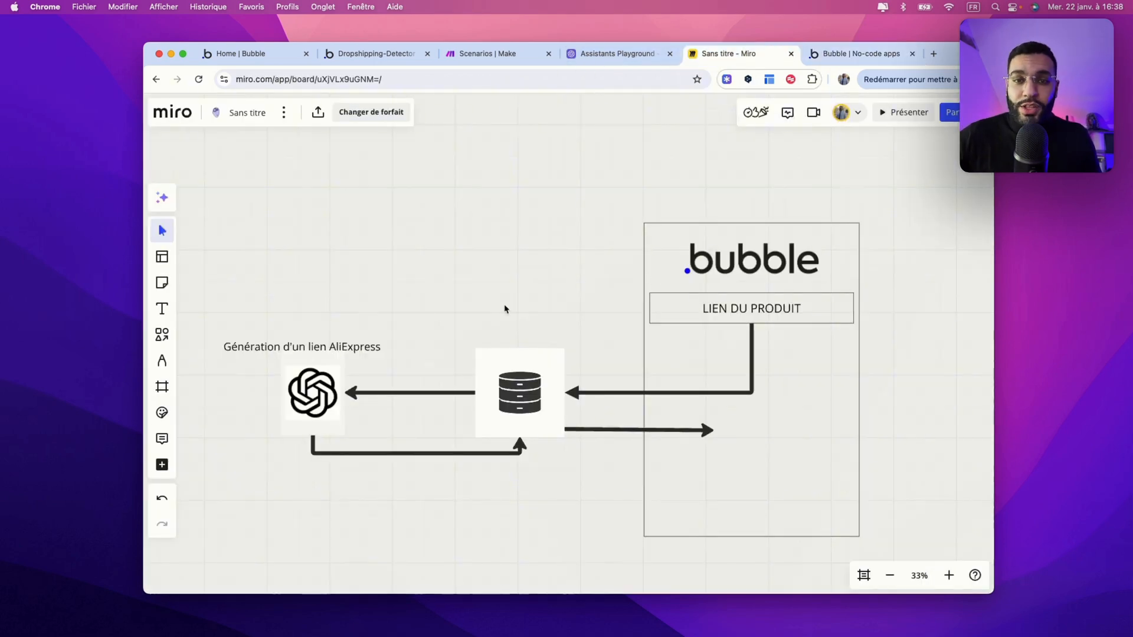
{"action": "scroll", "coordinate": [519, 308], "scroll_direction": "down", "scroll_amount": 2}
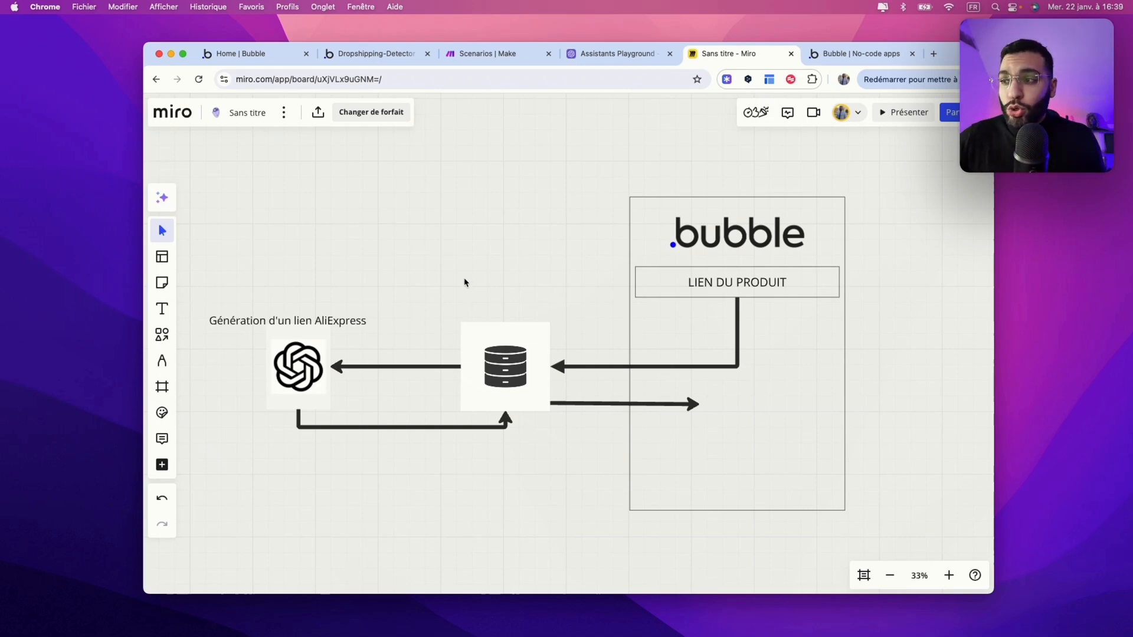
{"action": "scroll", "coordinate": [469, 285], "scroll_direction": "down", "scroll_amount": 2}
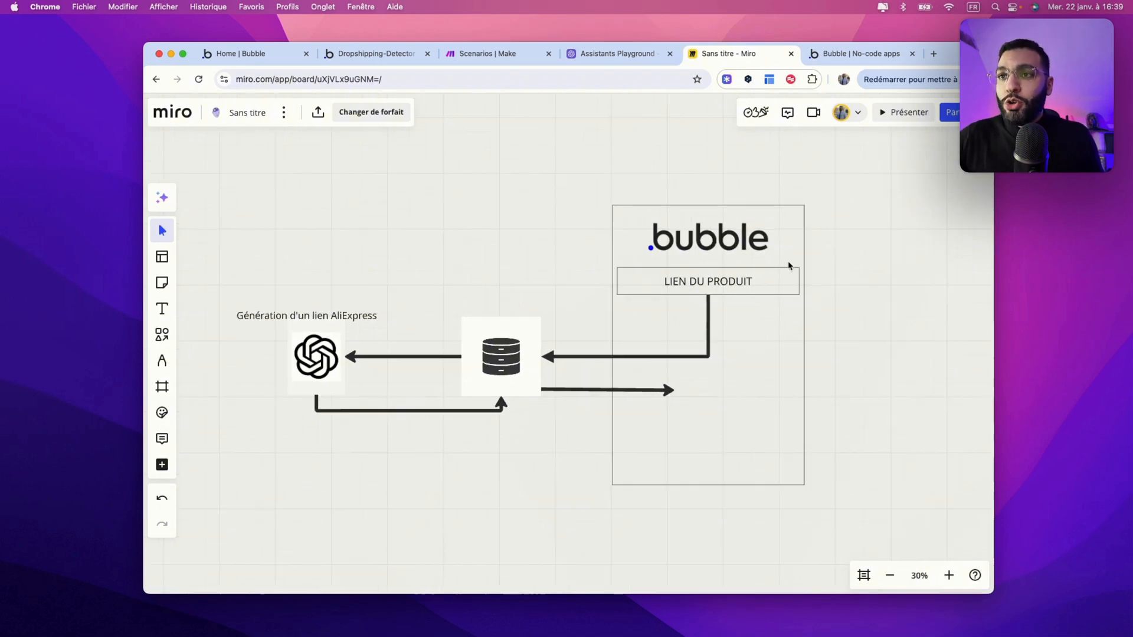
{"action": "left_click", "coordinate": [710, 250]}
{"action": "left_click", "coordinate": [725, 260]}
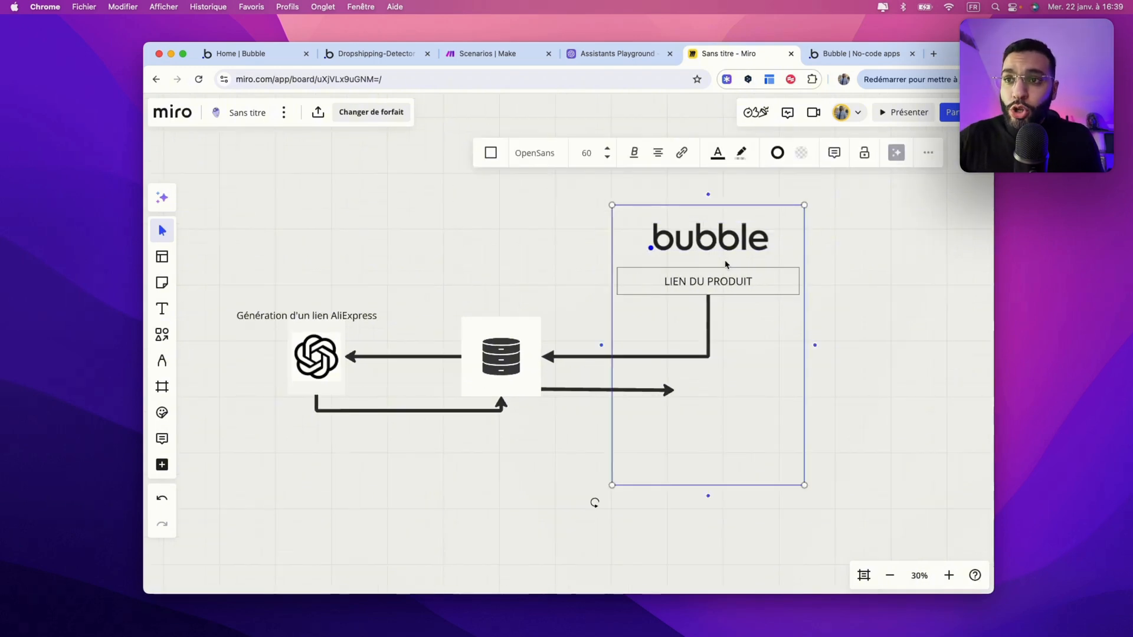
{"action": "left_click", "coordinate": [695, 291]}
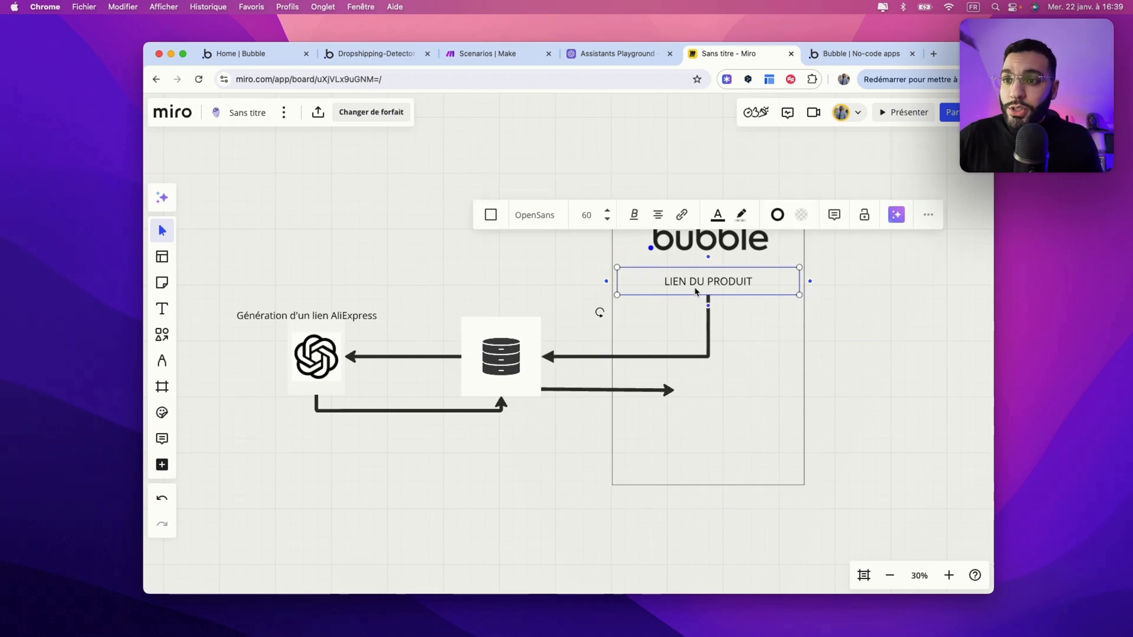
{"action": "left_click", "coordinate": [481, 360]}
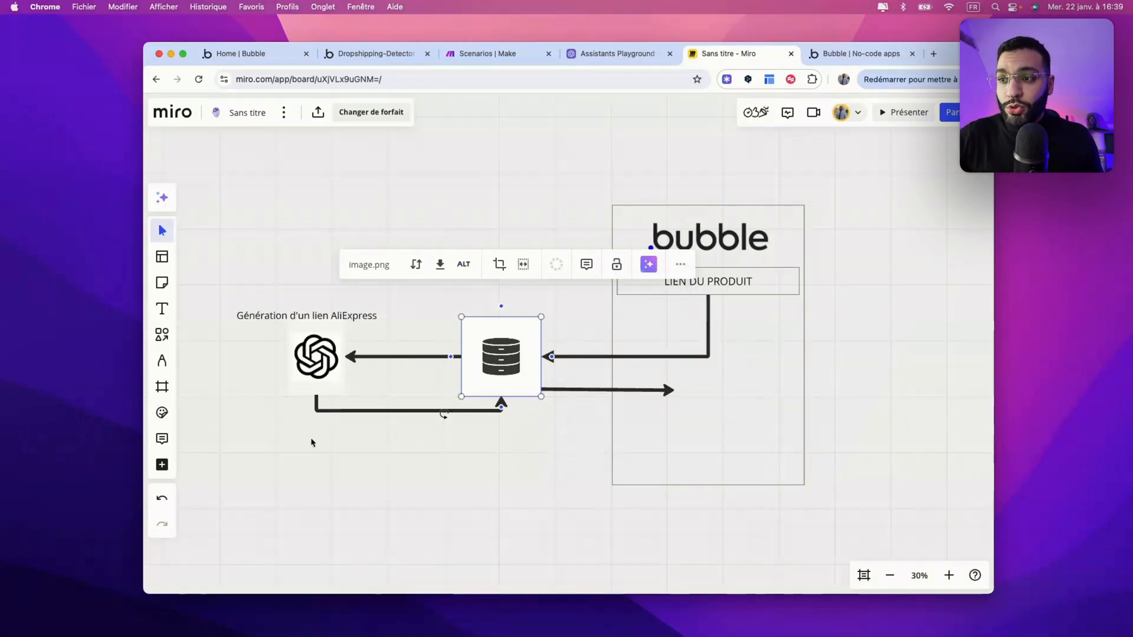
{"action": "left_click_drag", "start_coordinate": [494, 372], "coordinate": [493, 371]}
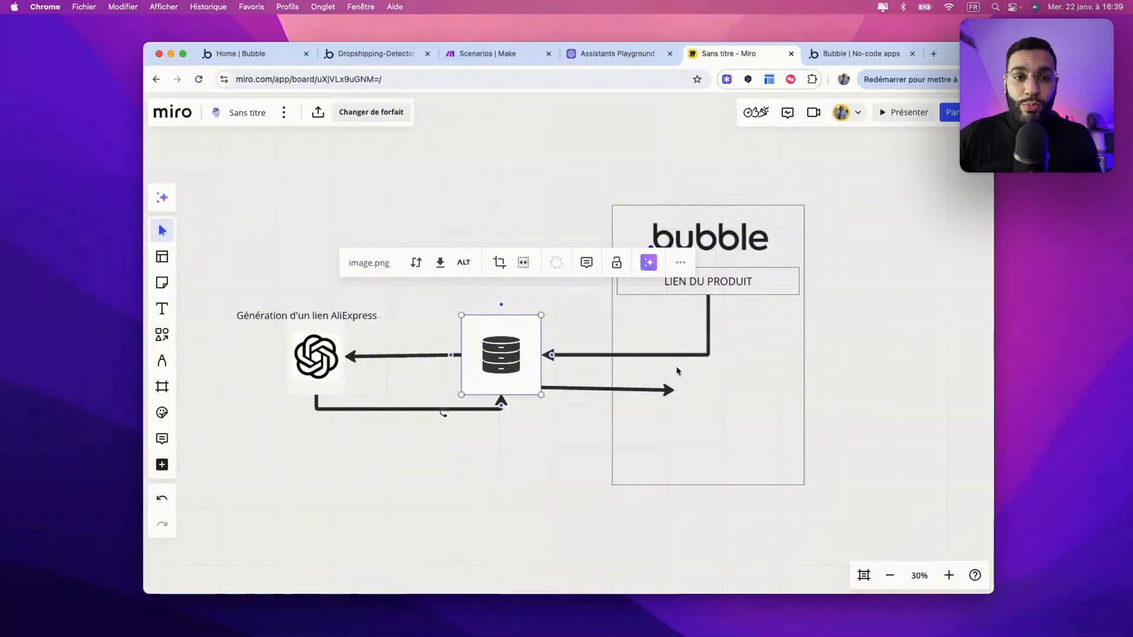
{"action": "left_click", "coordinate": [507, 508]}
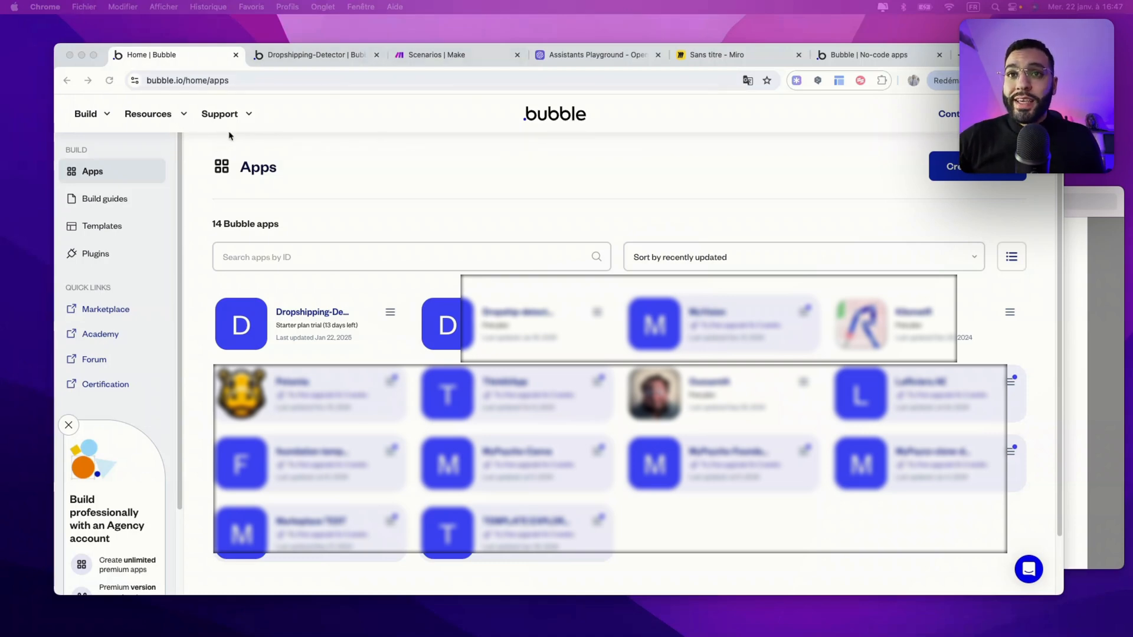
Step: Open the Dropshipping-Detector app from the Bubble dashboard and close the property panel
{"action": "left_click", "coordinate": [947, 178]}
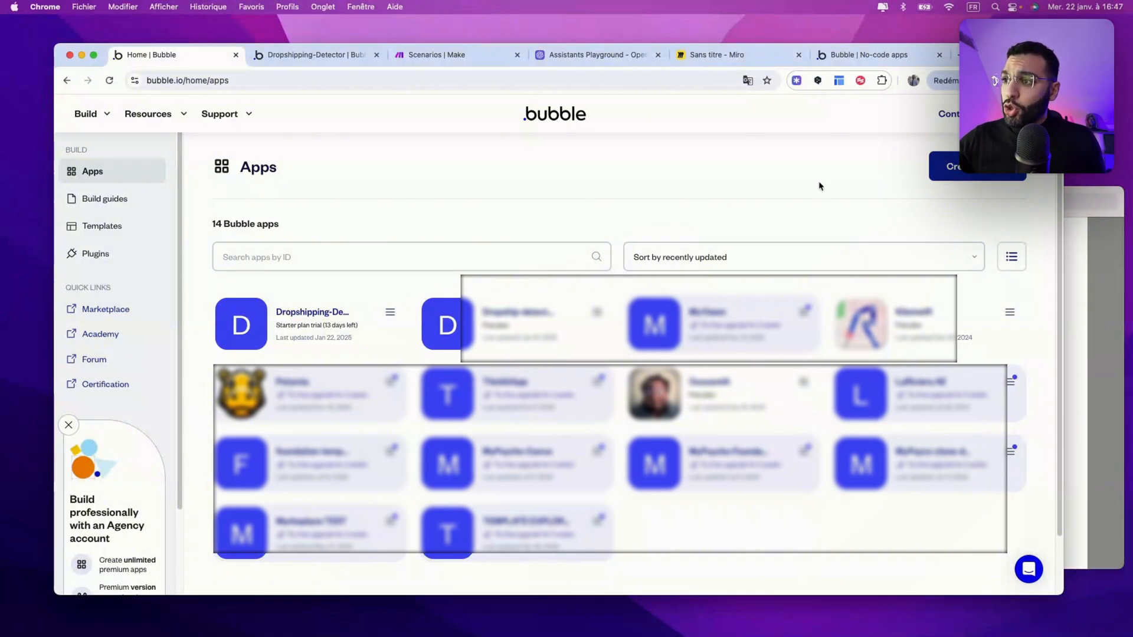
{"action": "left_click", "coordinate": [322, 313]}
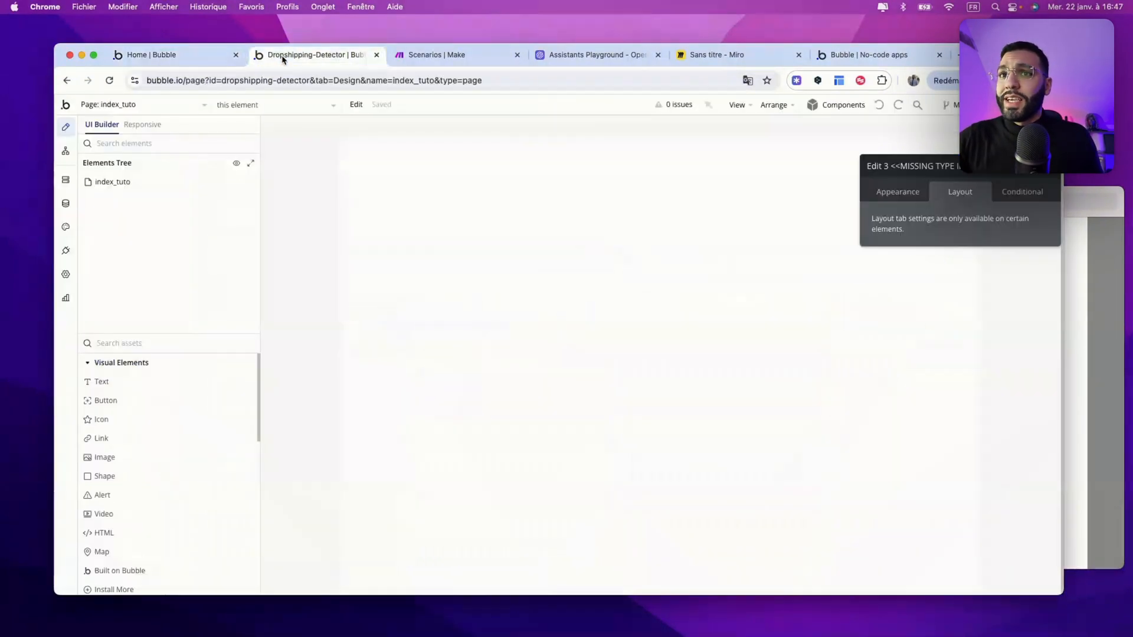
{"action": "left_click", "coordinate": [1057, 175]}
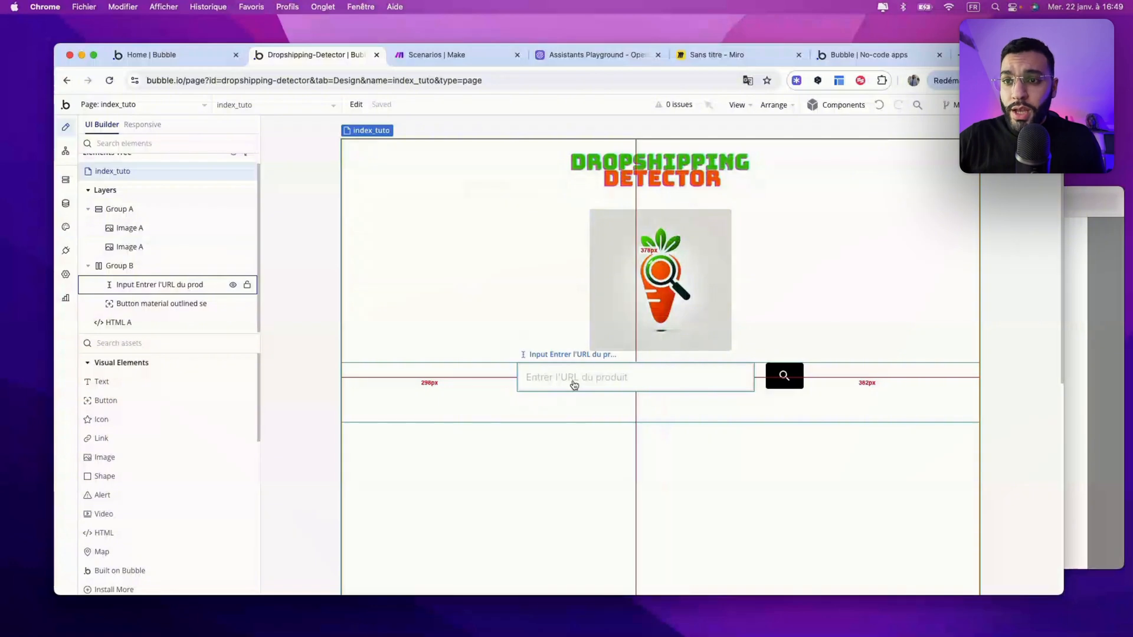
Step: Add a test Image element to the index_tuto page, then delete it
{"action": "left_click", "coordinate": [780, 382]}
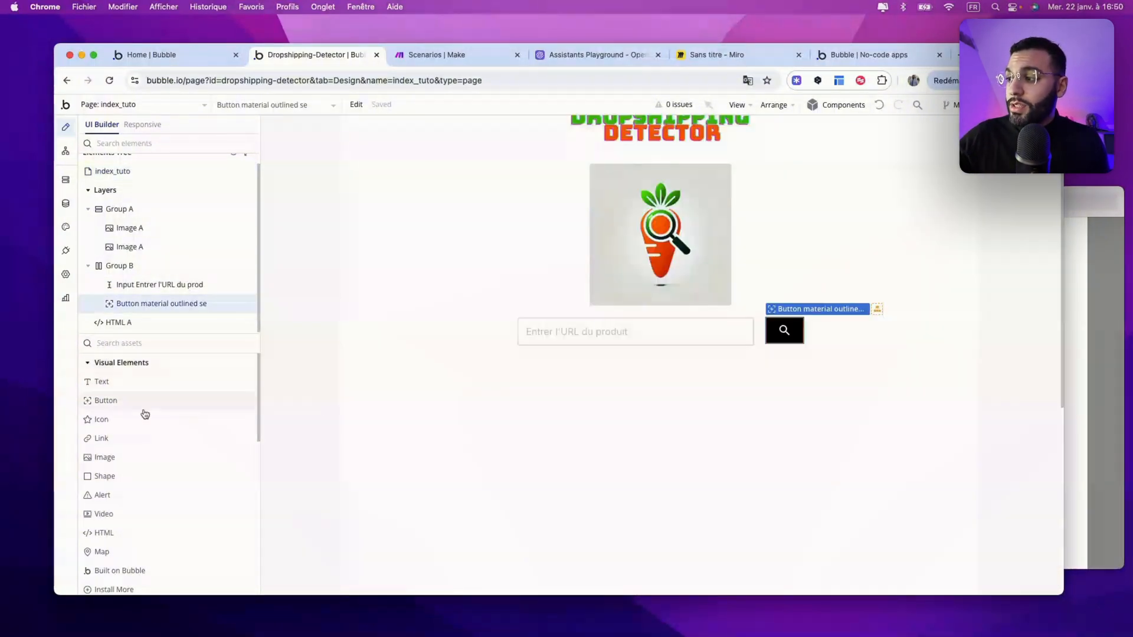
{"action": "left_click_drag", "start_coordinate": [111, 458], "coordinate": [538, 451]}
{"action": "key", "text": "Delete"}
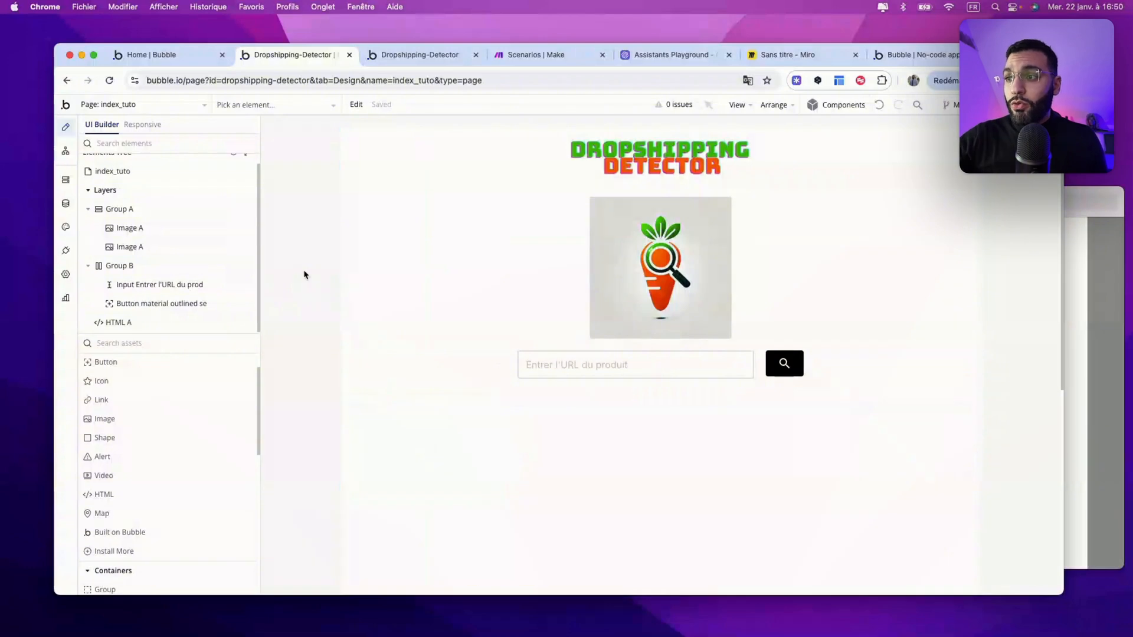
Step: Search the elements for 'html' and place an HTML element on the page
{"action": "scroll", "coordinate": [466, 366], "scroll_direction": "down", "scroll_amount": 2}
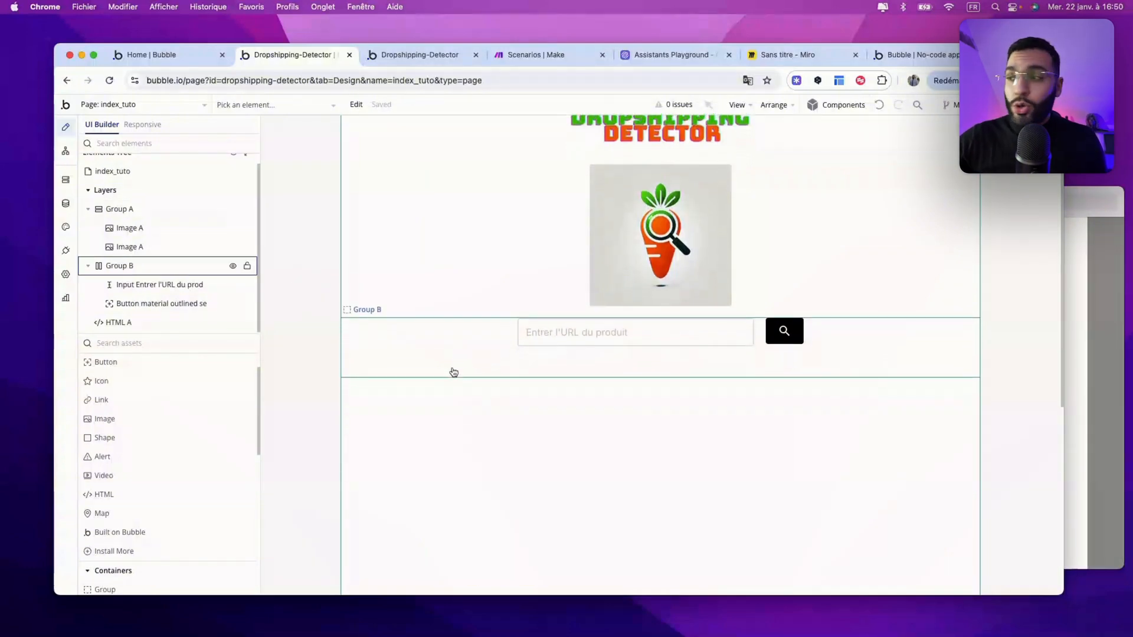
{"action": "left_click", "coordinate": [118, 343]}
{"action": "type", "text": "html"}
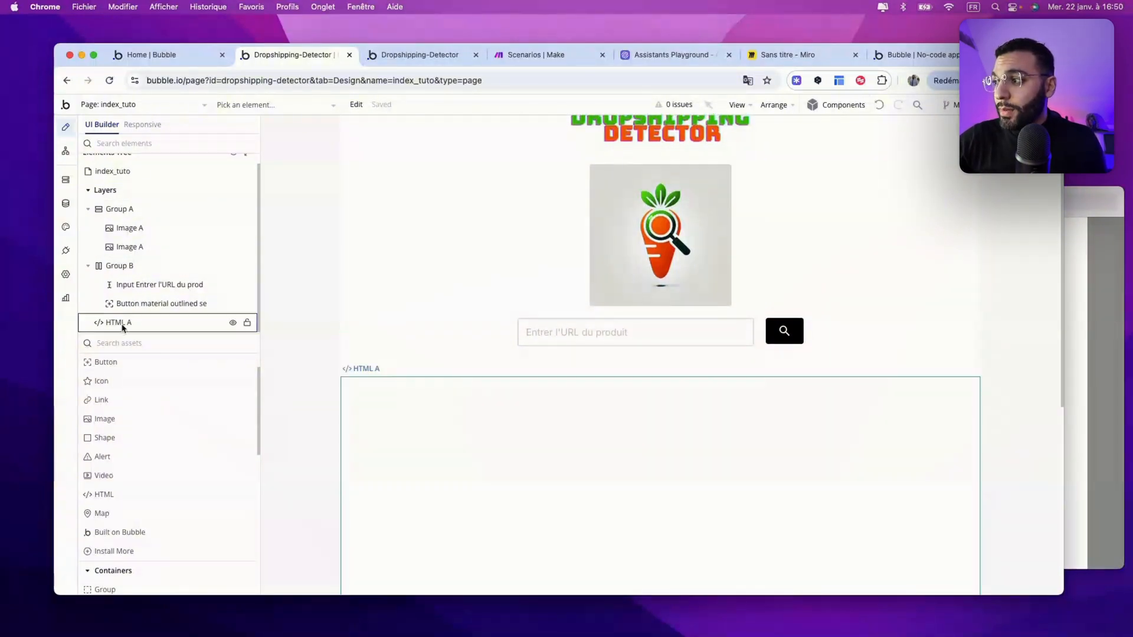
{"action": "left_click_drag", "start_coordinate": [104, 381], "coordinate": [414, 417]}
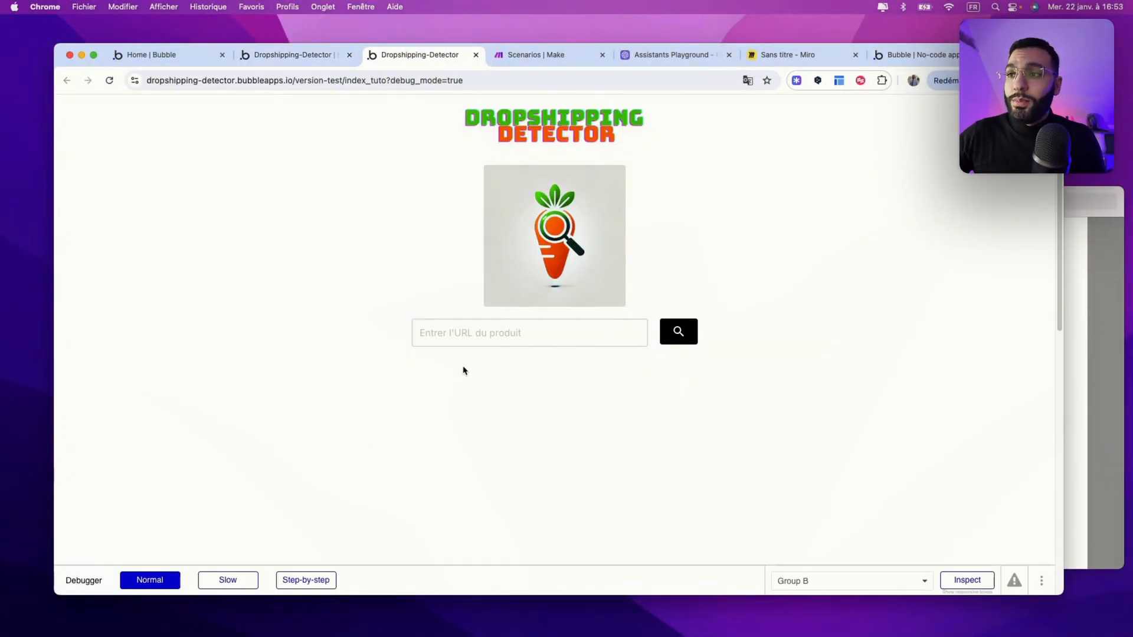
Step: Search with 'gggerggergrg' in the URL field, then search again with the cleared field
{"action": "left_click", "coordinate": [453, 330]}
{"action": "type", "text": "gggerggergrg"}
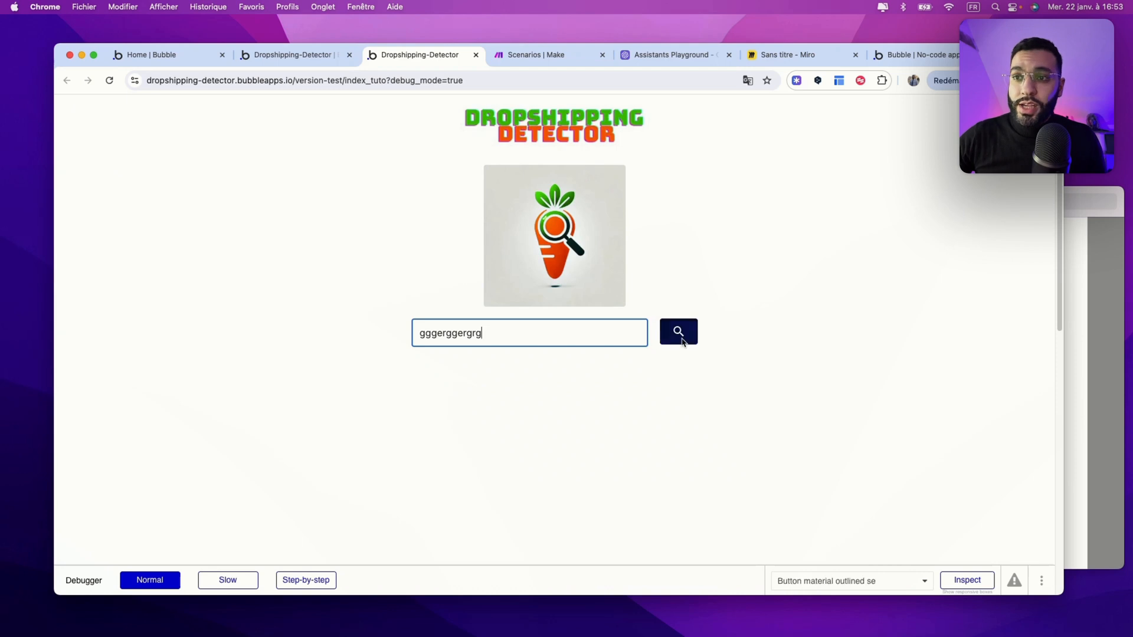
{"action": "left_click", "coordinate": [681, 339]}
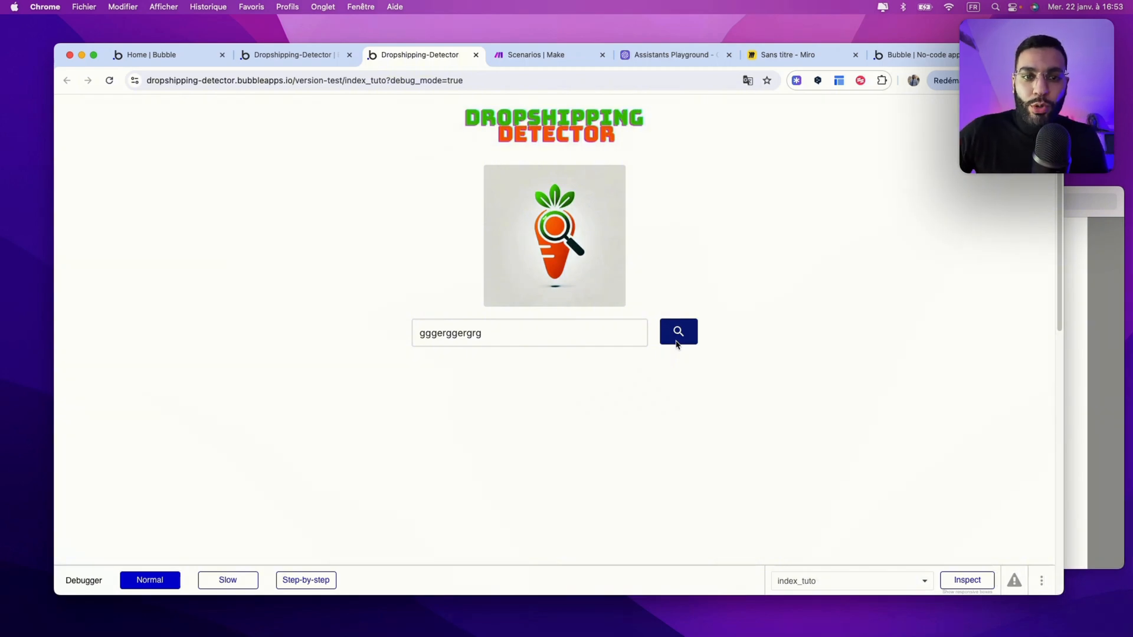
{"action": "left_click", "coordinate": [676, 339]}
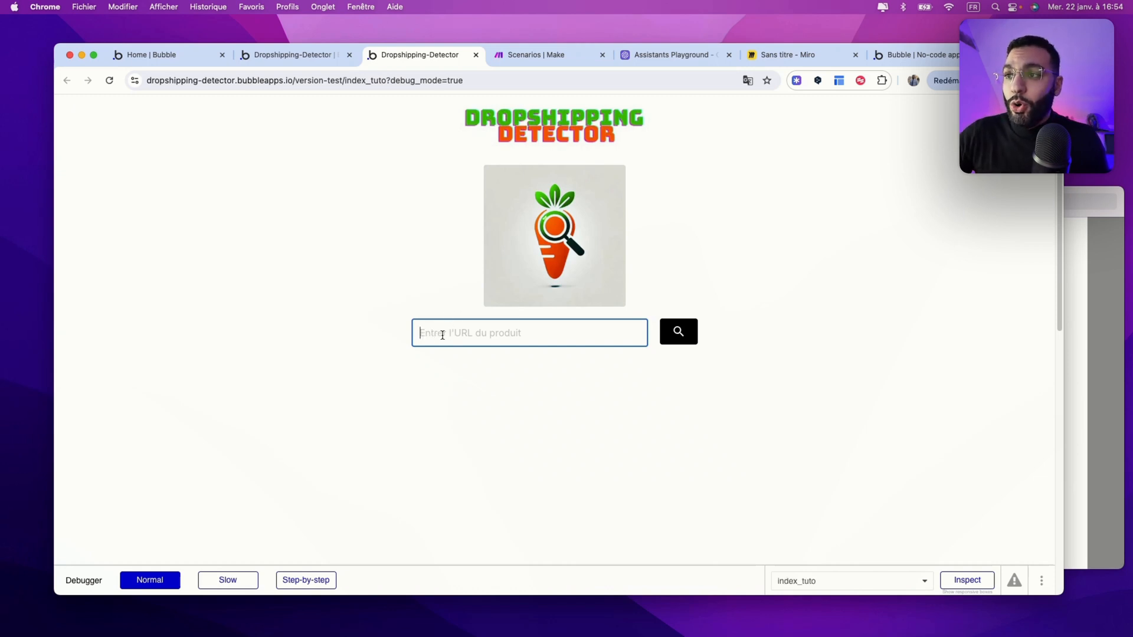
{"action": "left_click", "coordinate": [679, 337]}
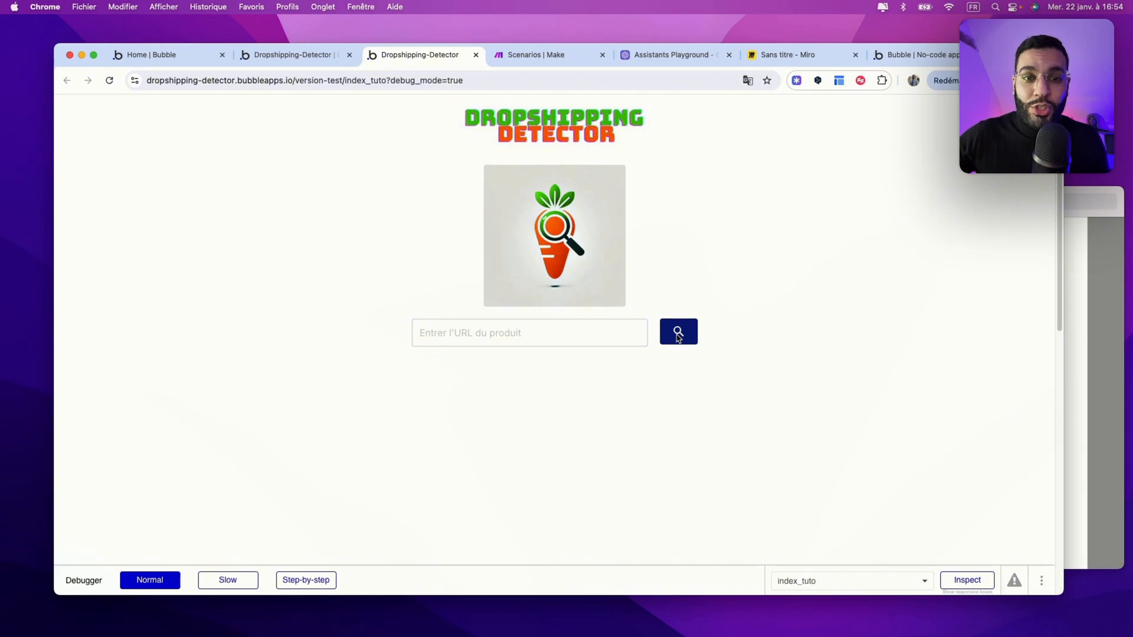
{"action": "left_click", "coordinate": [301, 59]}
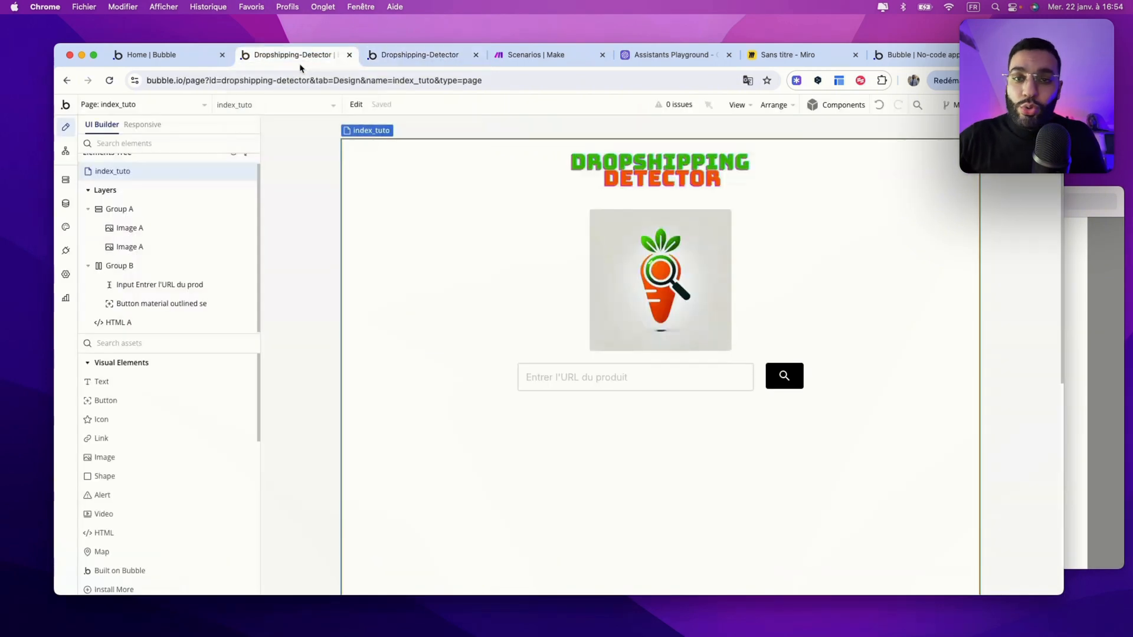
Step: Create a new data type named LIEN
{"action": "left_click", "coordinate": [66, 204]}
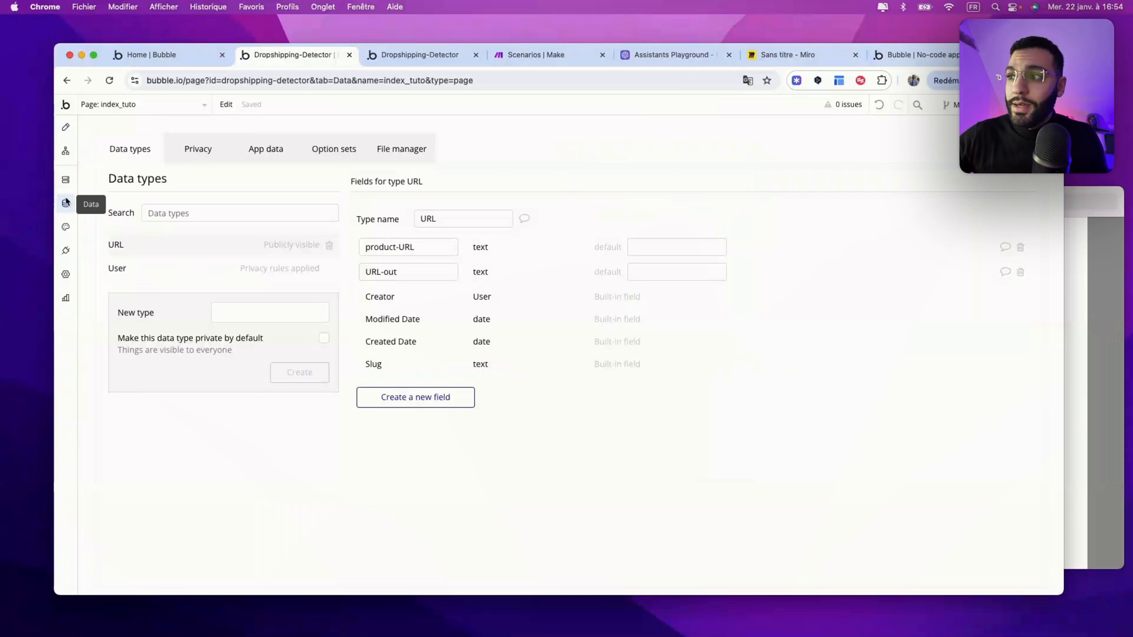
{"action": "left_click", "coordinate": [242, 316]}
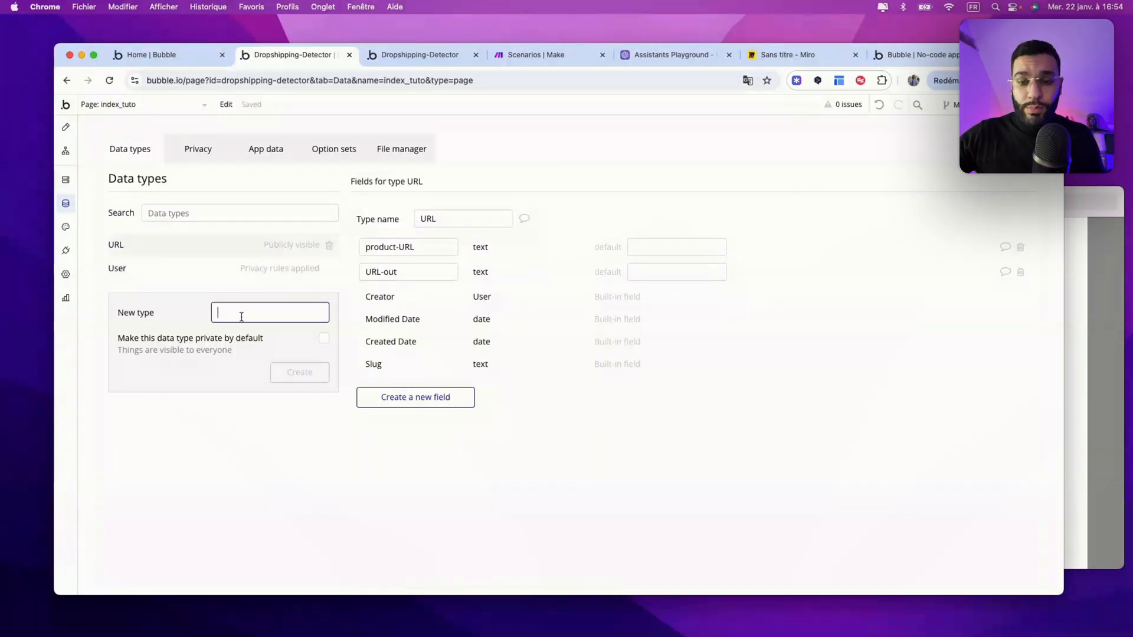
{"action": "type", "text": "LIEN"}
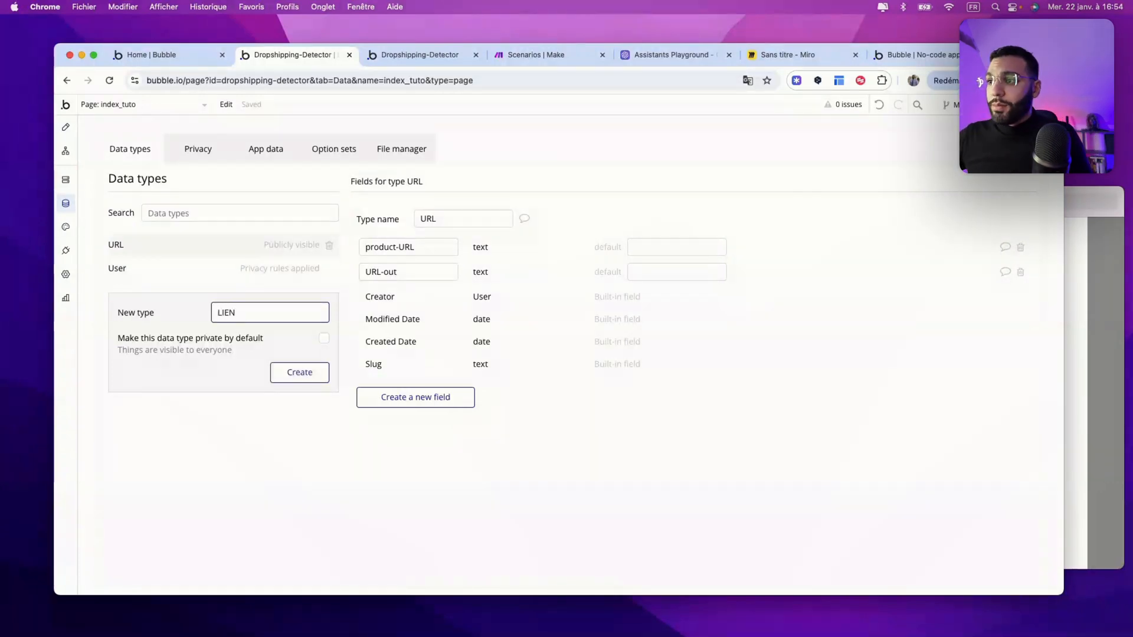
{"action": "left_click", "coordinate": [299, 372]}
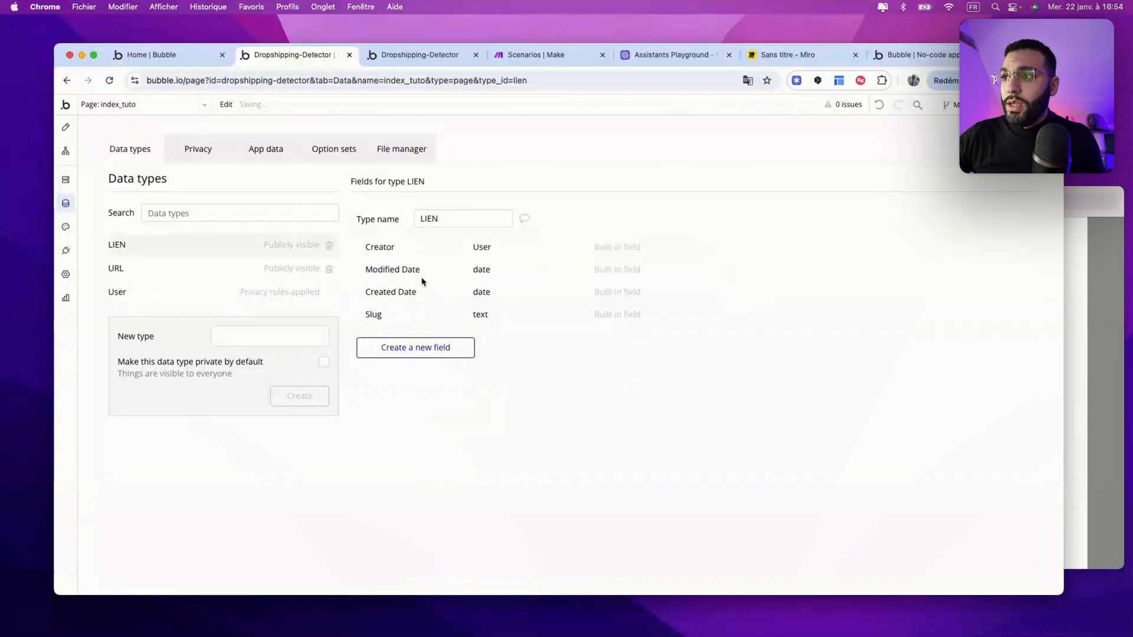
Step: Add a text field named Lien-entrant to LIEN
{"action": "left_click", "coordinate": [423, 348]}
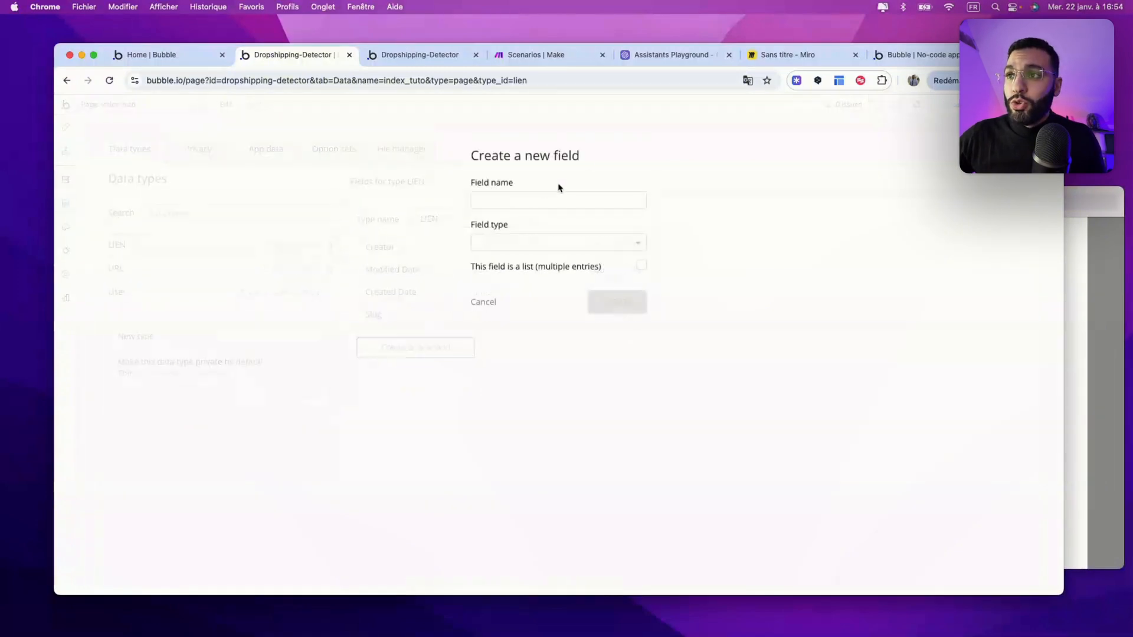
{"action": "left_click", "coordinate": [526, 201]}
{"action": "type", "text": "Lien"}
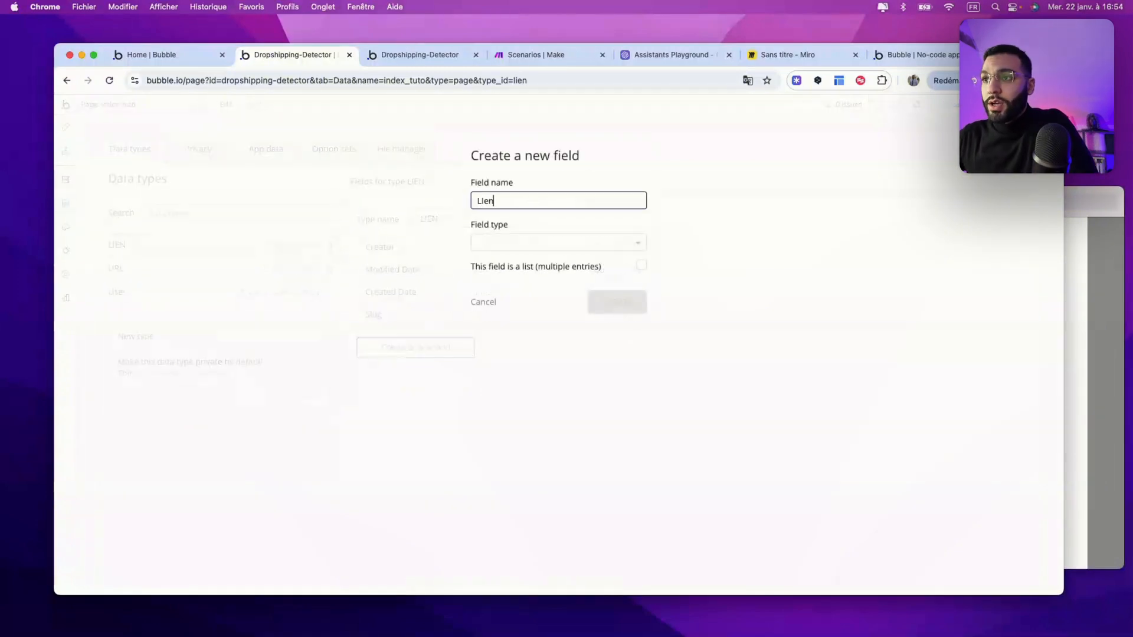
{"action": "type", "text": "-entrant"}
{"action": "left_click", "coordinate": [538, 242]}
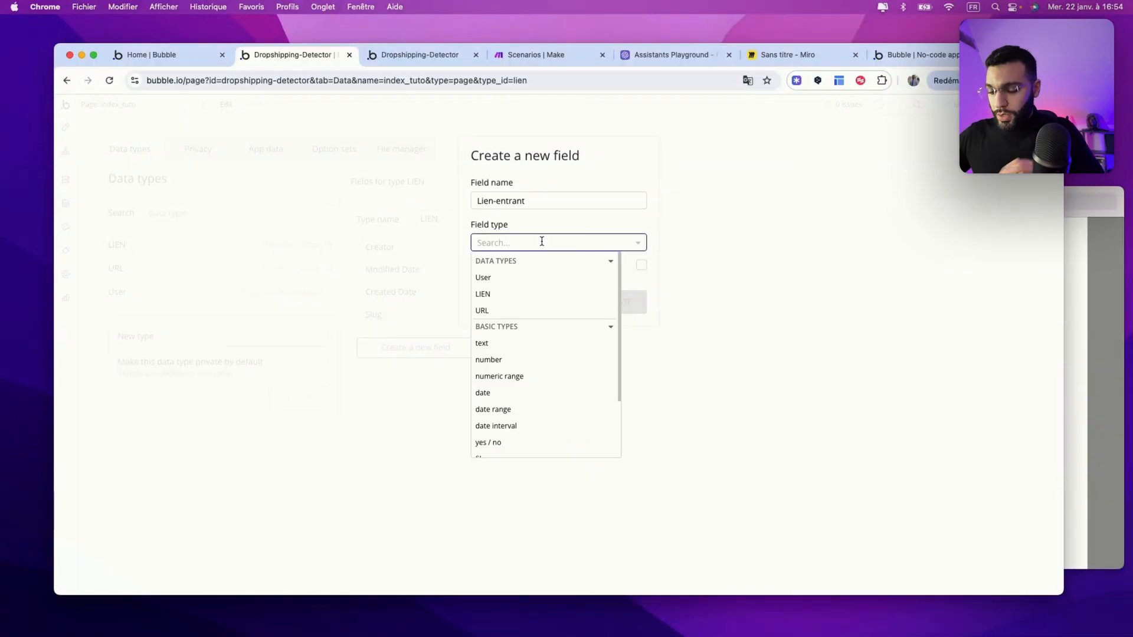
{"action": "left_click", "coordinate": [523, 342]}
{"action": "left_click", "coordinate": [631, 302]}
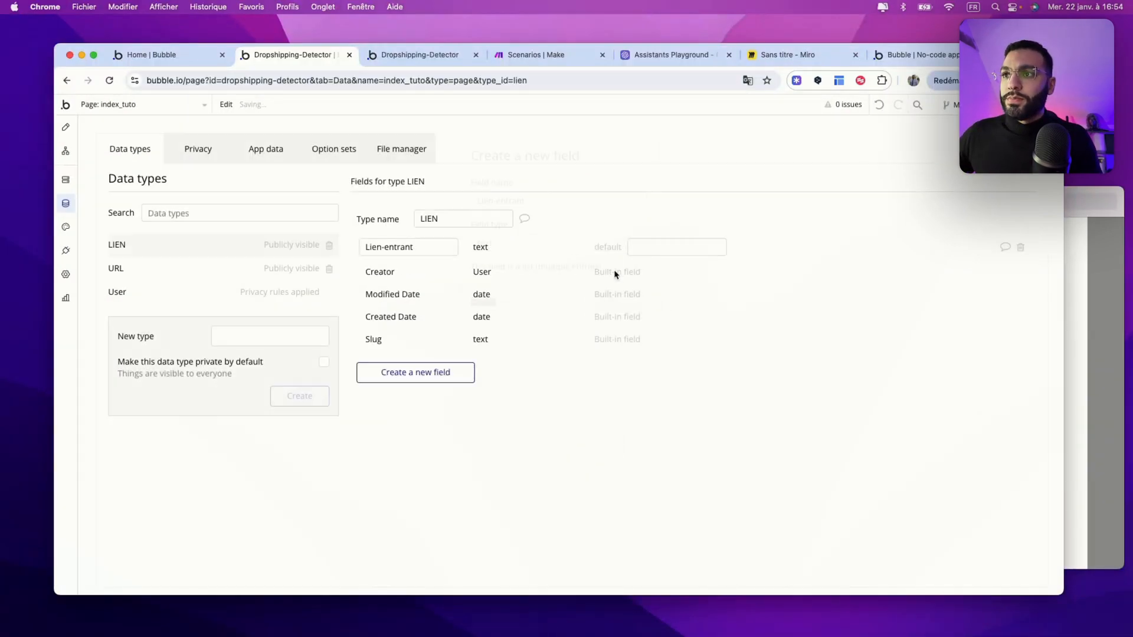
Step: Add a second text field named Lien-sortant to LIEN
{"action": "left_click", "coordinate": [443, 373]}
{"action": "type", "text": "Lien-sortant"}
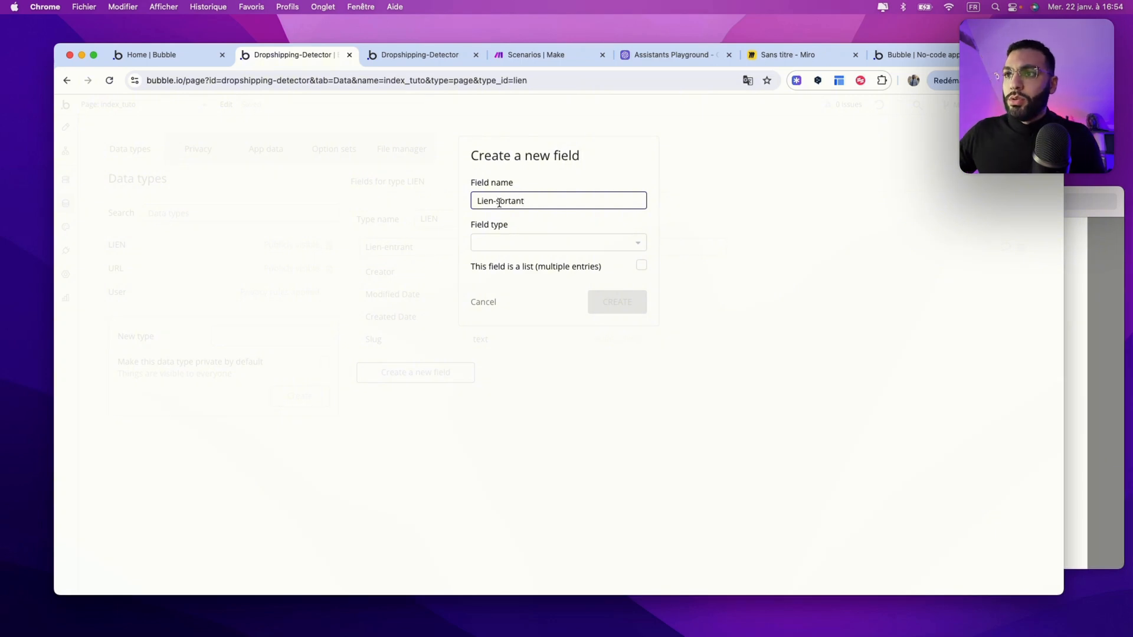
{"action": "left_click", "coordinate": [503, 241]}
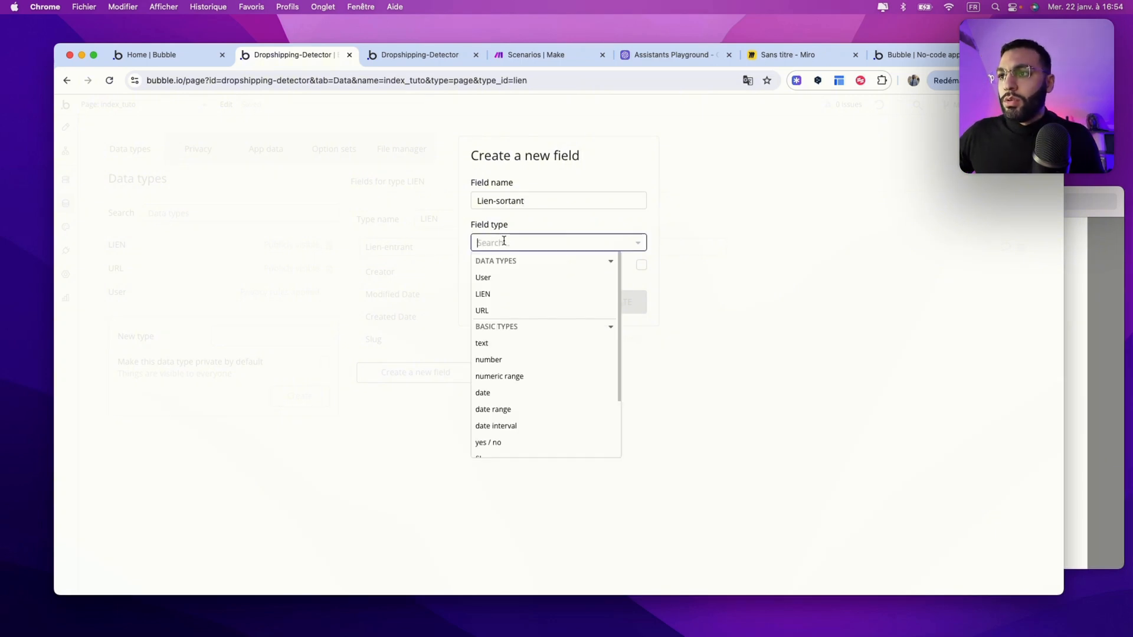
{"action": "left_click", "coordinate": [494, 342]}
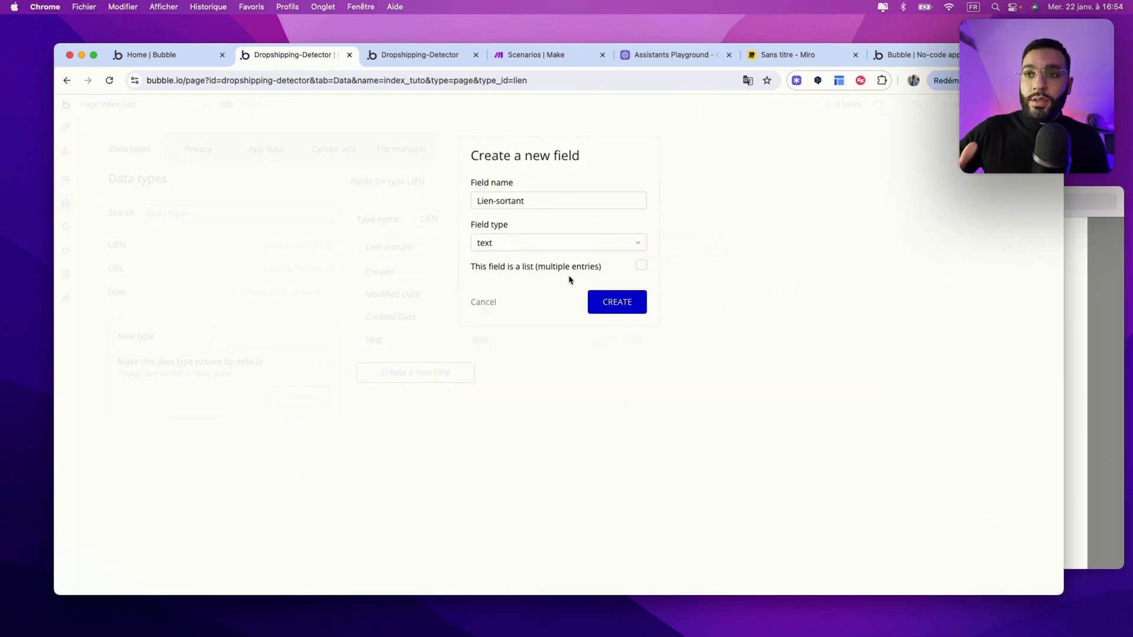
{"action": "left_click", "coordinate": [623, 302]}
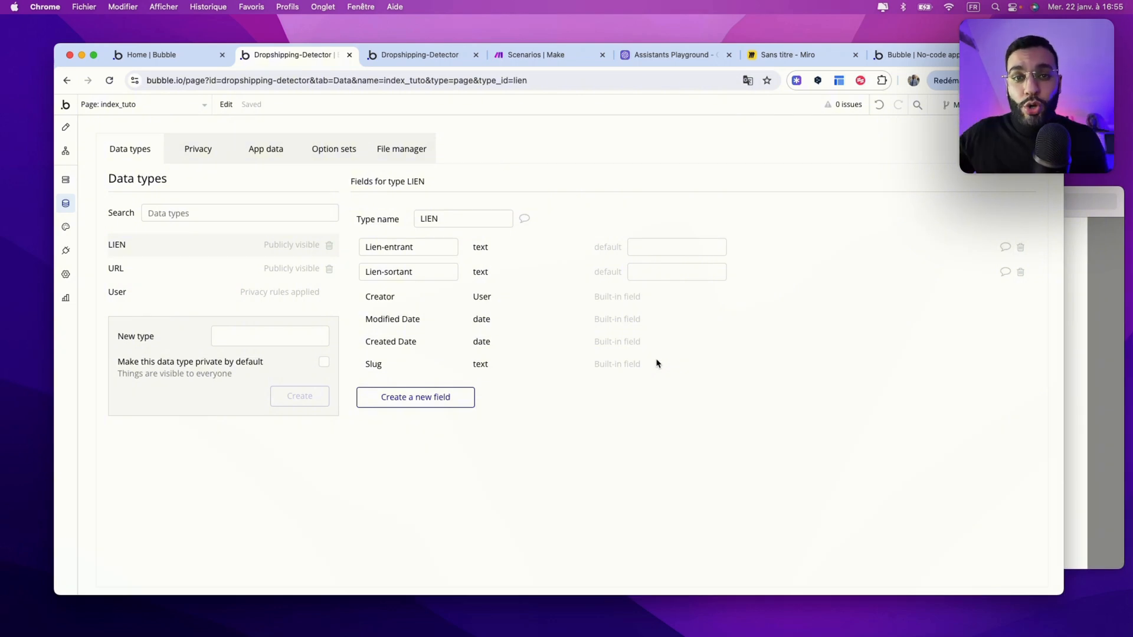
Step: Give the search button a click workflow that creates a new LIEN
{"action": "left_click", "coordinate": [65, 127]}
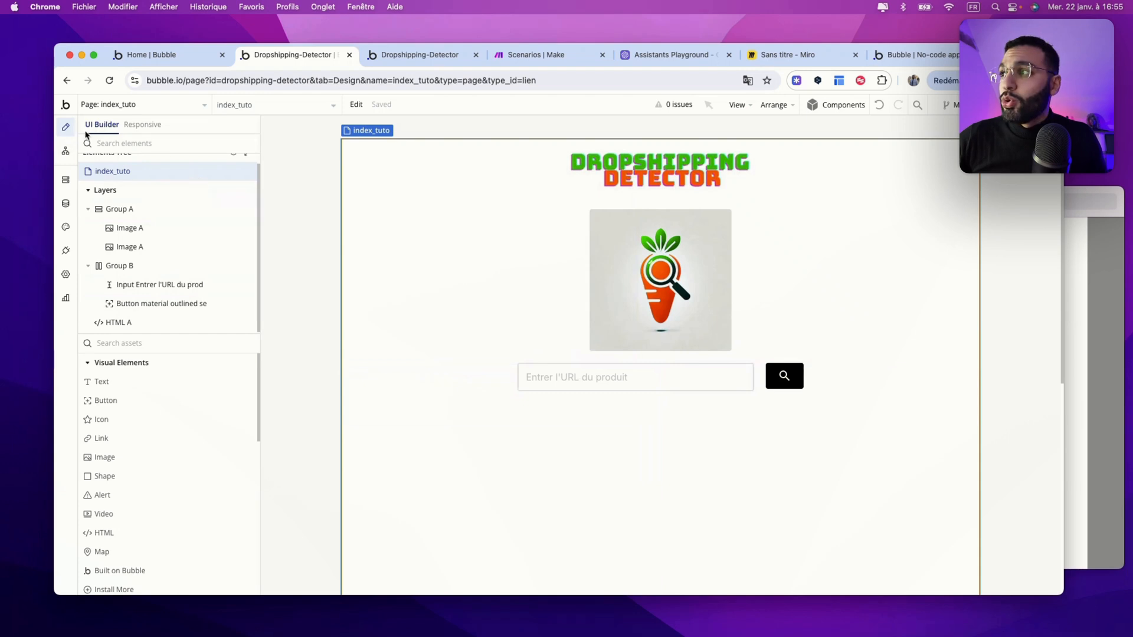
{"action": "double_click", "coordinate": [774, 387]}
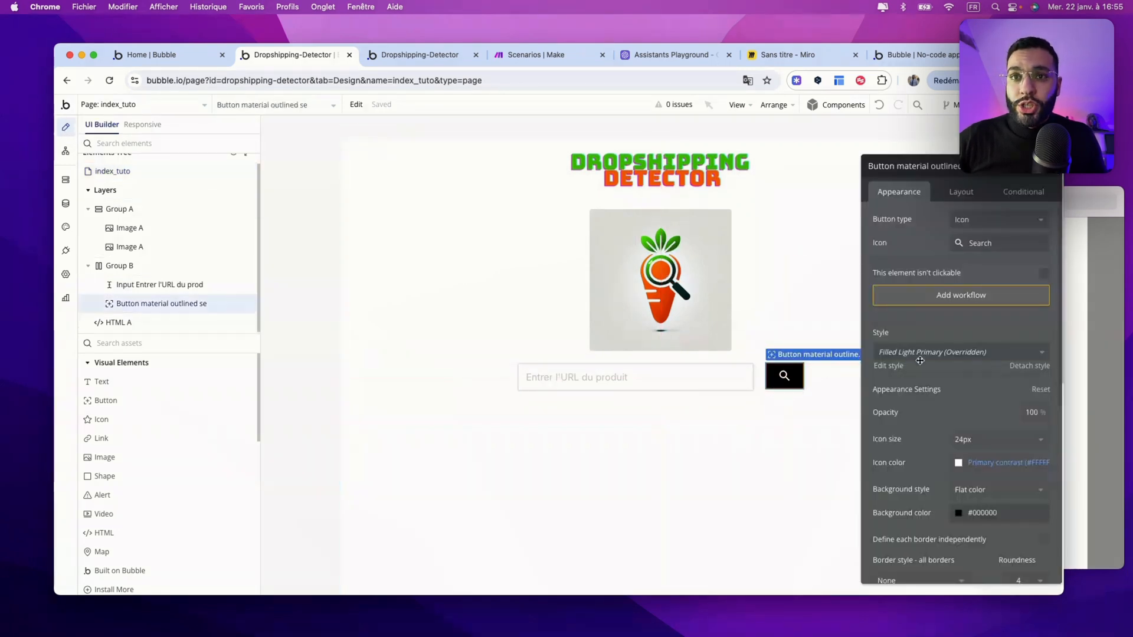
{"action": "left_click", "coordinate": [961, 301]}
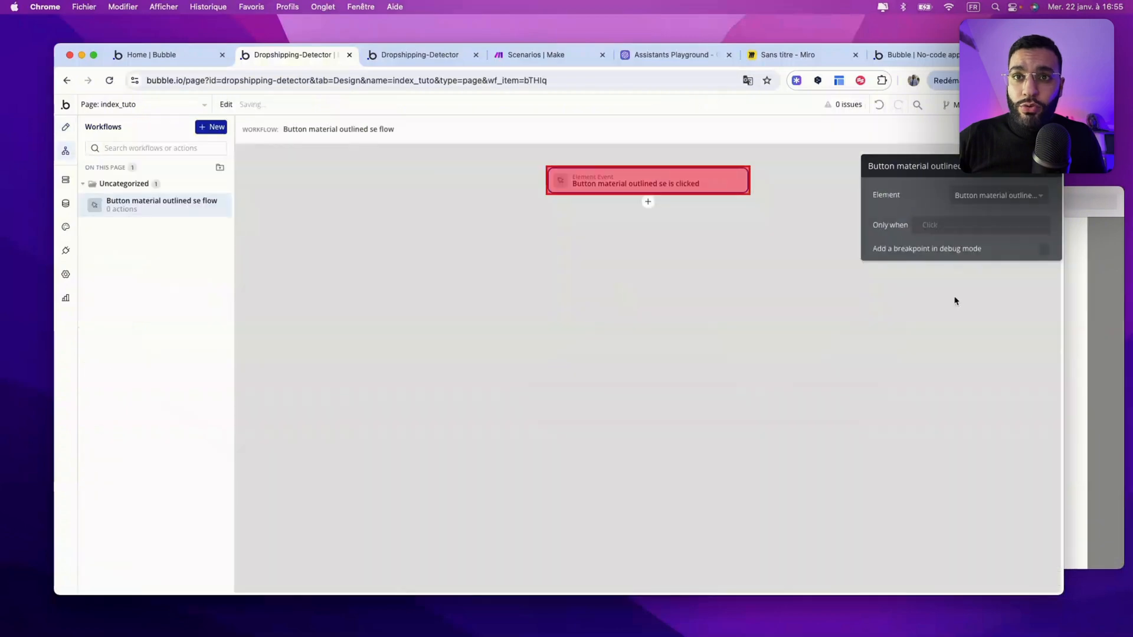
{"action": "left_click", "coordinate": [647, 203]}
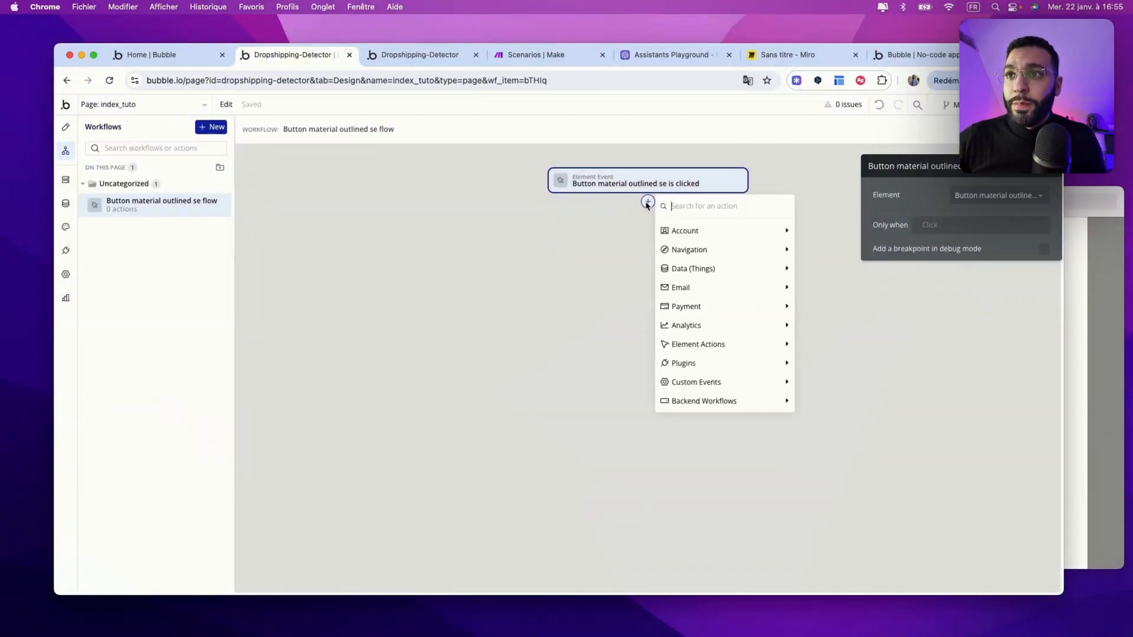
{"action": "mouse_move", "coordinate": [688, 268]}
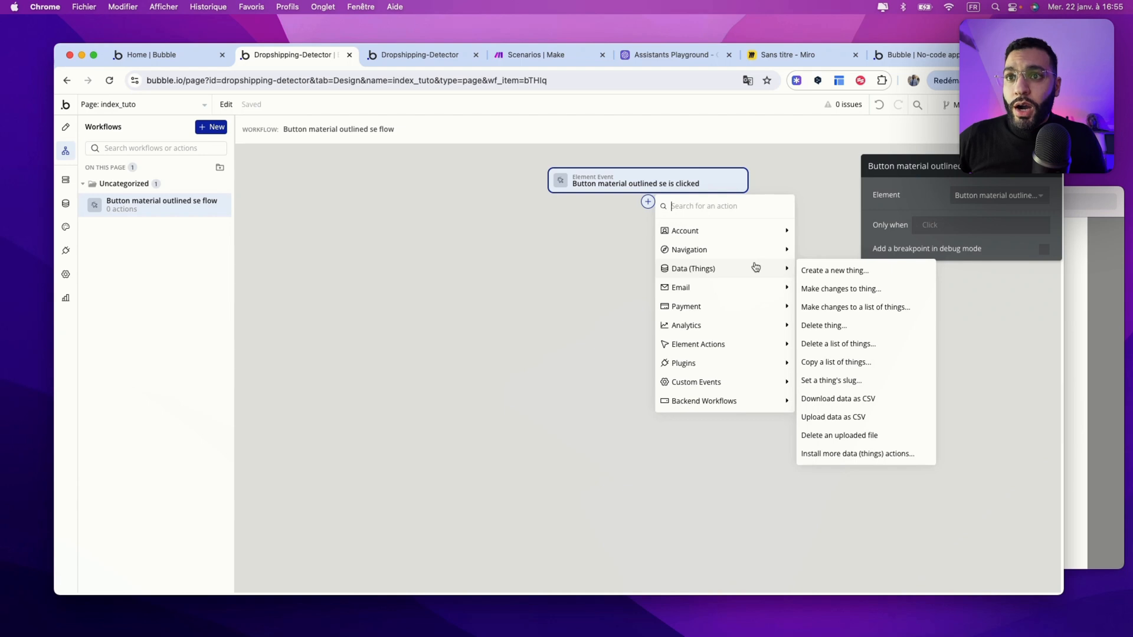
{"action": "left_click", "coordinate": [832, 270]}
{"action": "left_click", "coordinate": [995, 195]}
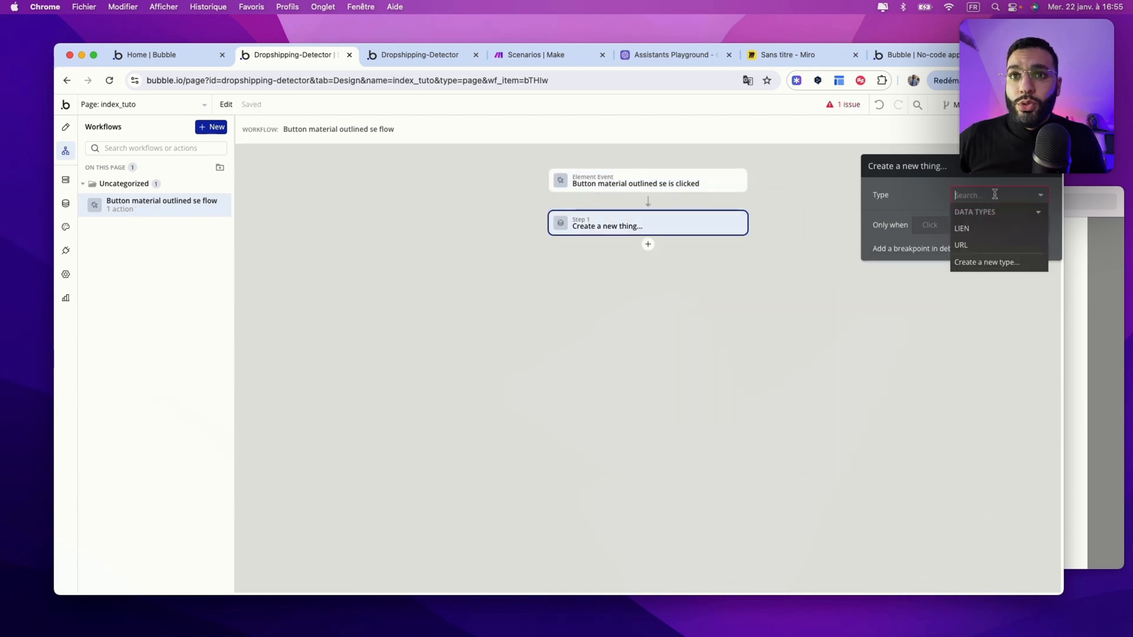
{"action": "left_click", "coordinate": [995, 229]}
Step: Set the new LIEN's Lien-entrant to the product URL input's value
{"action": "left_click", "coordinate": [944, 231]}
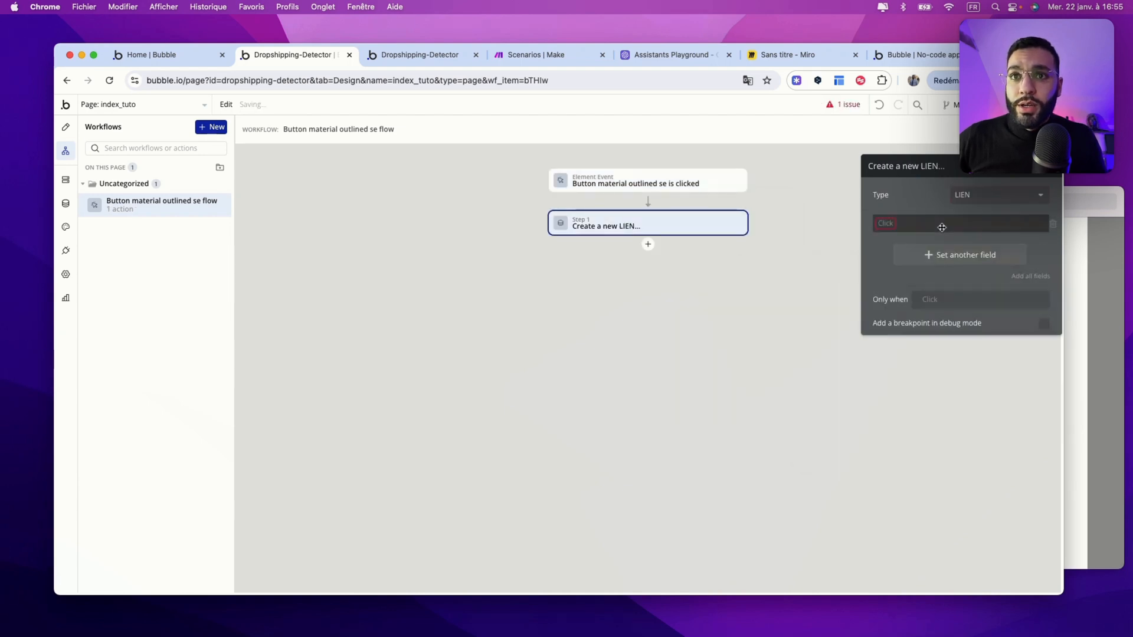
{"action": "left_click", "coordinate": [886, 235]}
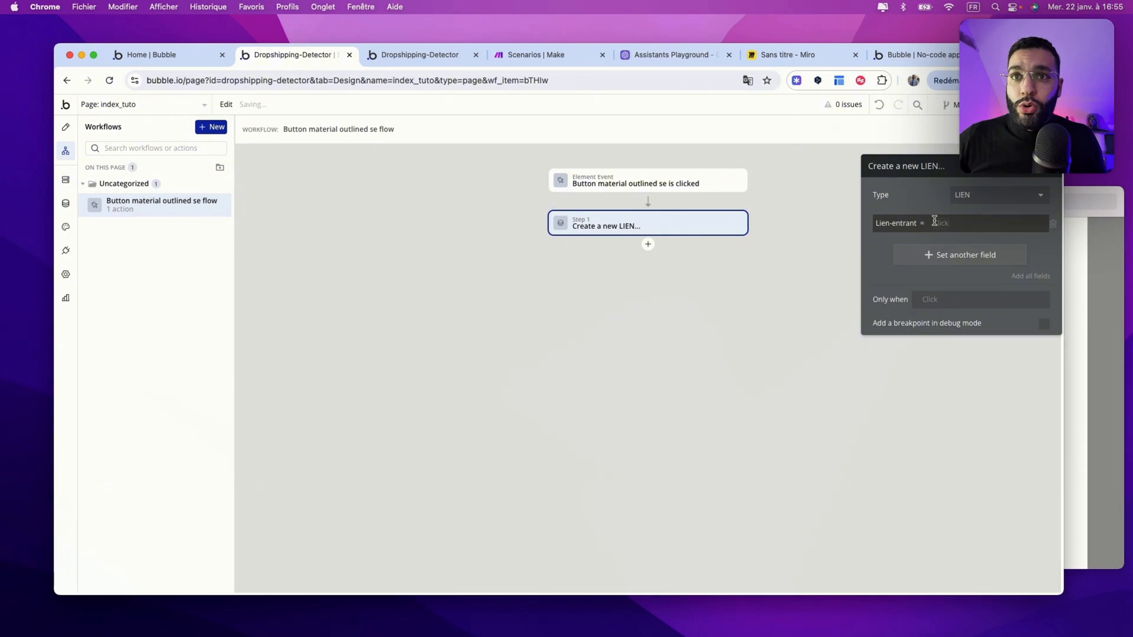
{"action": "left_click", "coordinate": [935, 223]}
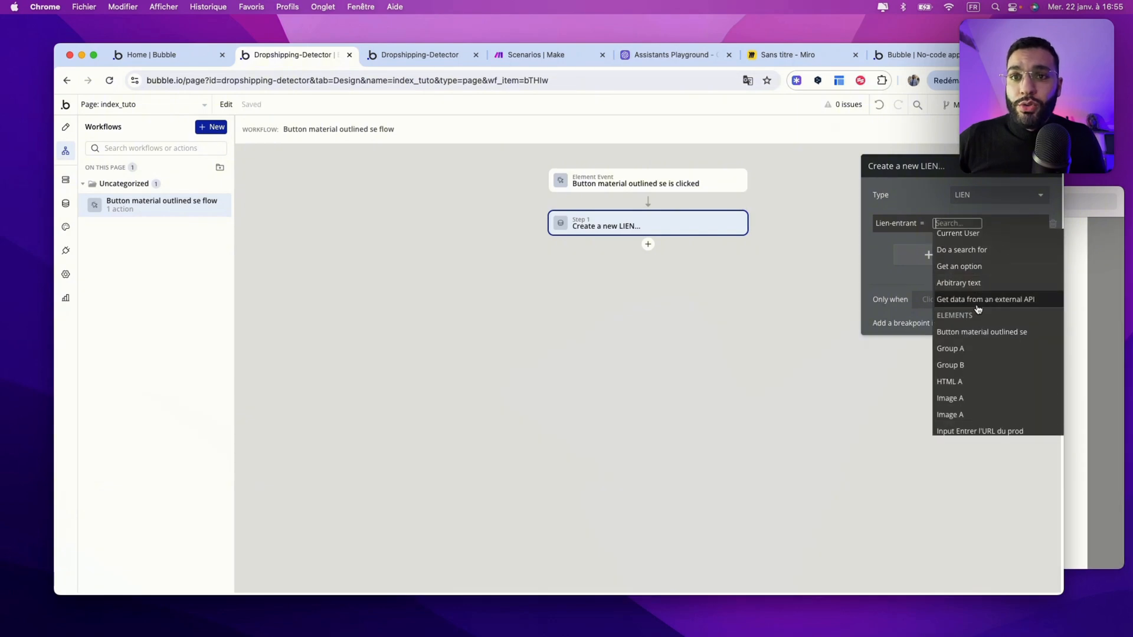
{"action": "scroll", "coordinate": [977, 386], "scroll_direction": "down", "scroll_amount": 1}
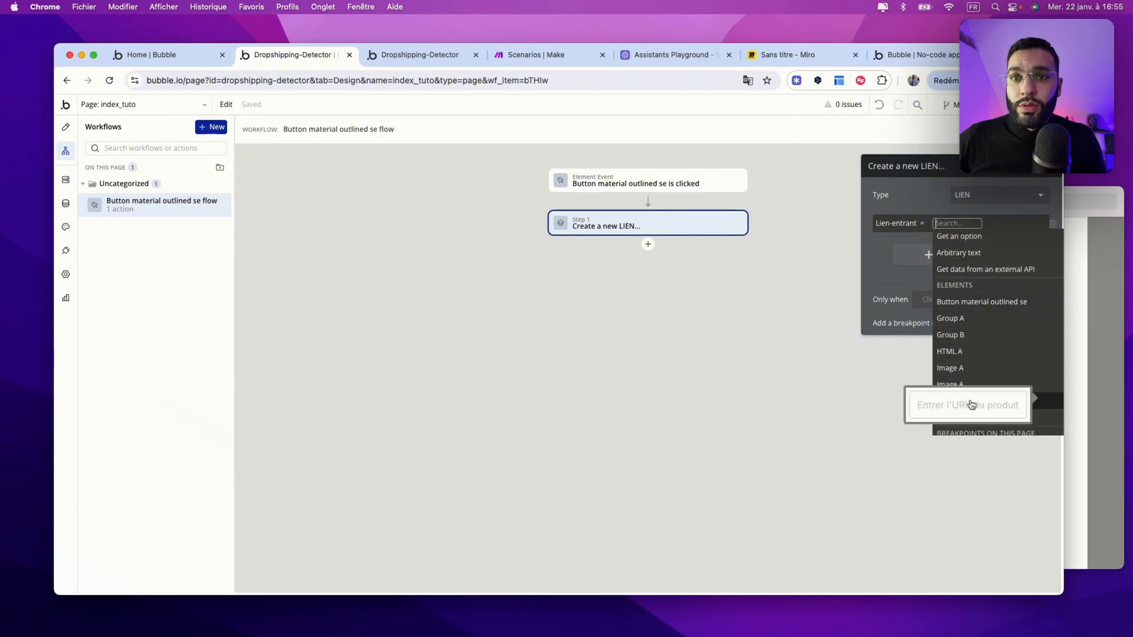
{"action": "left_click", "coordinate": [1042, 402]}
{"action": "left_click", "coordinate": [915, 270]}
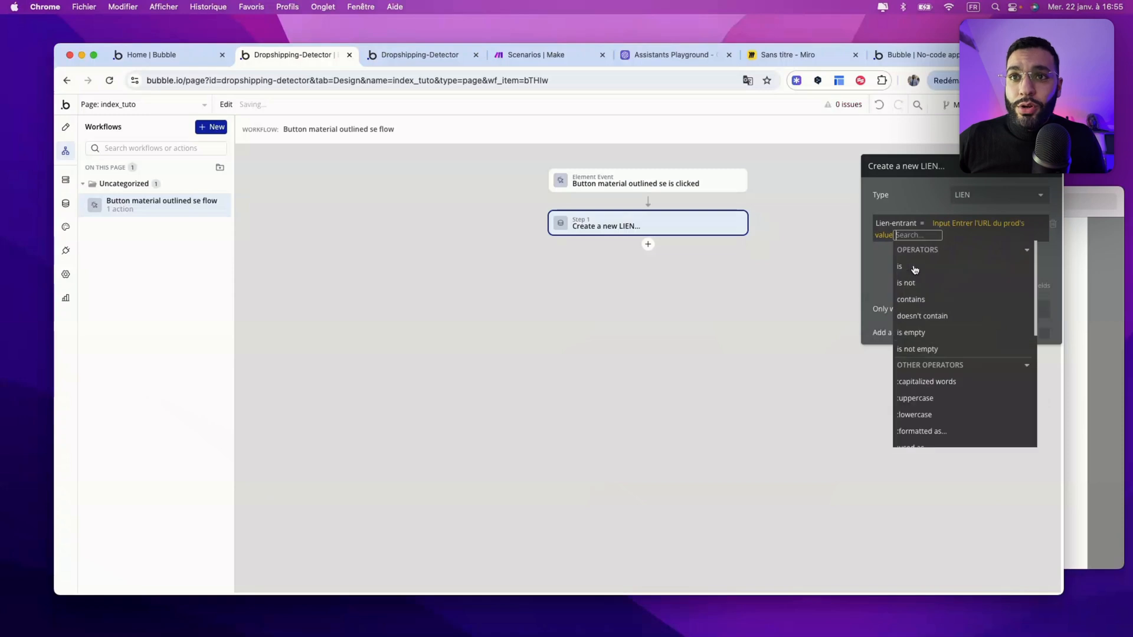
{"action": "left_click", "coordinate": [878, 264]}
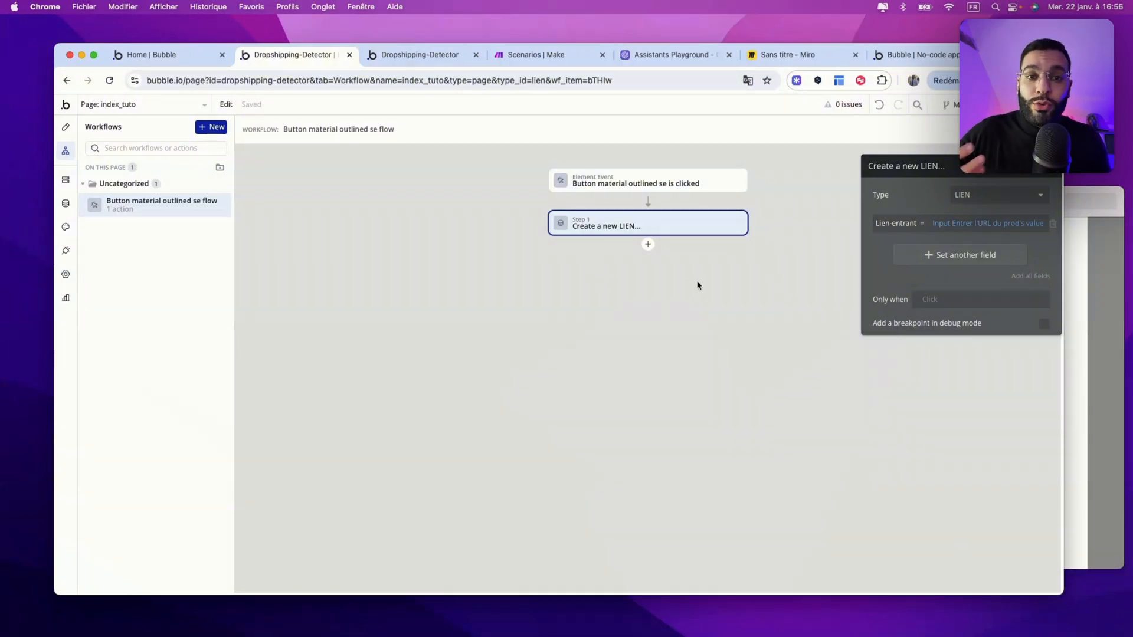
{"action": "left_click", "coordinate": [65, 203]}
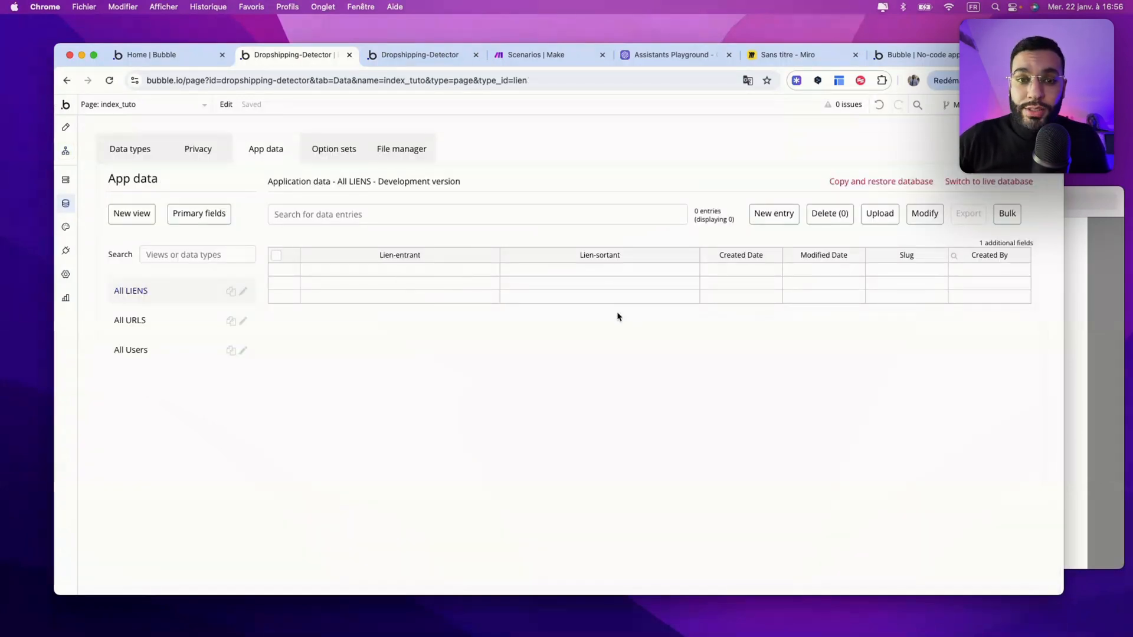
Step: Submit test.com in the preview's product URL field, then return to the editor
{"action": "left_click", "coordinate": [422, 59]}
{"action": "left_click", "coordinate": [478, 331]}
{"action": "type", "text": "test"}
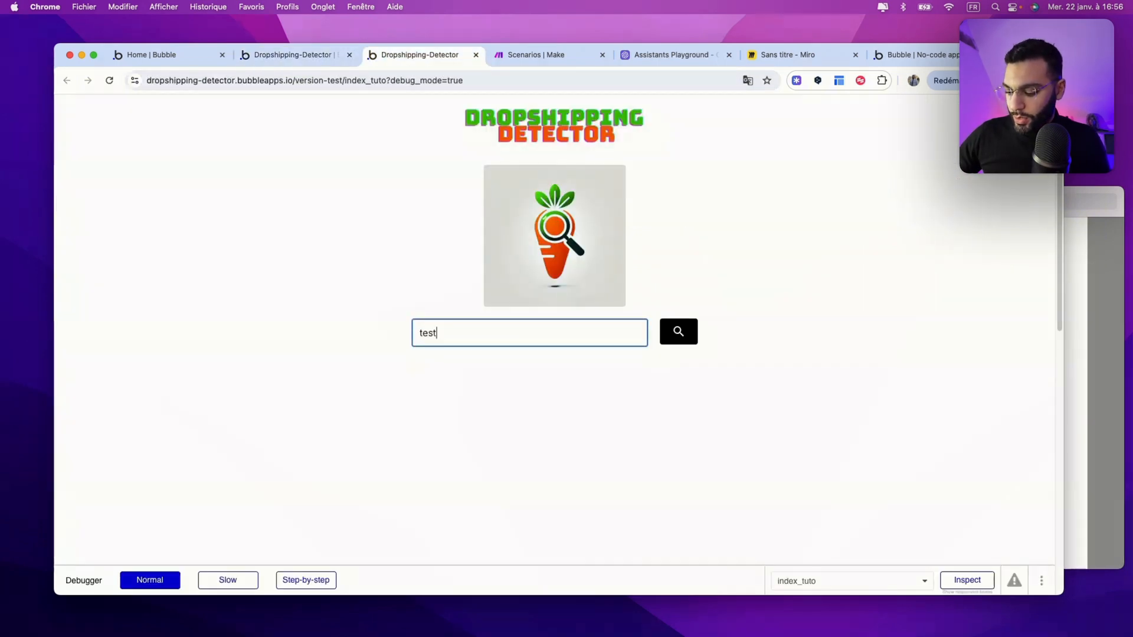
{"action": "type", "text": ".com"}
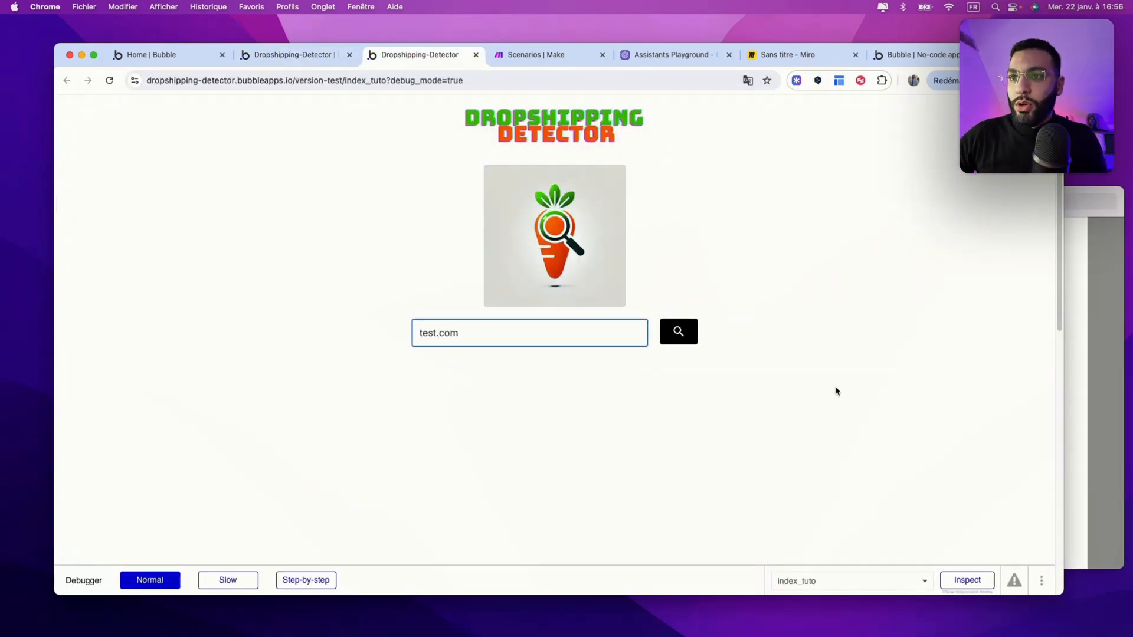
{"action": "left_click", "coordinate": [684, 337]}
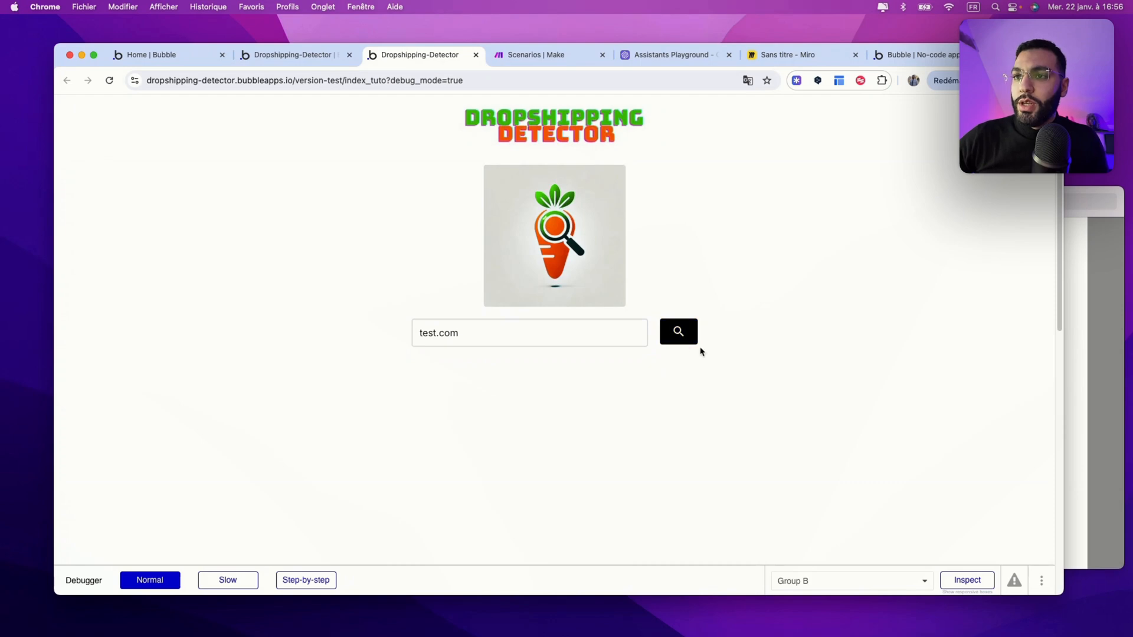
{"action": "left_click", "coordinate": [310, 56]}
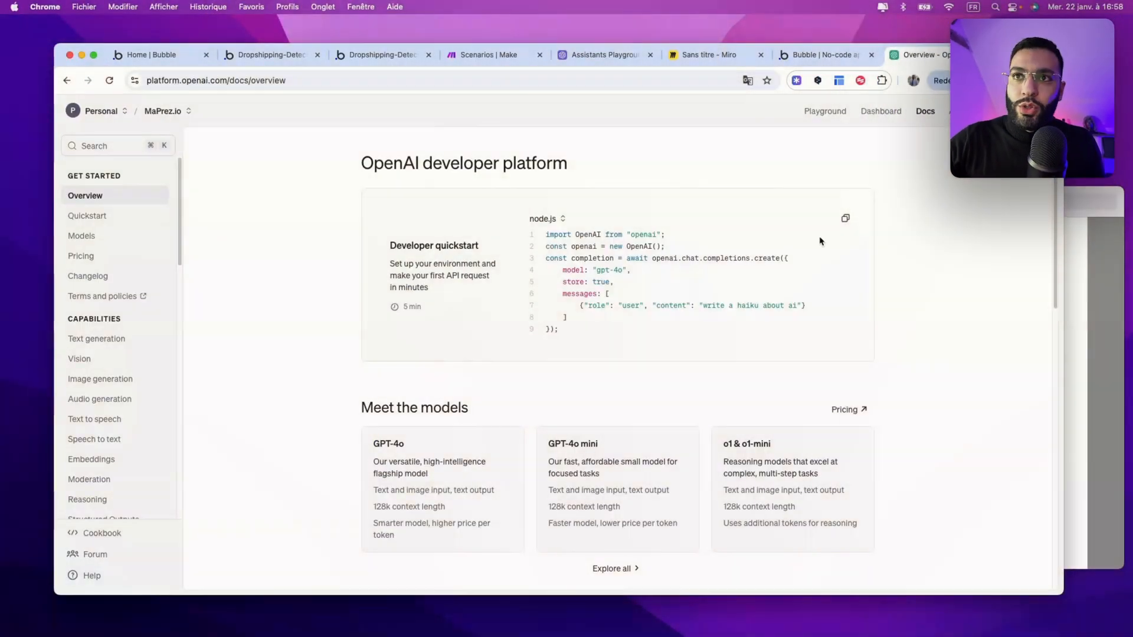
Step: Open the Dropshipping Detector assistant in the OpenAI Playground and expand its system instructions
{"action": "left_click", "coordinate": [824, 111]}
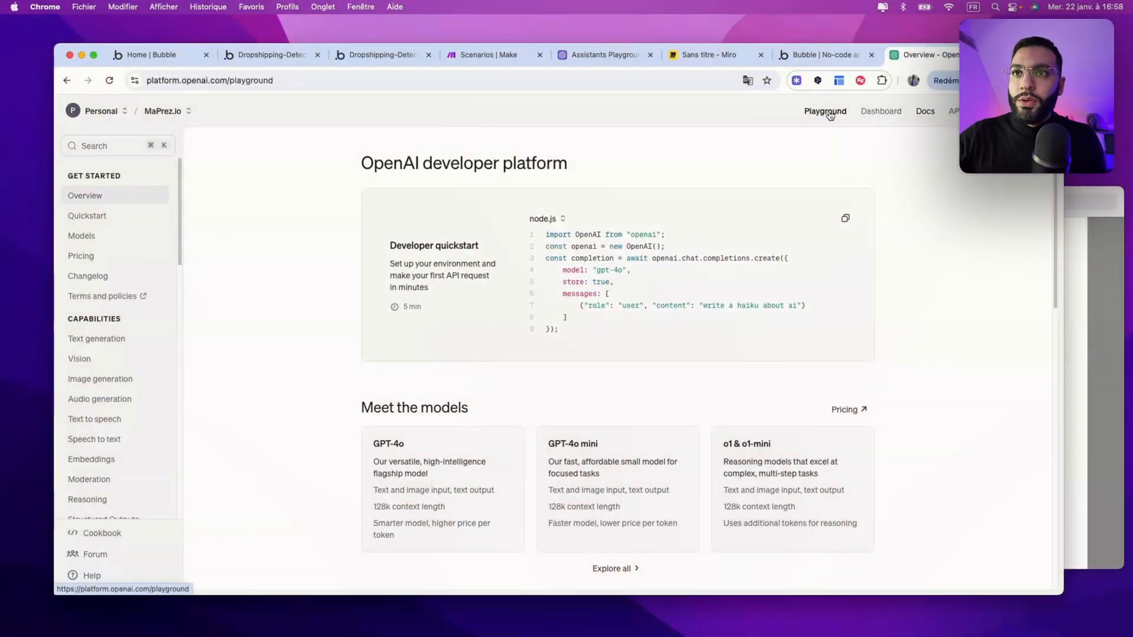
{"action": "left_click", "coordinate": [103, 216]}
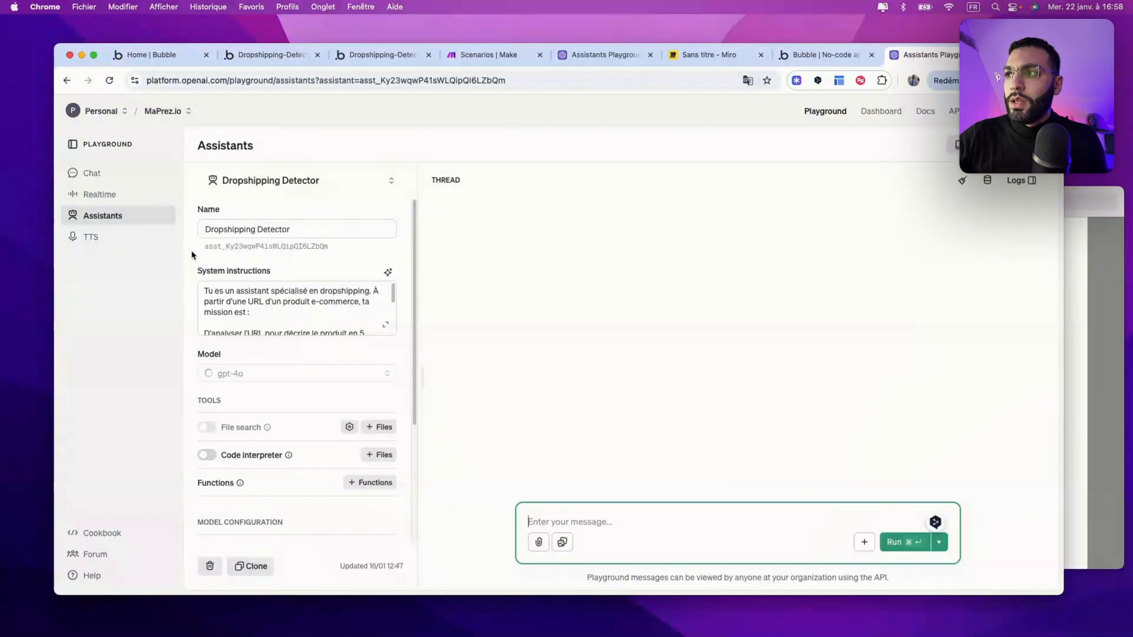
{"action": "left_click", "coordinate": [278, 181]}
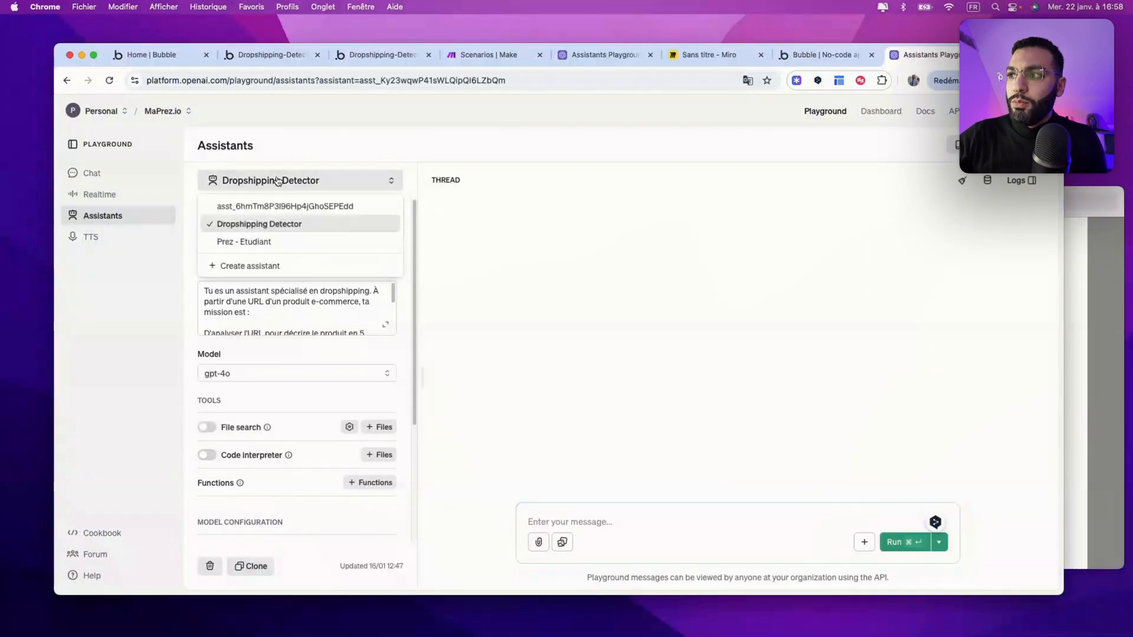
{"action": "left_click", "coordinate": [251, 266]}
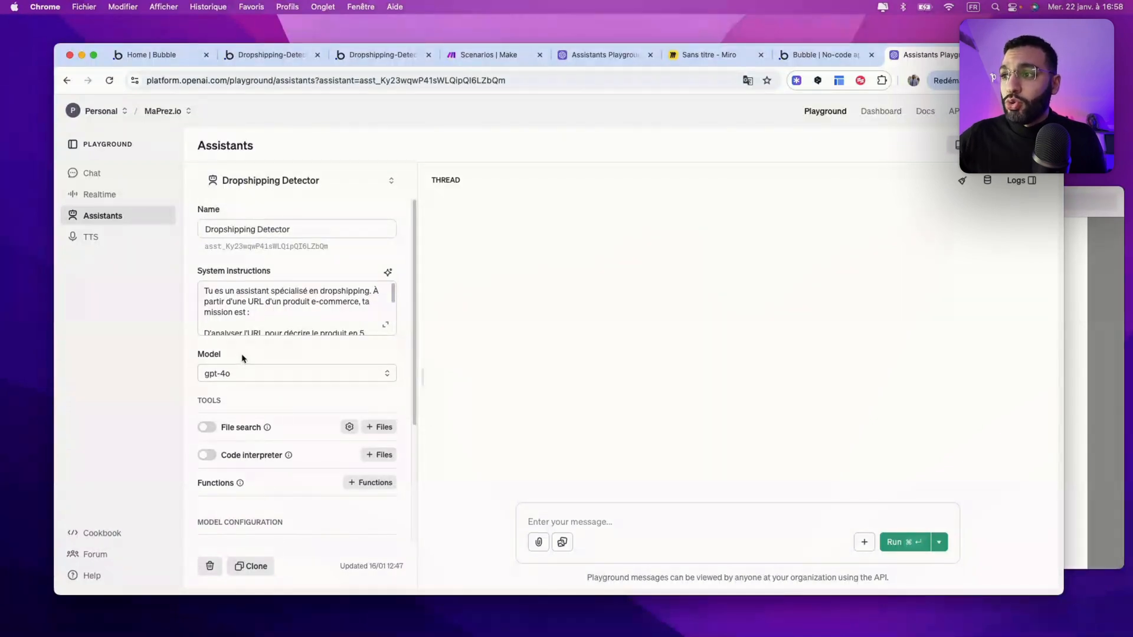
{"action": "left_click", "coordinate": [385, 327]}
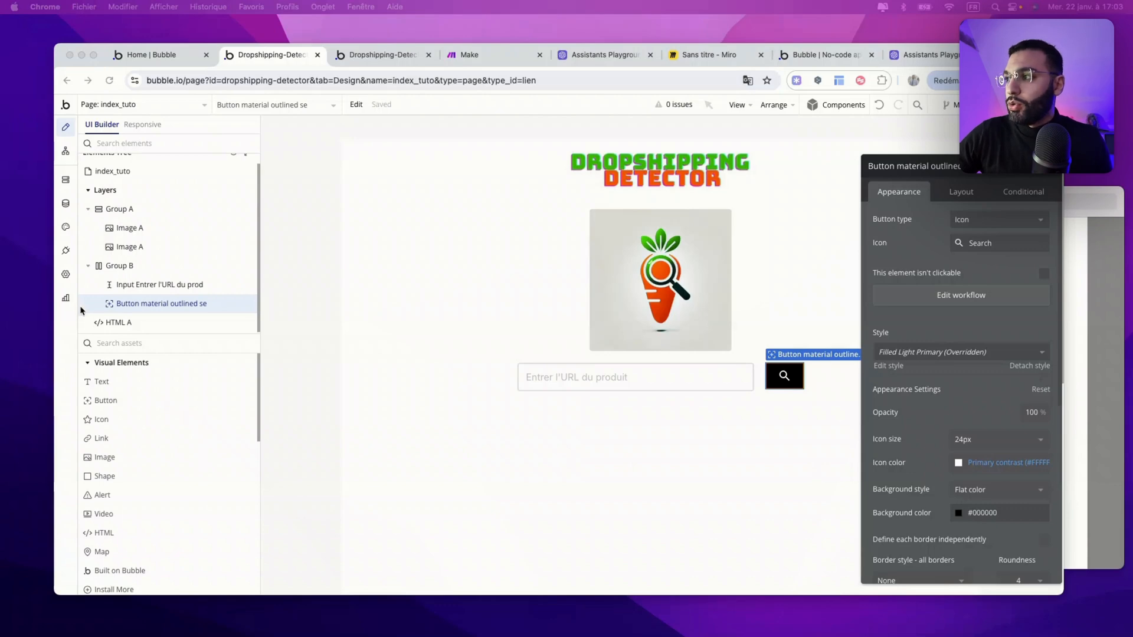
Step: Toggle Data API access for the LIEN type in Settings > API
{"action": "left_click", "coordinate": [66, 274]}
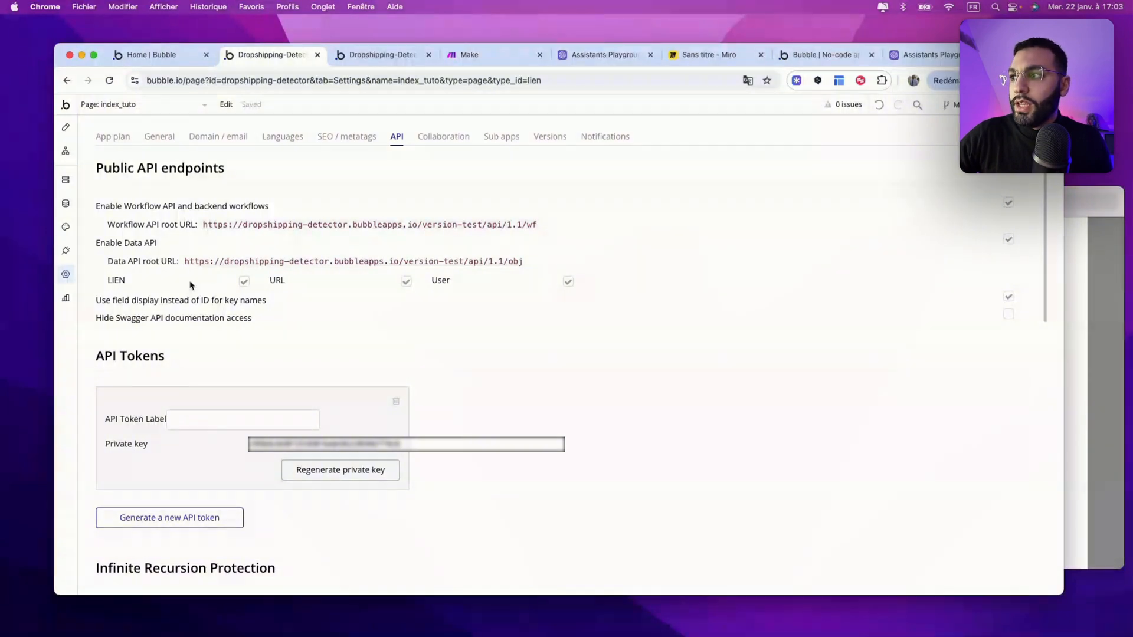
{"action": "left_click", "coordinate": [247, 283]}
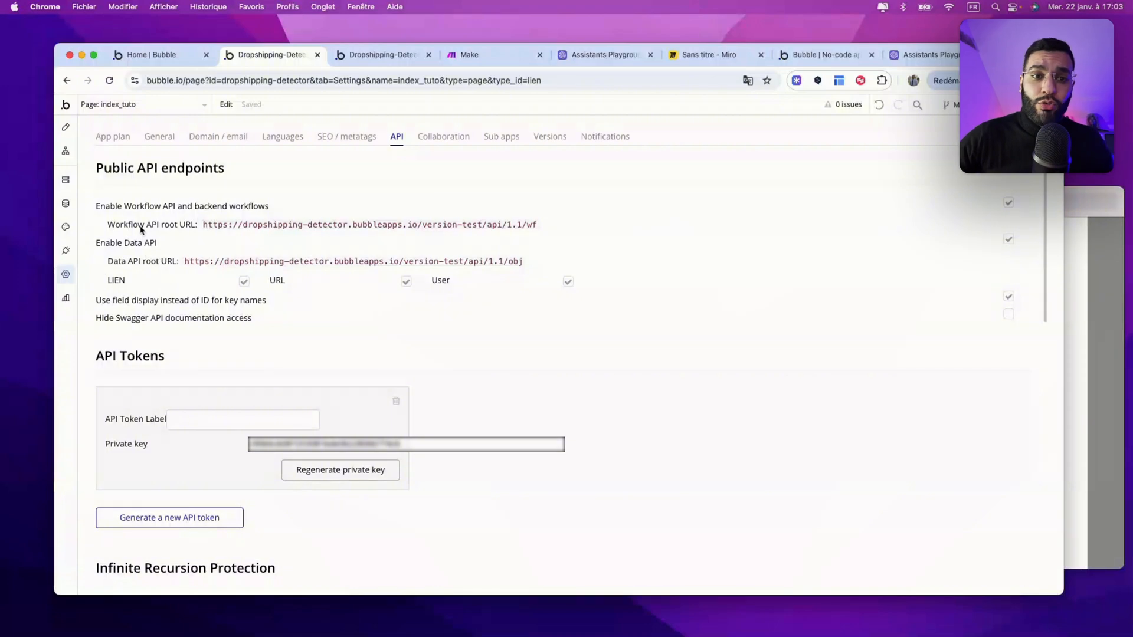
{"action": "scroll", "coordinate": [254, 450], "scroll_direction": "down", "scroll_amount": 1}
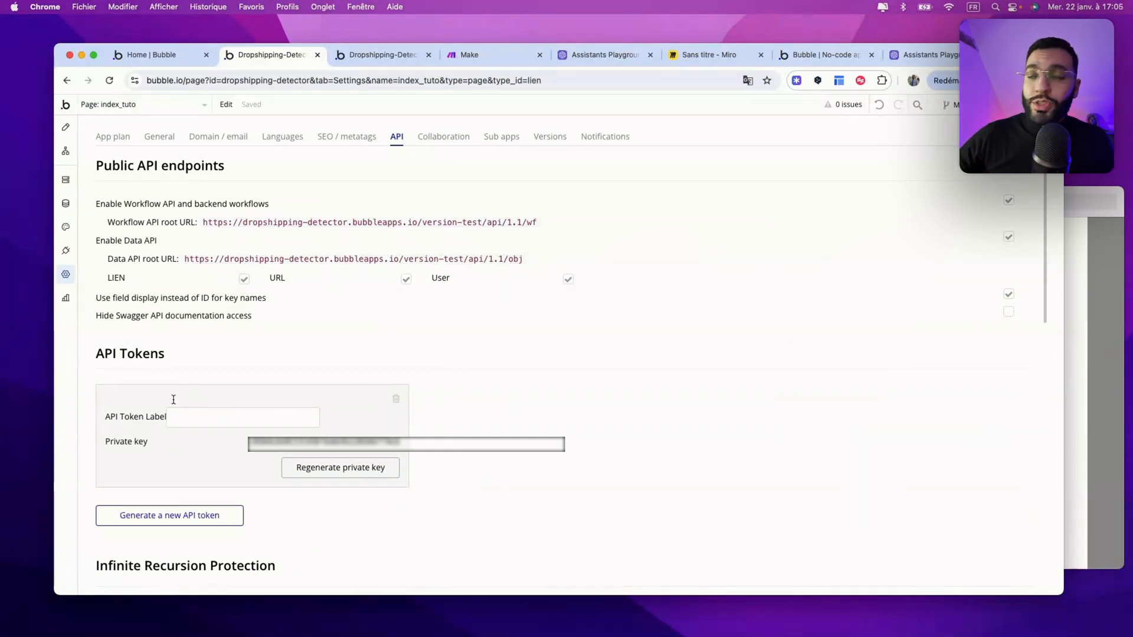
Step: Review the installed plugins and glance at the Add plugins catalogue
{"action": "left_click", "coordinate": [65, 250]}
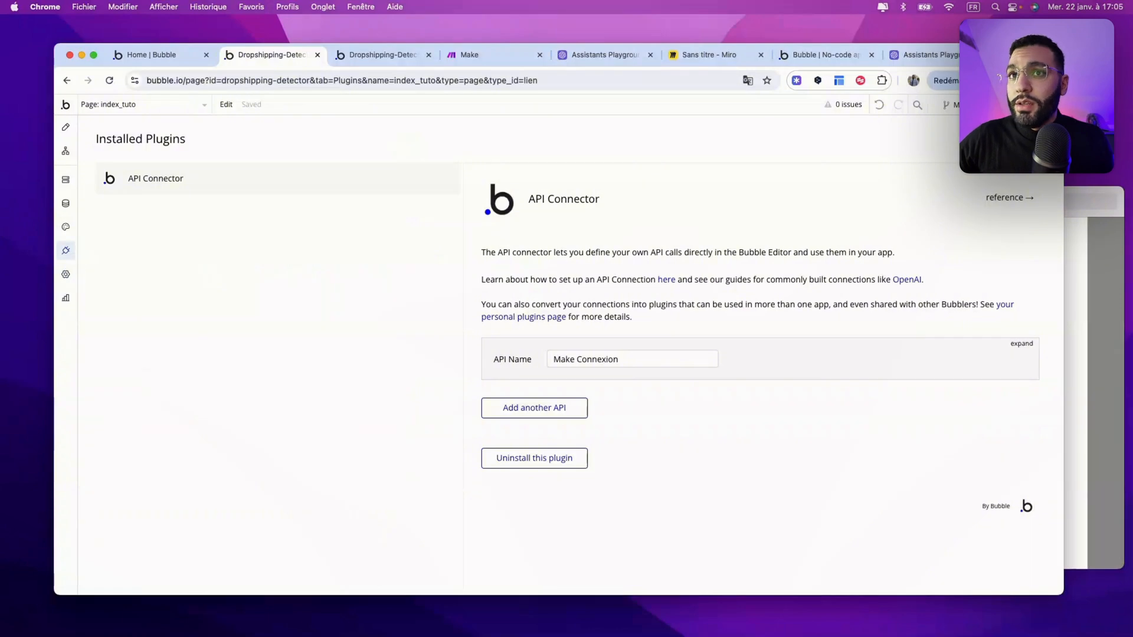
{"action": "left_click", "coordinate": [1012, 139]}
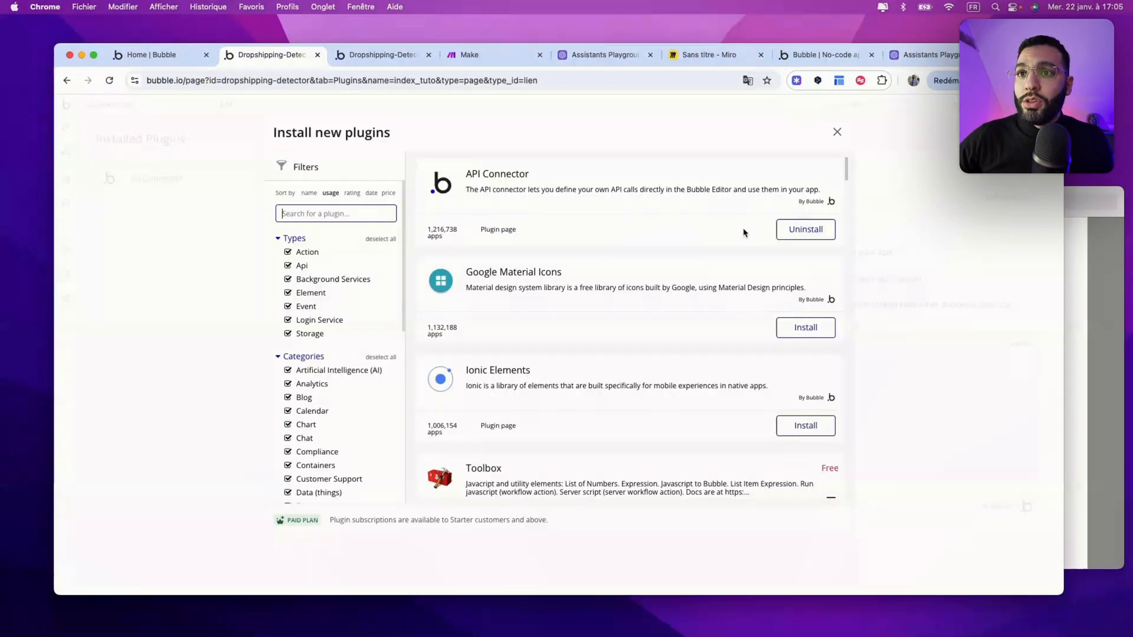
{"action": "key", "text": "Escape"}
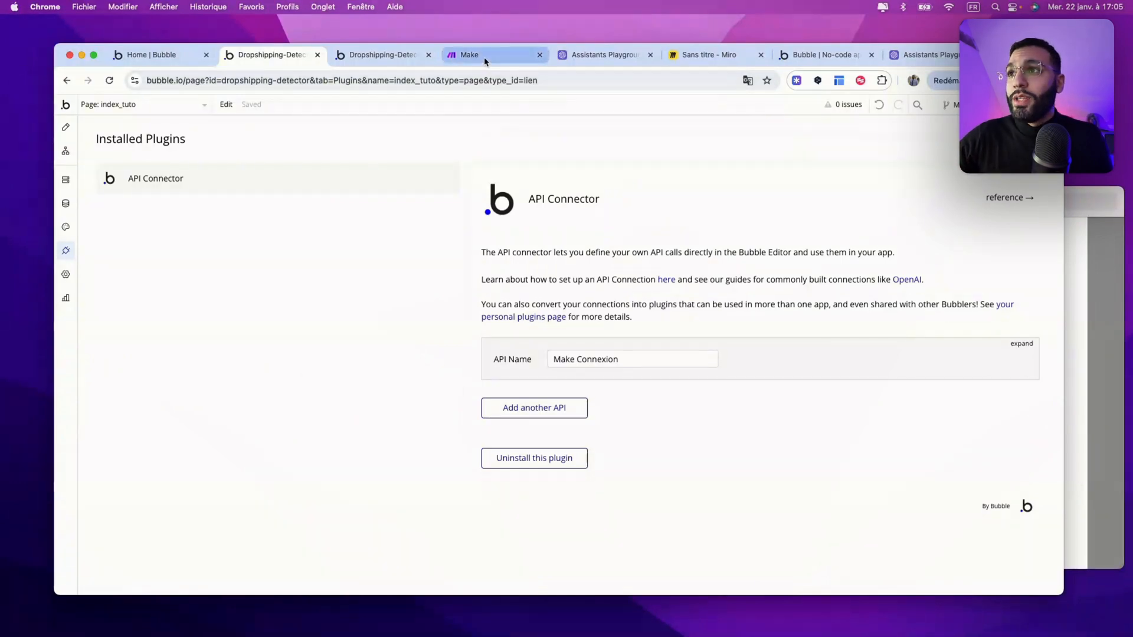
{"action": "left_click", "coordinate": [464, 65]}
Step: Create a new Make scenario triggered by the existing gateway custom webhook
{"action": "left_click", "coordinate": [118, 244]}
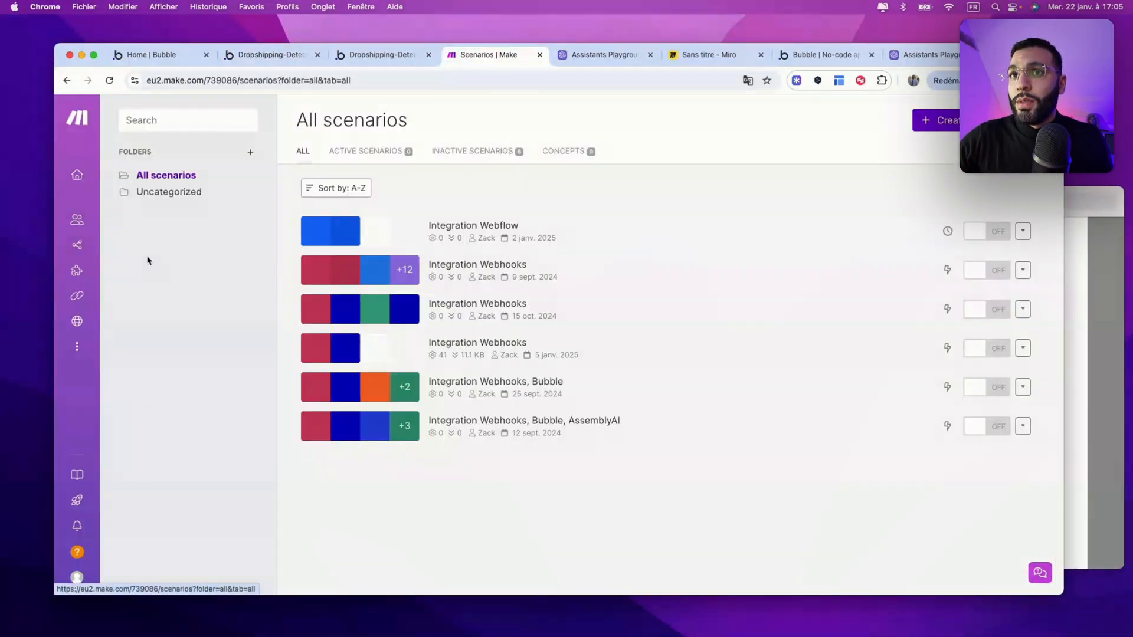
{"action": "left_click", "coordinate": [938, 120]}
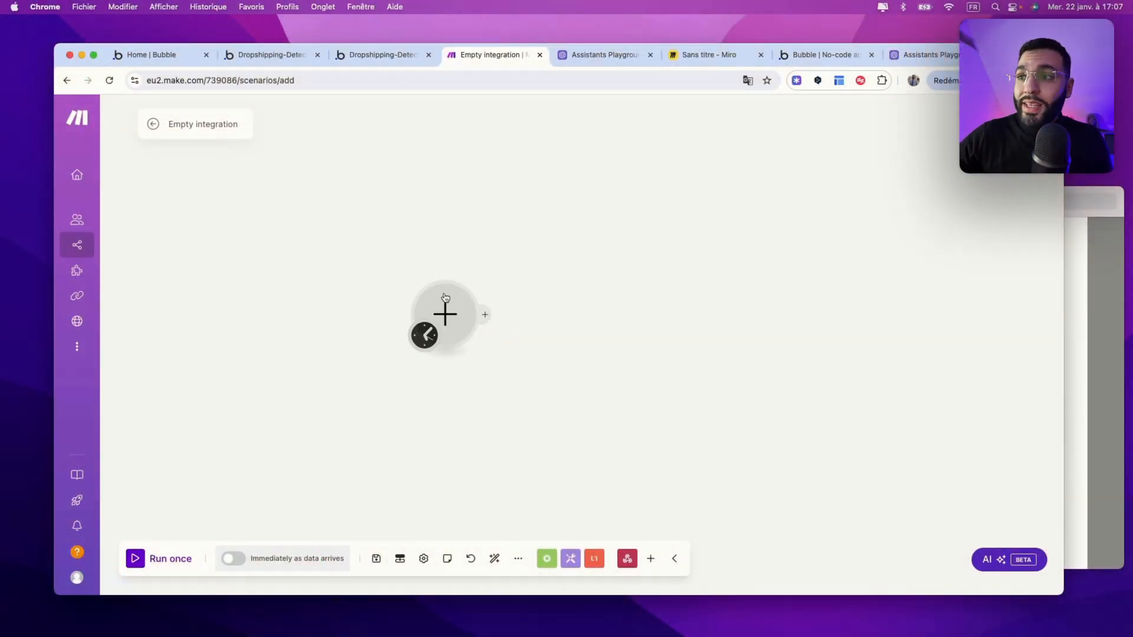
{"action": "left_click", "coordinate": [455, 313]}
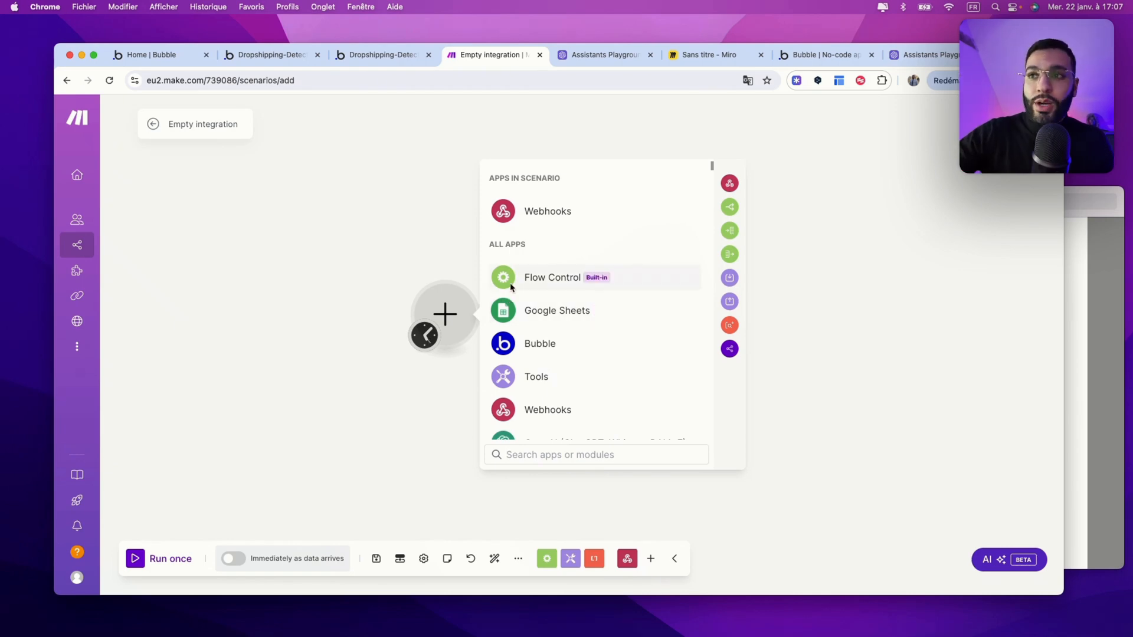
{"action": "left_click", "coordinate": [538, 212]}
{"action": "left_click", "coordinate": [564, 306]}
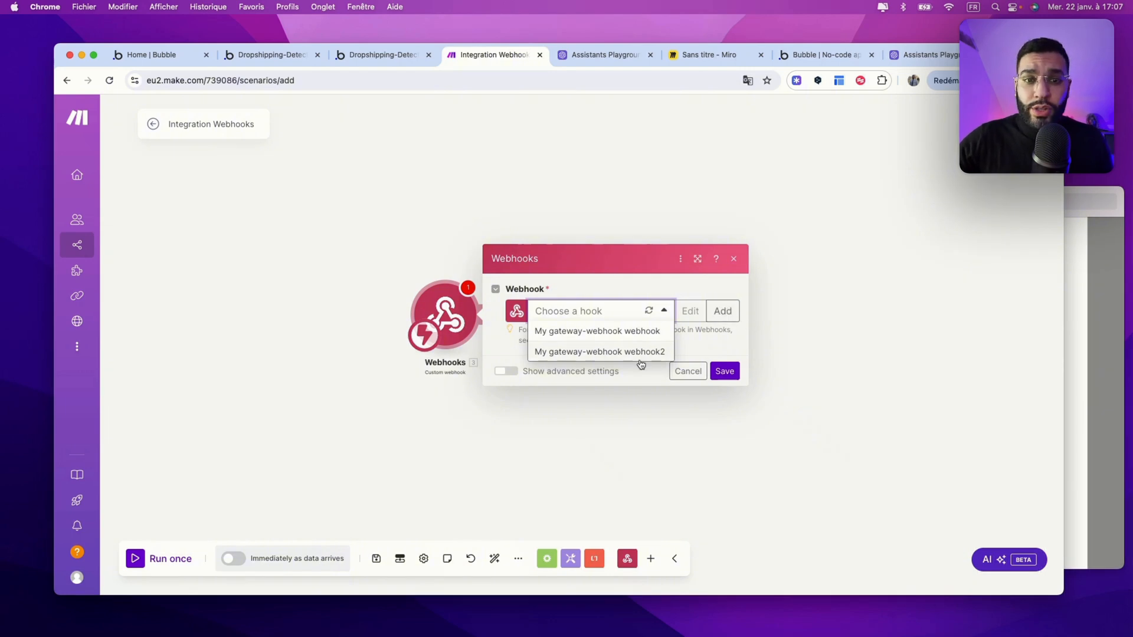
{"action": "left_click", "coordinate": [593, 351]}
{"action": "left_click", "coordinate": [724, 394]}
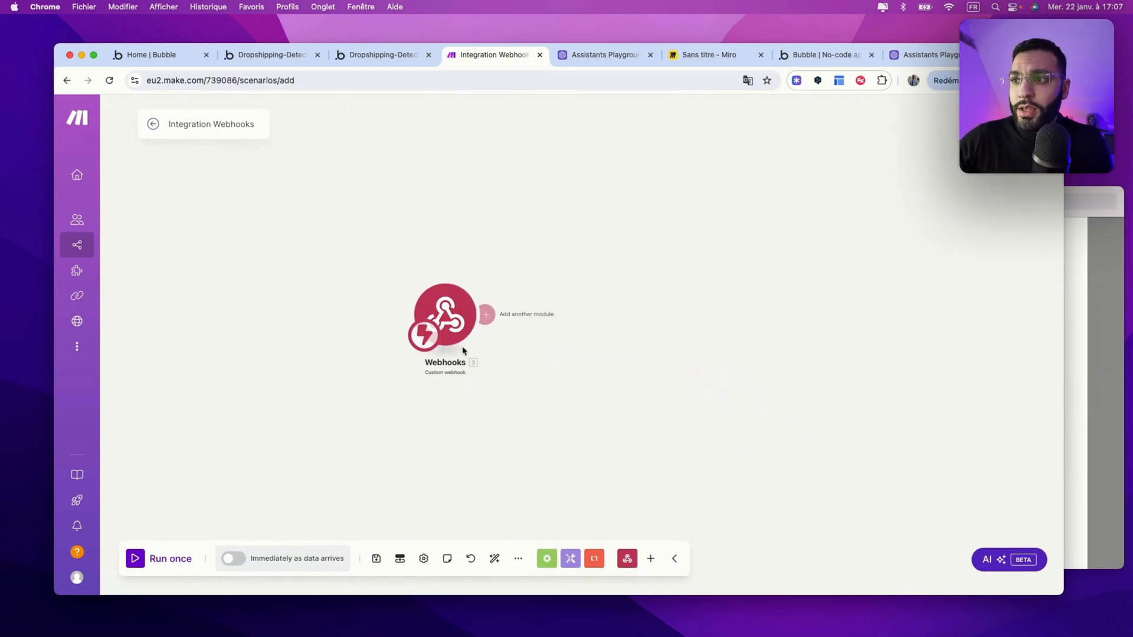
Step: Copy the webhook's address from its settings
{"action": "left_click", "coordinate": [459, 328]}
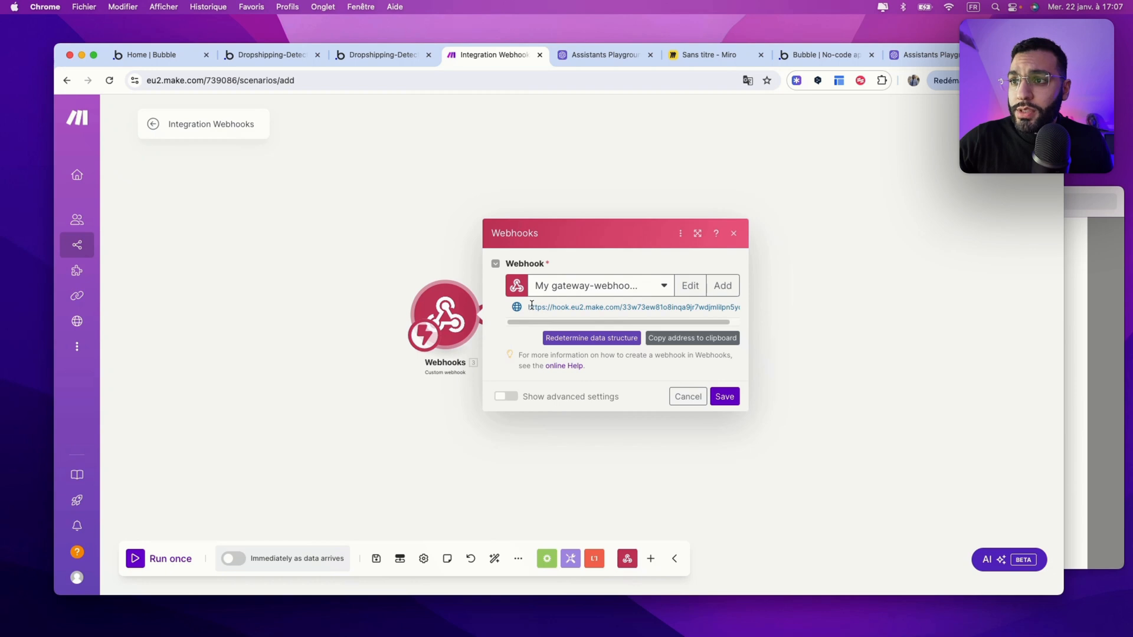
{"action": "left_click_drag", "start_coordinate": [531, 306], "coordinate": [695, 307]}
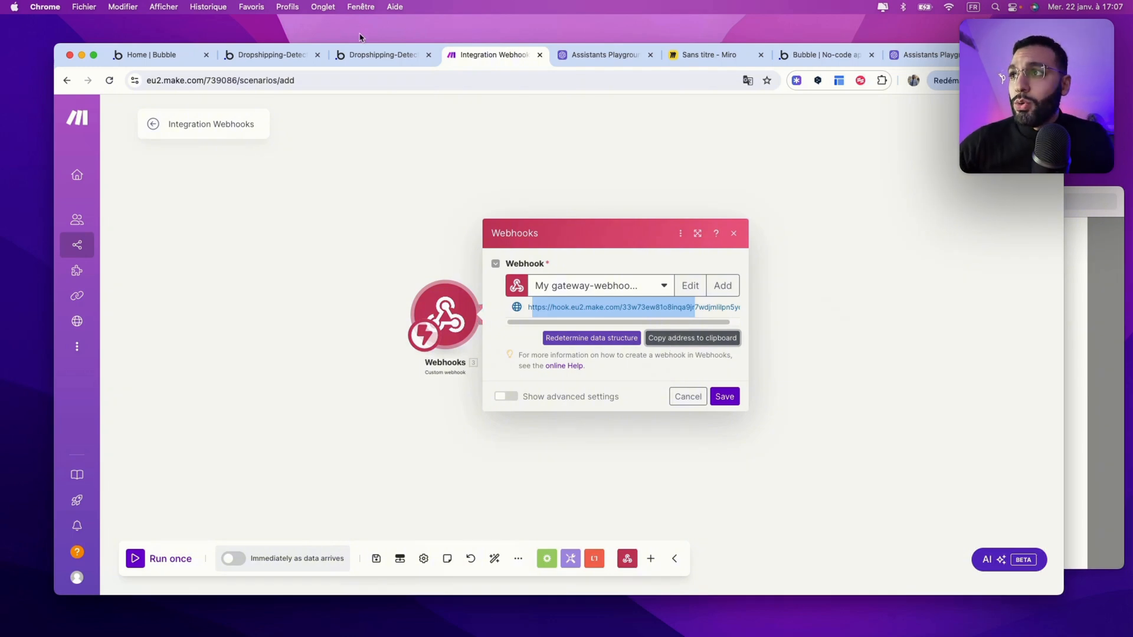
{"action": "left_click", "coordinate": [269, 55]}
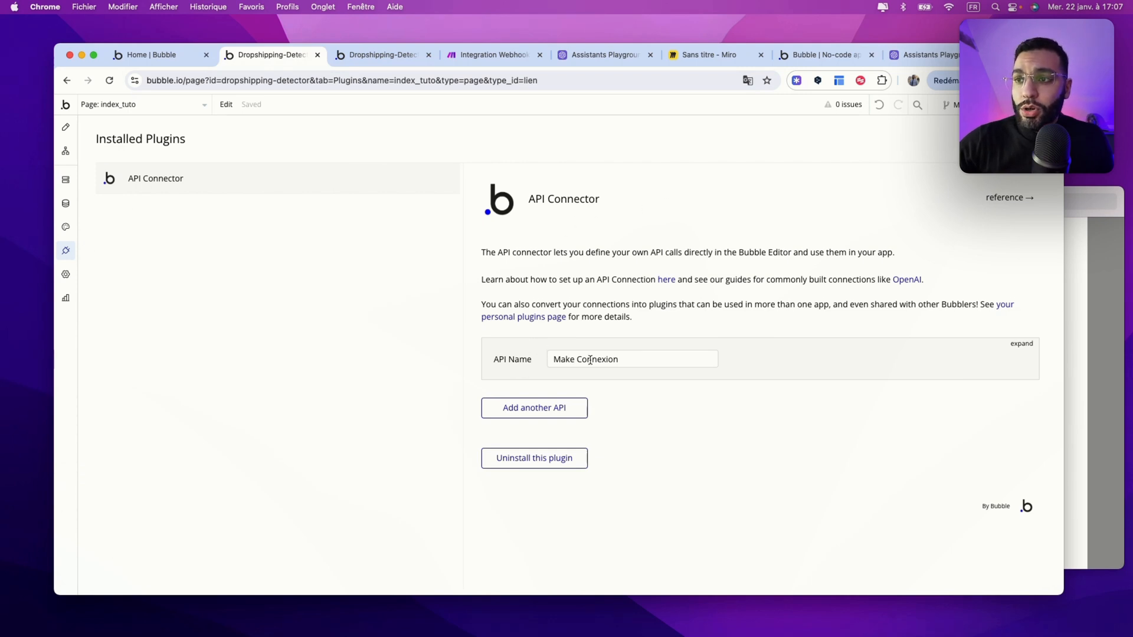
Step: Expand the Make Connexion API call and keep it as a POST Action returning XML
{"action": "triple_click", "coordinate": [625, 363]}
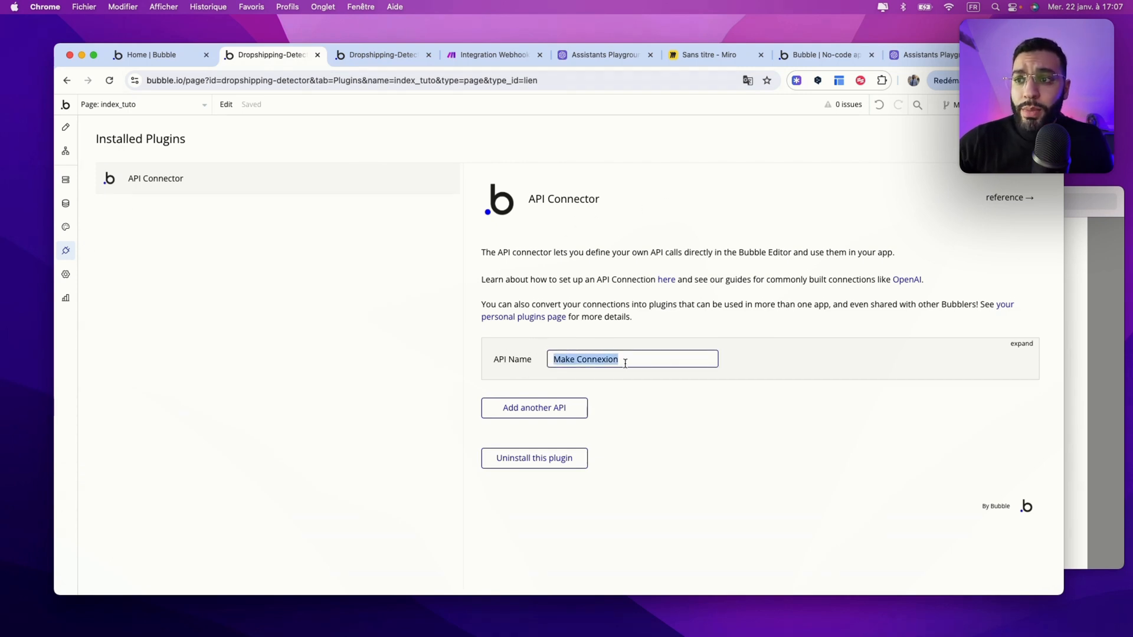
{"action": "left_click", "coordinate": [1018, 345]}
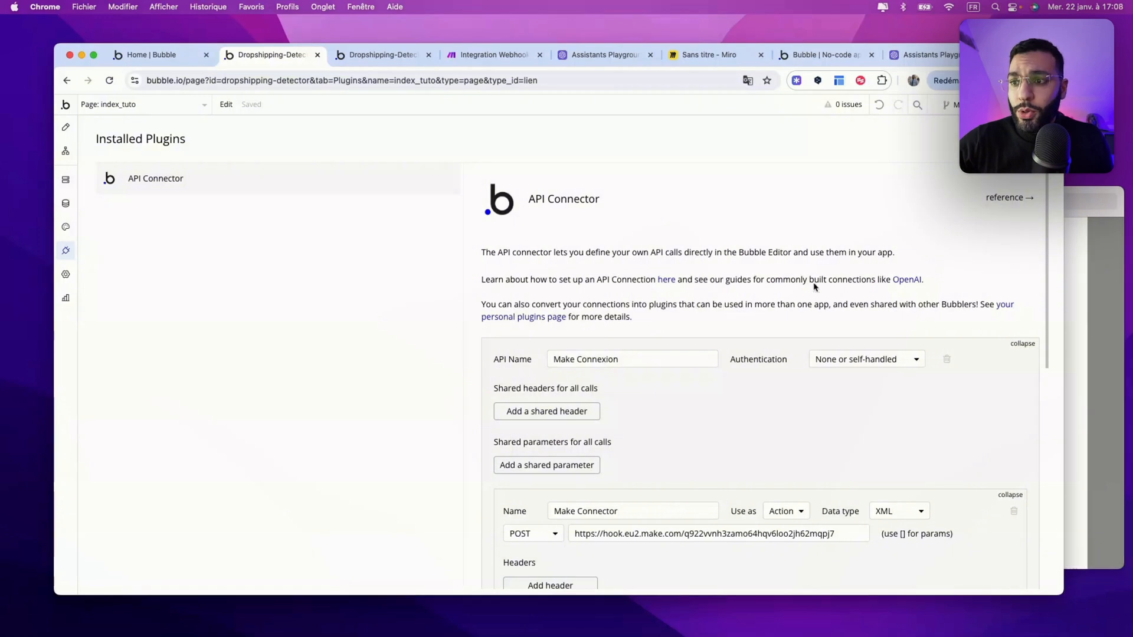
{"action": "scroll", "coordinate": [726, 330], "scroll_direction": "down", "scroll_amount": 3}
{"action": "scroll", "coordinate": [702, 360], "scroll_direction": "down", "scroll_amount": 1}
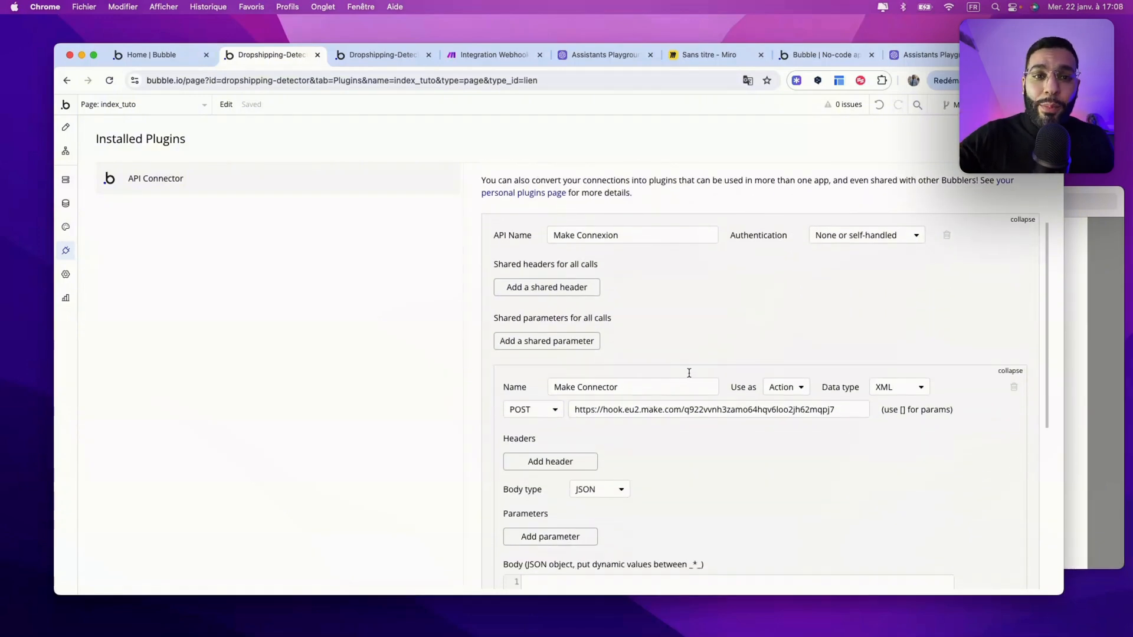
{"action": "scroll", "coordinate": [696, 372], "scroll_direction": "down", "scroll_amount": 2}
{"action": "left_click_drag", "start_coordinate": [627, 328], "coordinate": [536, 331]}
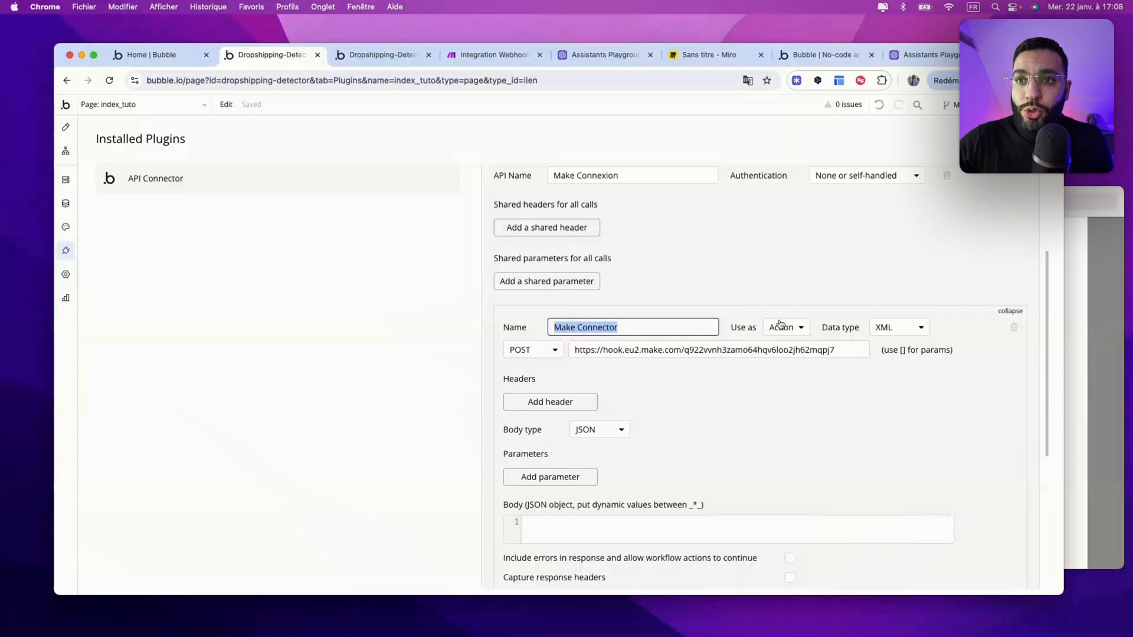
{"action": "left_click", "coordinate": [780, 324]}
{"action": "left_click", "coordinate": [782, 363]}
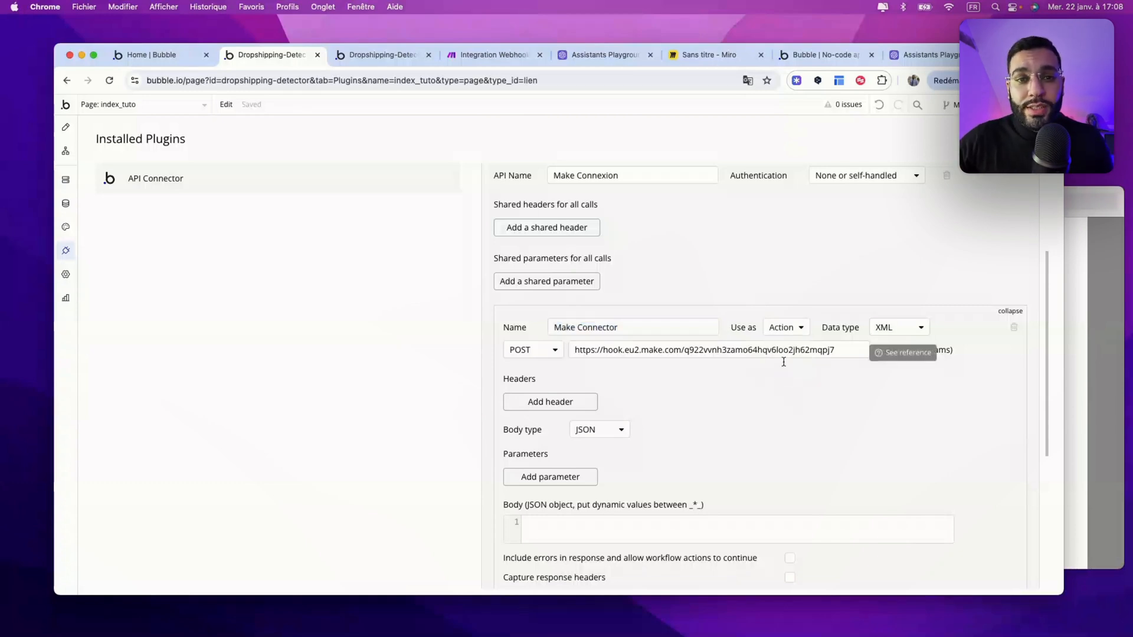
{"action": "left_click", "coordinate": [900, 328]}
{"action": "left_click", "coordinate": [900, 328]}
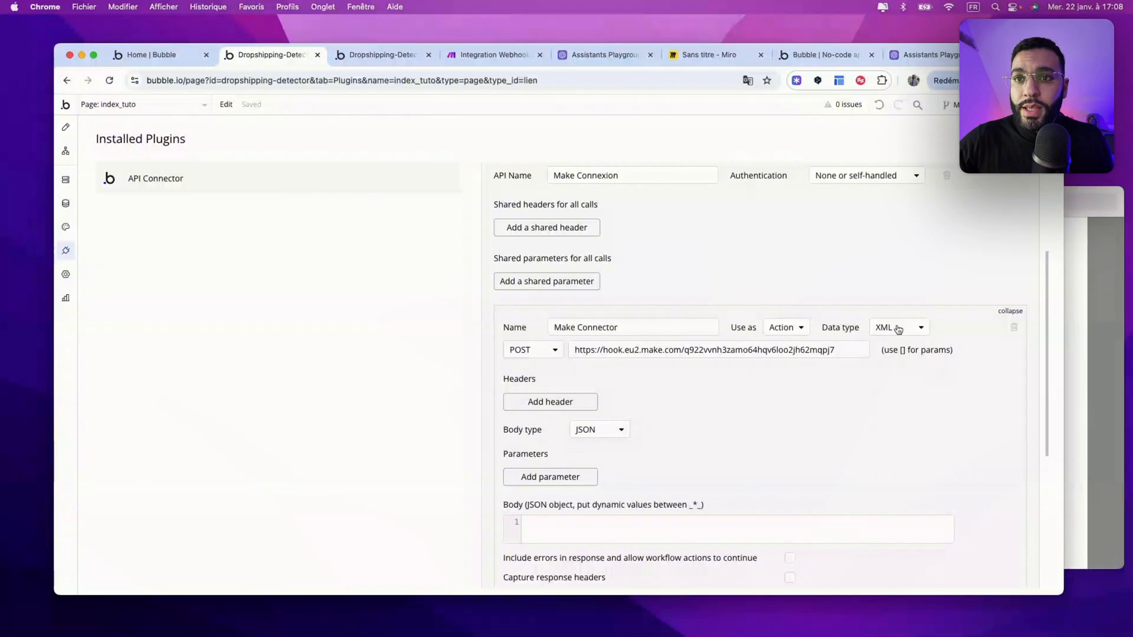
{"action": "left_click", "coordinate": [528, 350]}
{"action": "left_click", "coordinate": [524, 386]}
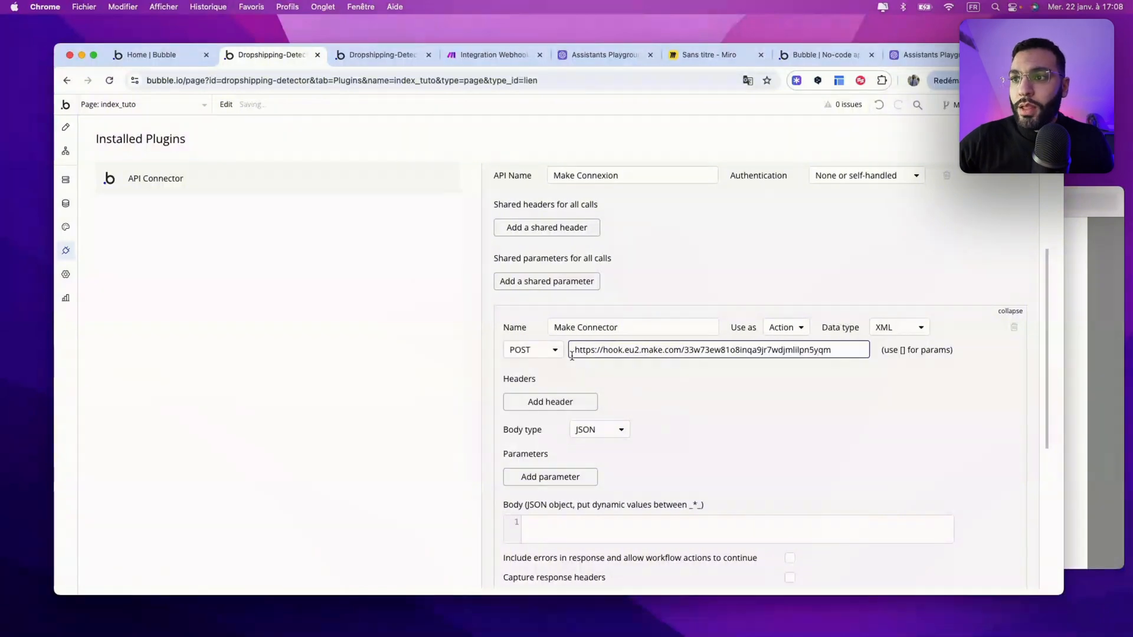
Step: Paste the new Make webhook URL into the call, run Make once, then initialize and save the call
{"action": "left_click_drag", "start_coordinate": [572, 352], "coordinate": [867, 345]}
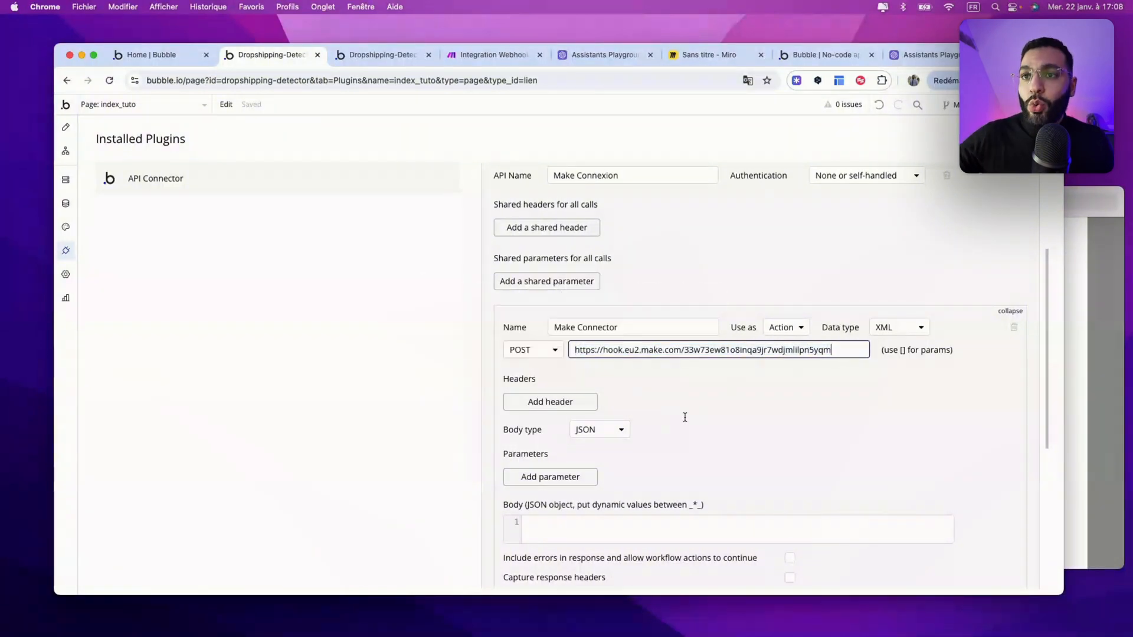
{"action": "left_click", "coordinate": [494, 55]}
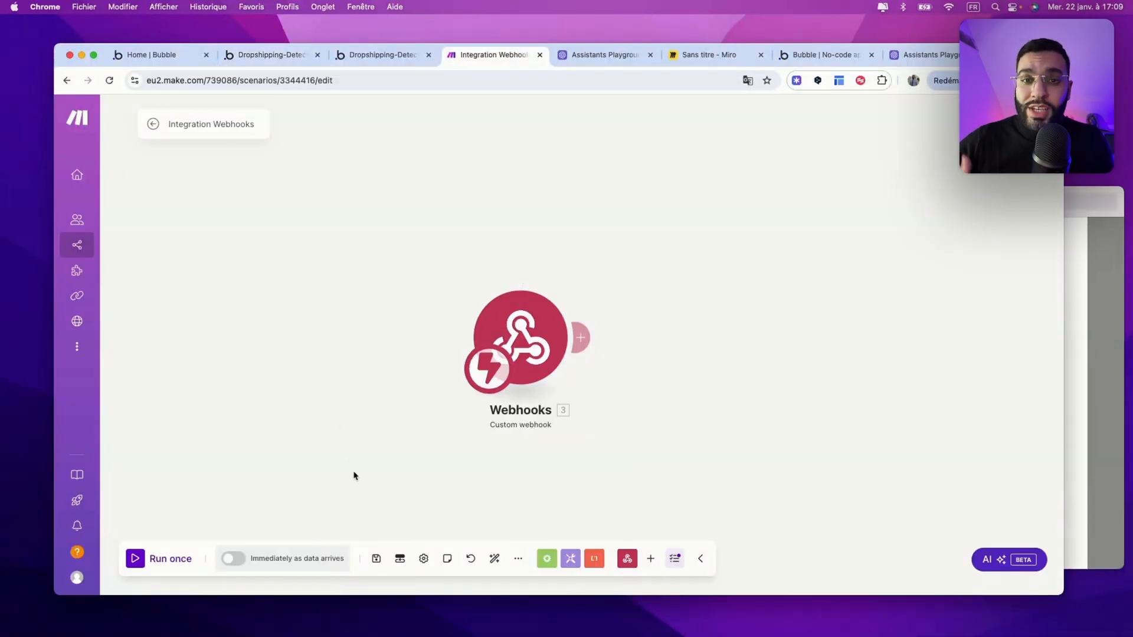
{"action": "left_click", "coordinate": [135, 558]}
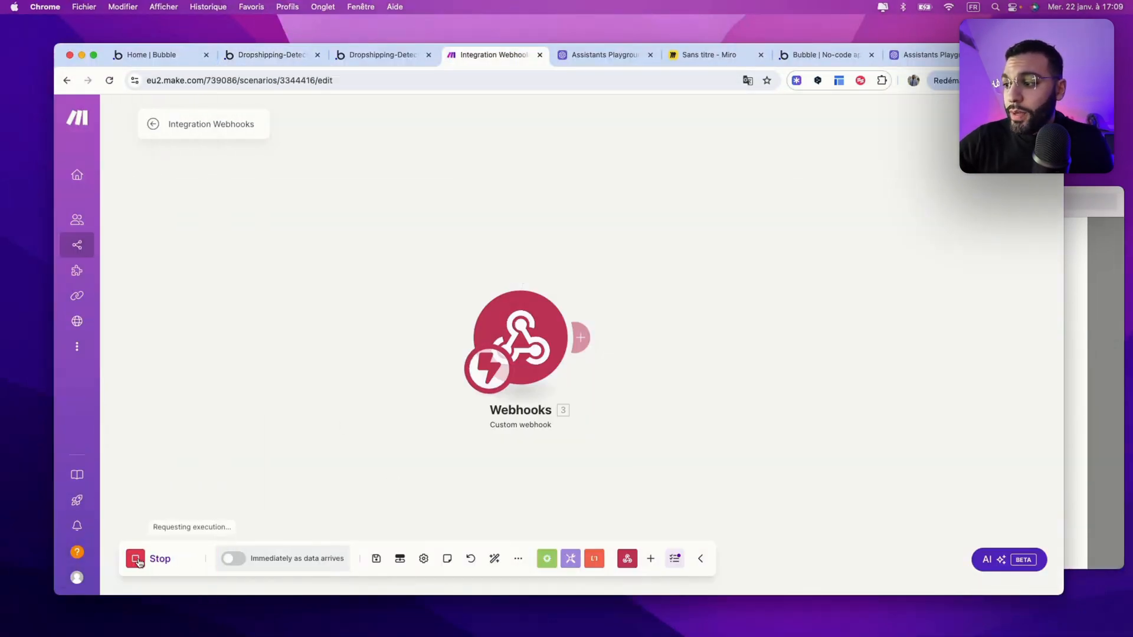
{"action": "left_click", "coordinate": [293, 54]}
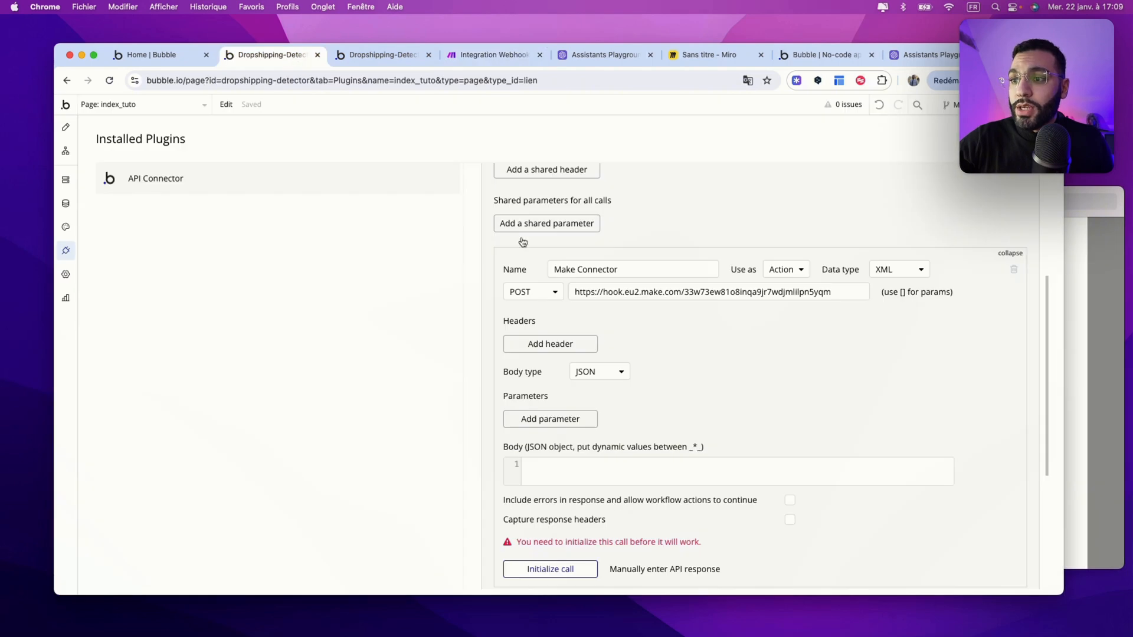
{"action": "left_click", "coordinate": [543, 568]}
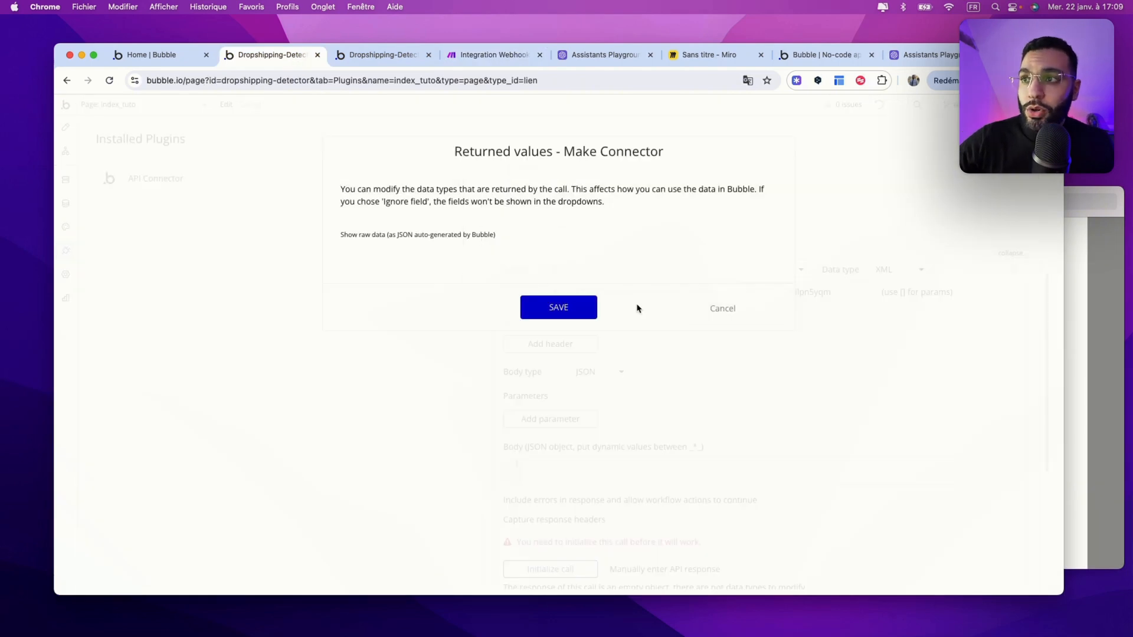
{"action": "left_click", "coordinate": [558, 306]}
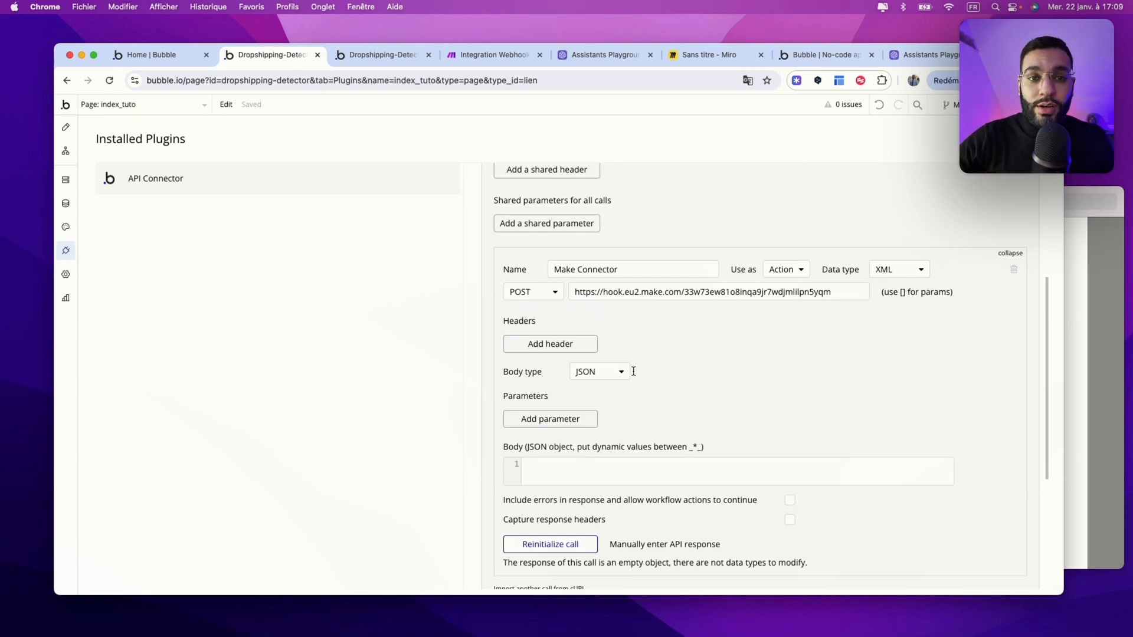
{"action": "key", "text": "super+4"}
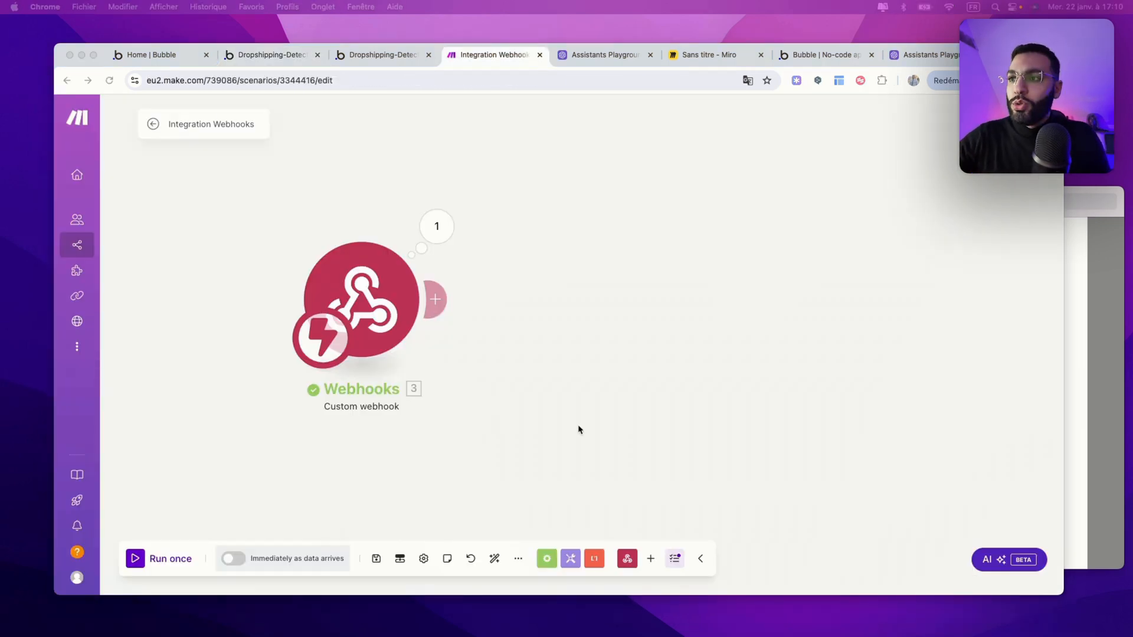
Step: Add a Bubble Search Data Things module after the webhook with a new Bubble connection
{"action": "left_click", "coordinate": [435, 299]}
{"action": "left_click", "coordinate": [573, 328]}
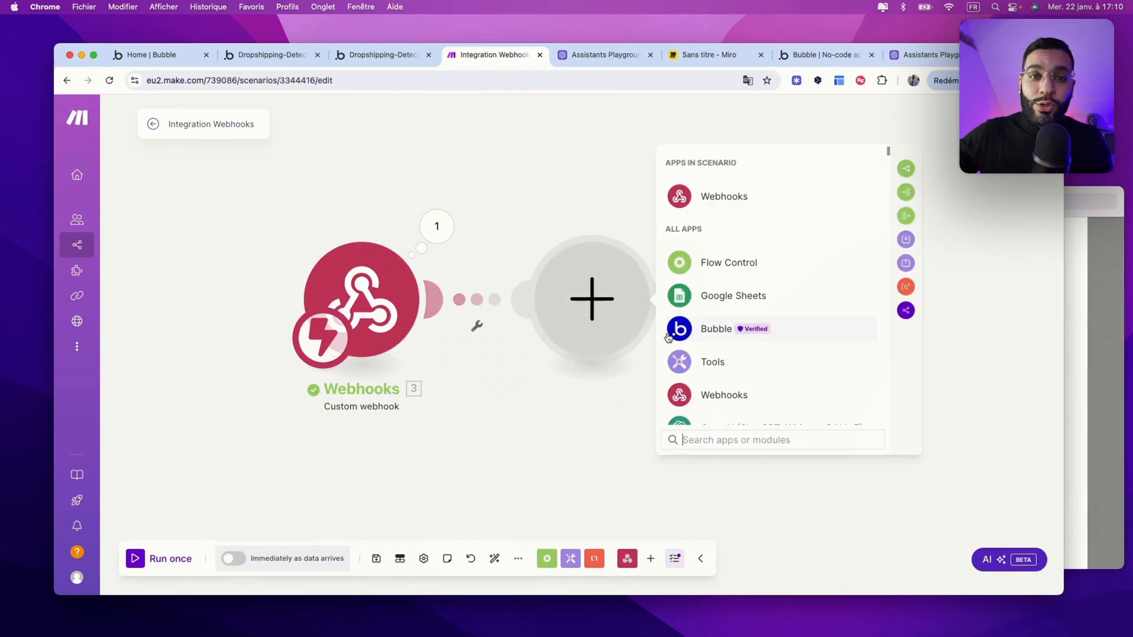
{"action": "left_click", "coordinate": [702, 338]}
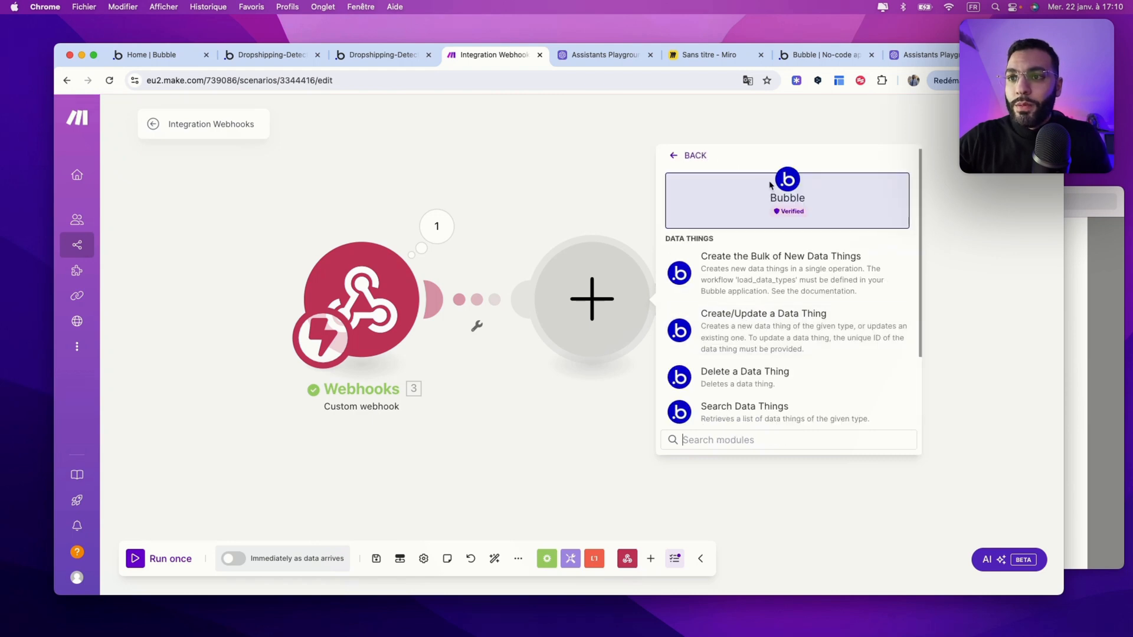
{"action": "scroll", "coordinate": [731, 307], "scroll_direction": "down", "scroll_amount": 1}
{"action": "left_click", "coordinate": [716, 397]}
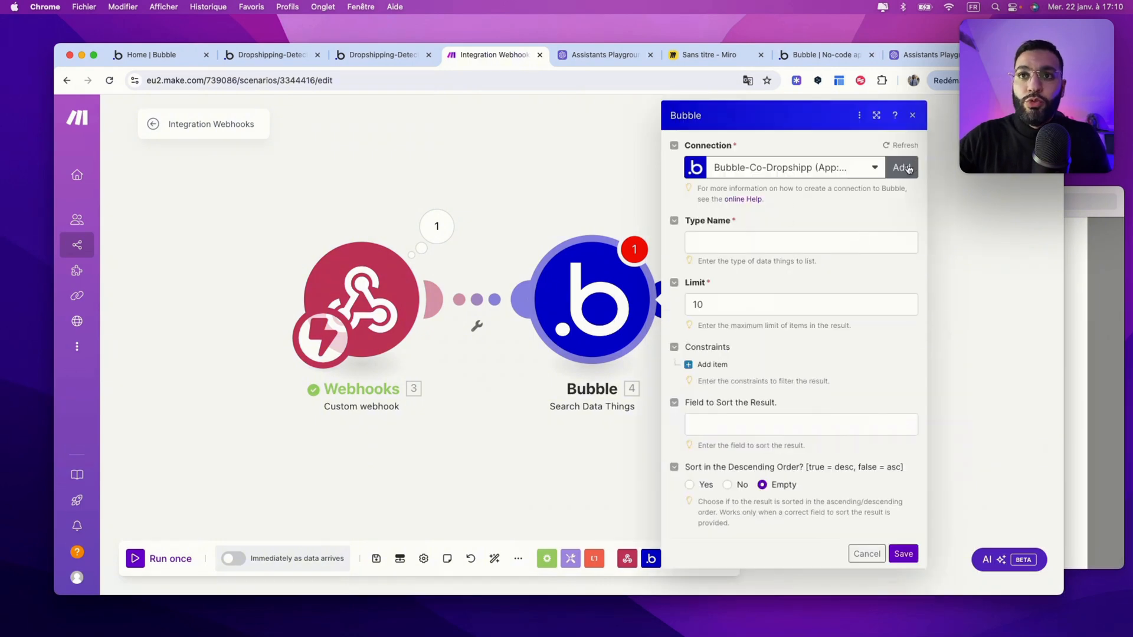
{"action": "left_click", "coordinate": [901, 168]}
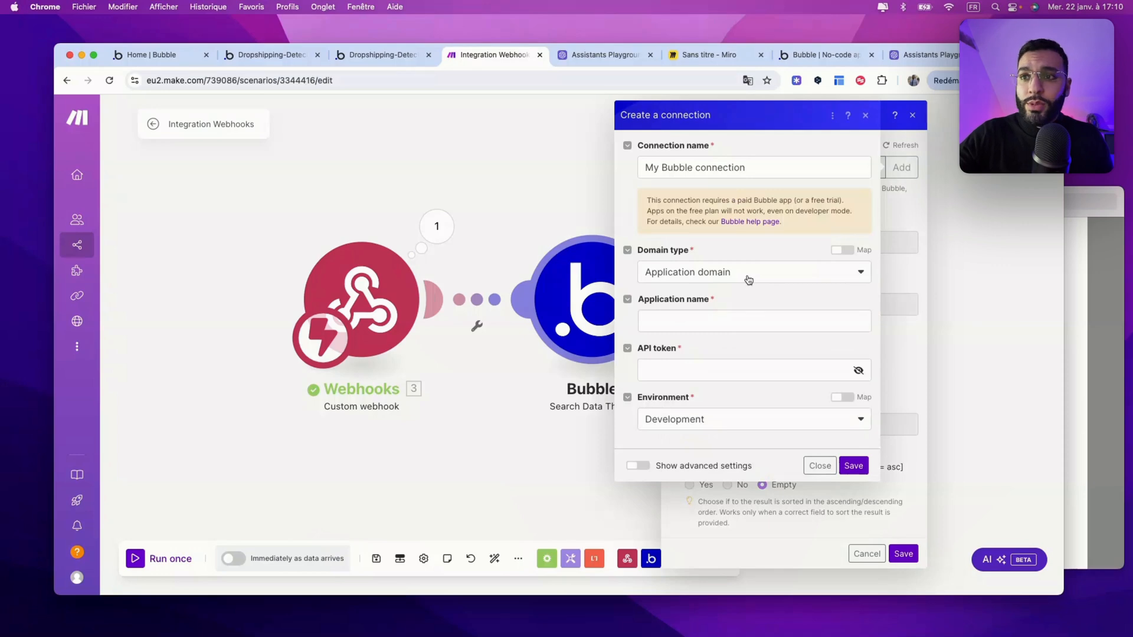
{"action": "left_click", "coordinate": [697, 366]}
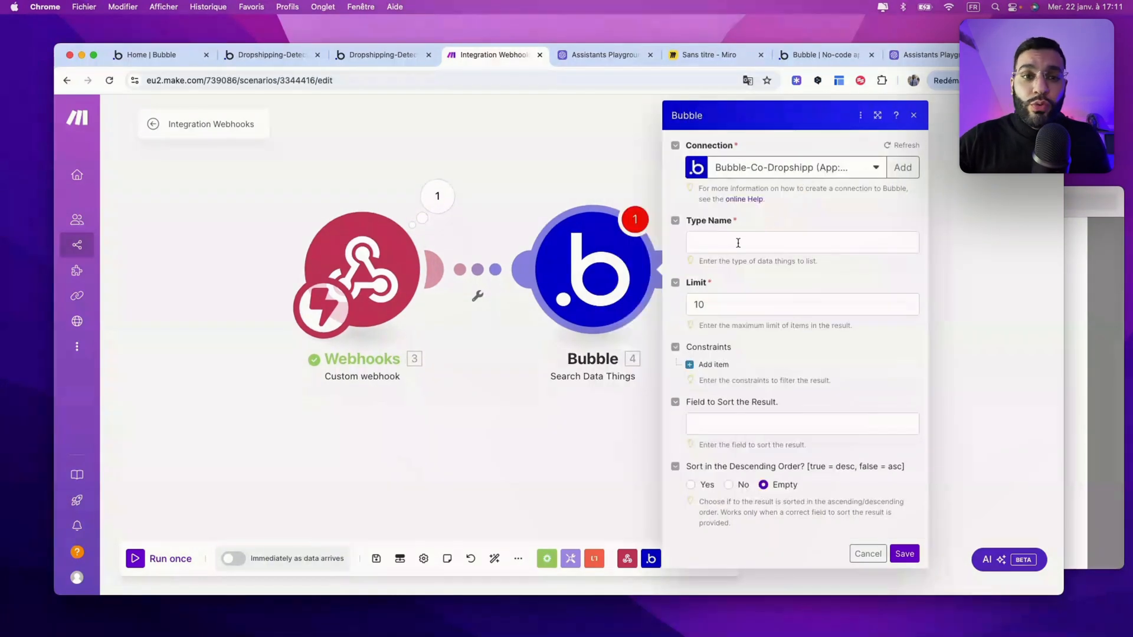
Step: Search LIEN things, limit 1, sorted by Created Date descending, and save the module
{"action": "left_click", "coordinate": [737, 243]}
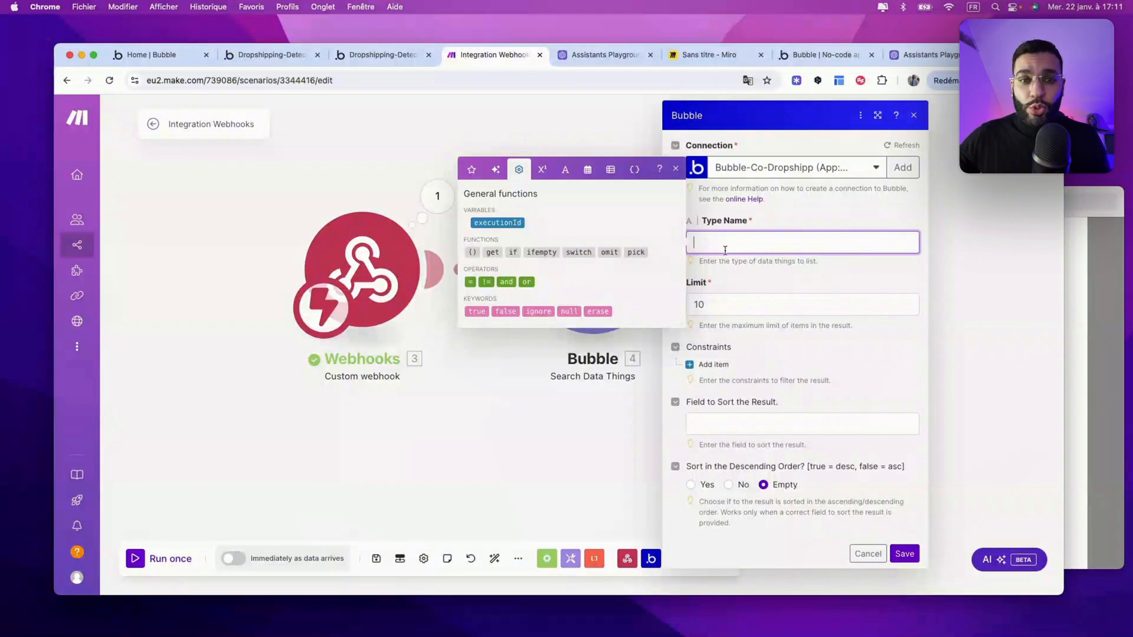
{"action": "type", "text": "LIEN"}
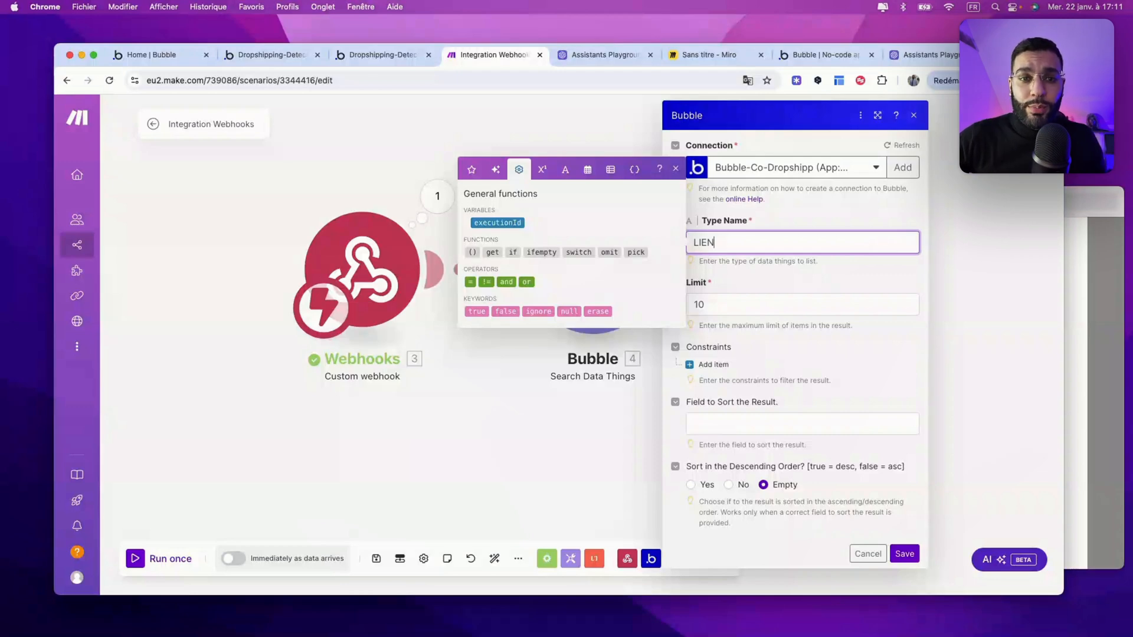
{"action": "left_click", "coordinate": [740, 308]}
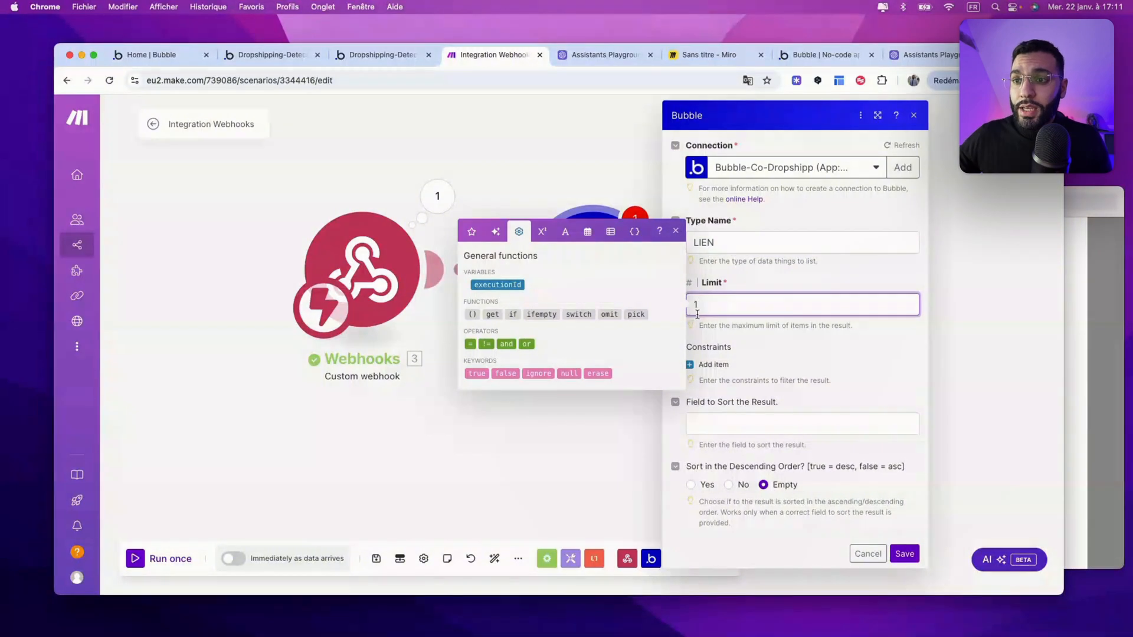
{"action": "left_click", "coordinate": [742, 433]}
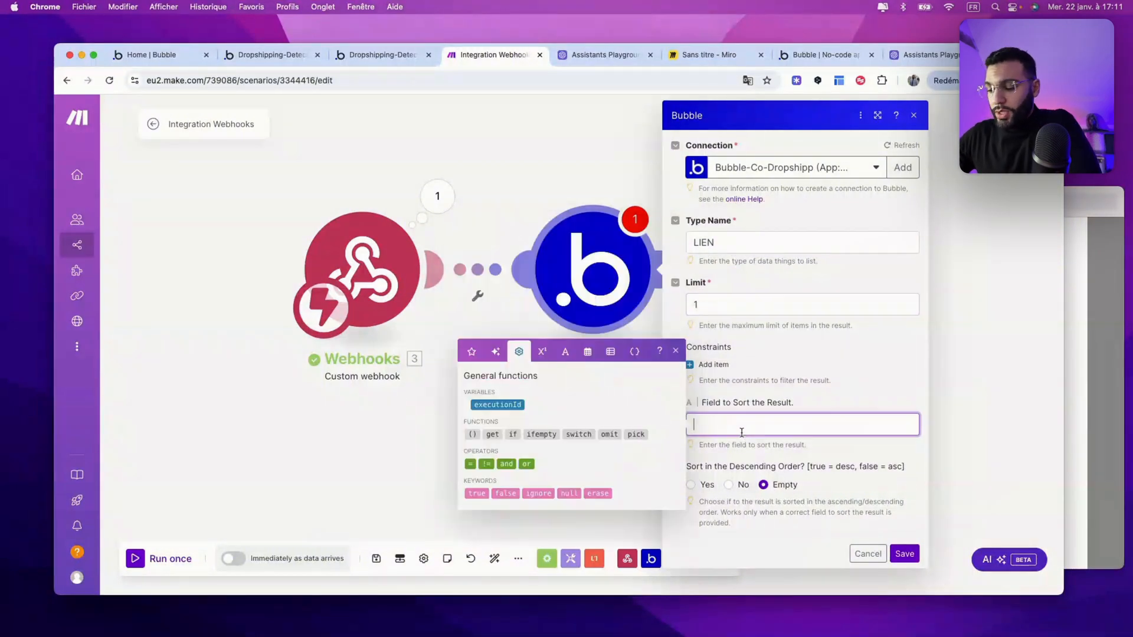
{"action": "type", "text": "Created Date"}
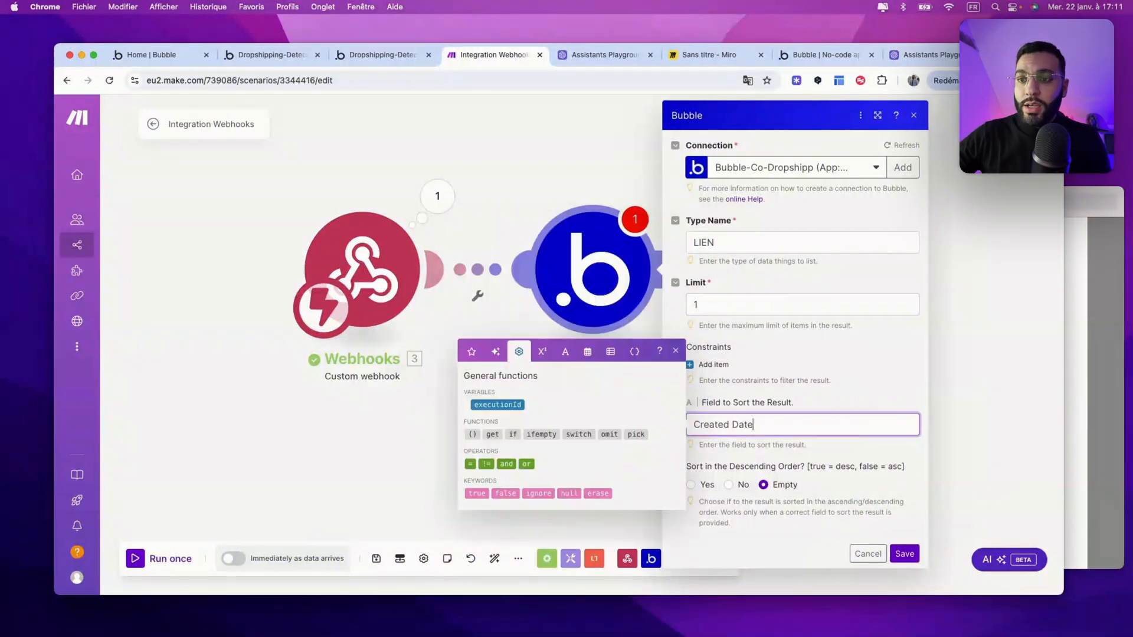
{"action": "left_click", "coordinate": [691, 483]}
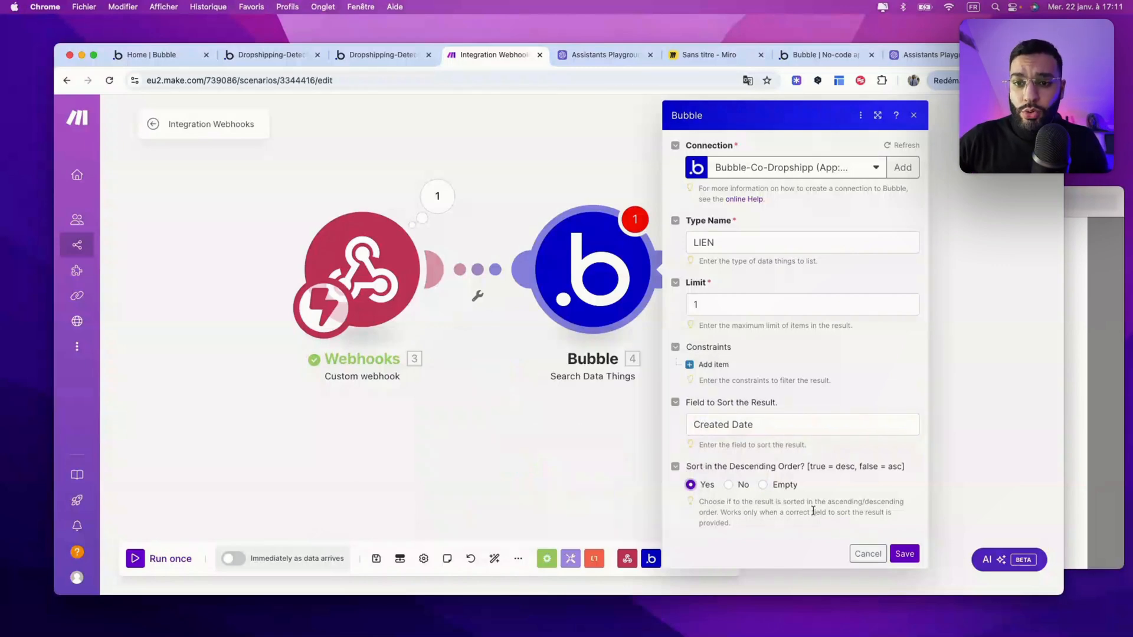
{"action": "left_click", "coordinate": [902, 554]}
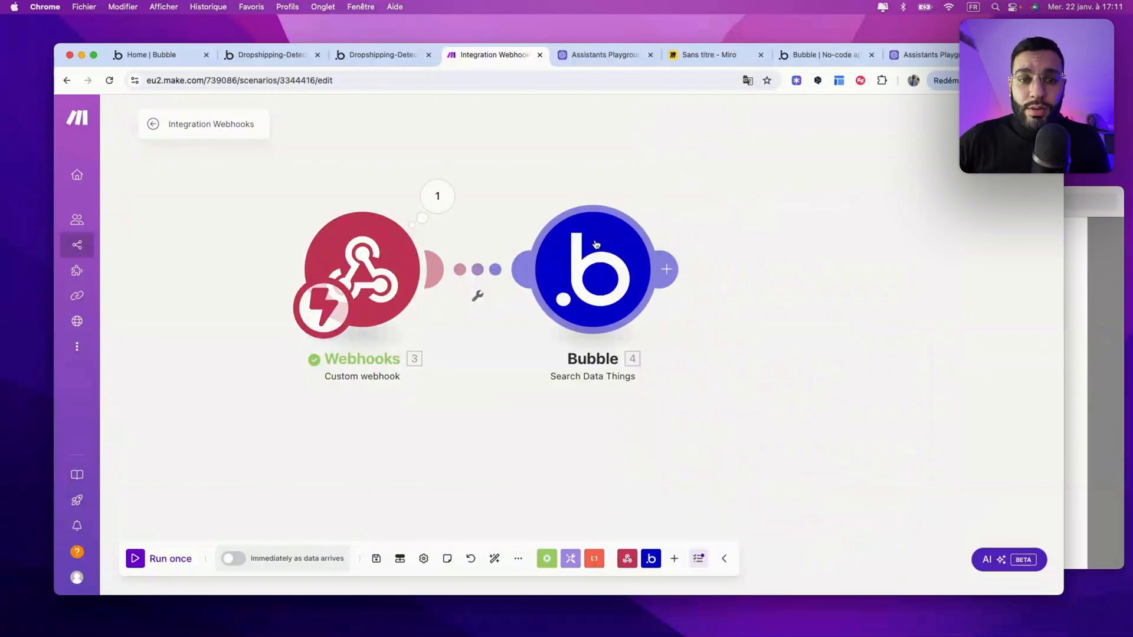
{"action": "key", "text": "super+2"}
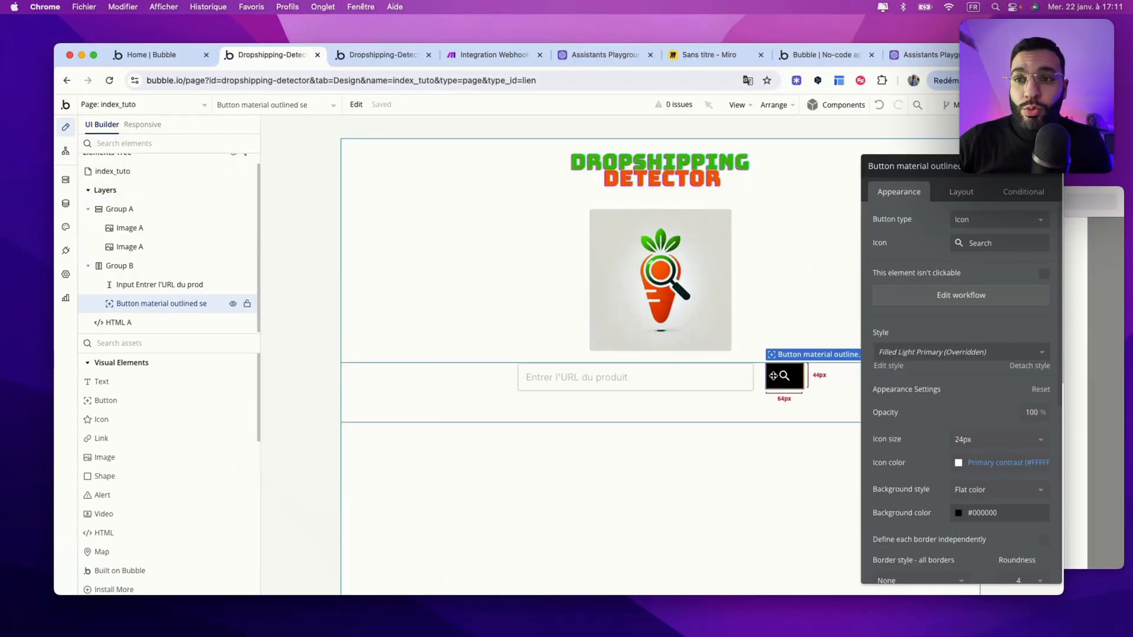
Step: Add the Make Connexion - Make Connector action as step 3 of the search button's workflow
{"action": "left_click", "coordinate": [947, 298]}
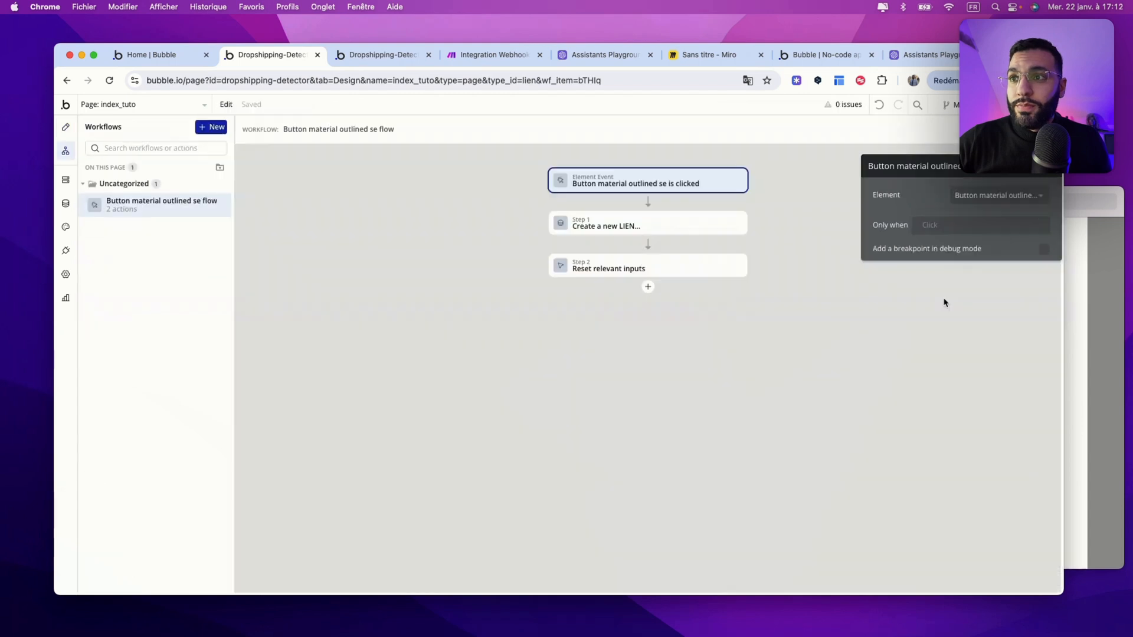
{"action": "left_click", "coordinate": [648, 287]}
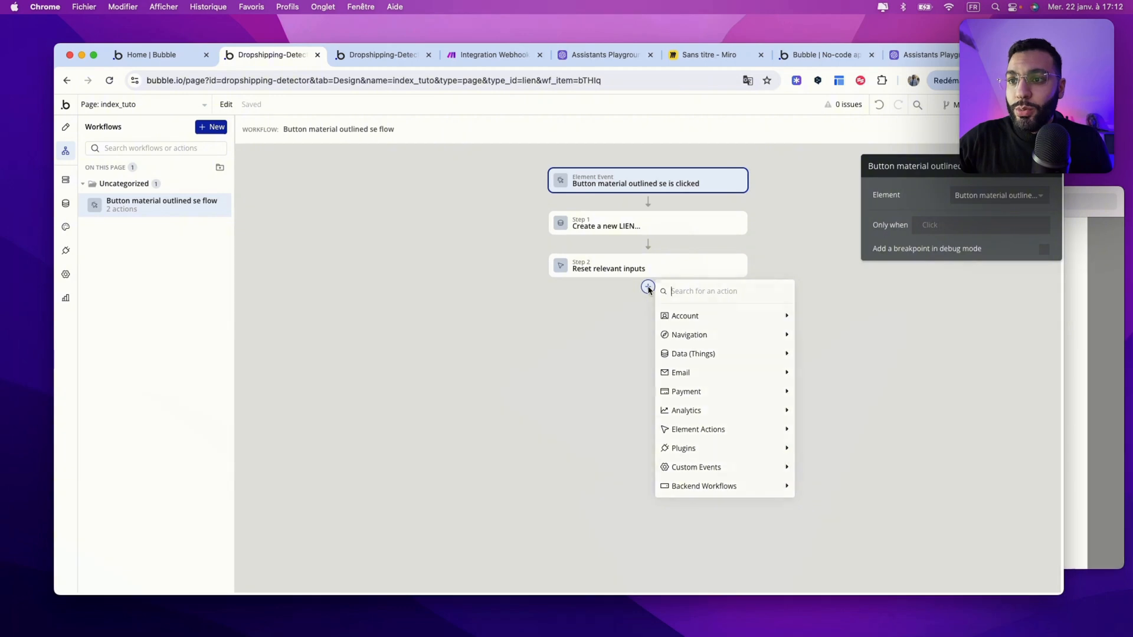
{"action": "mouse_move", "coordinate": [685, 448]}
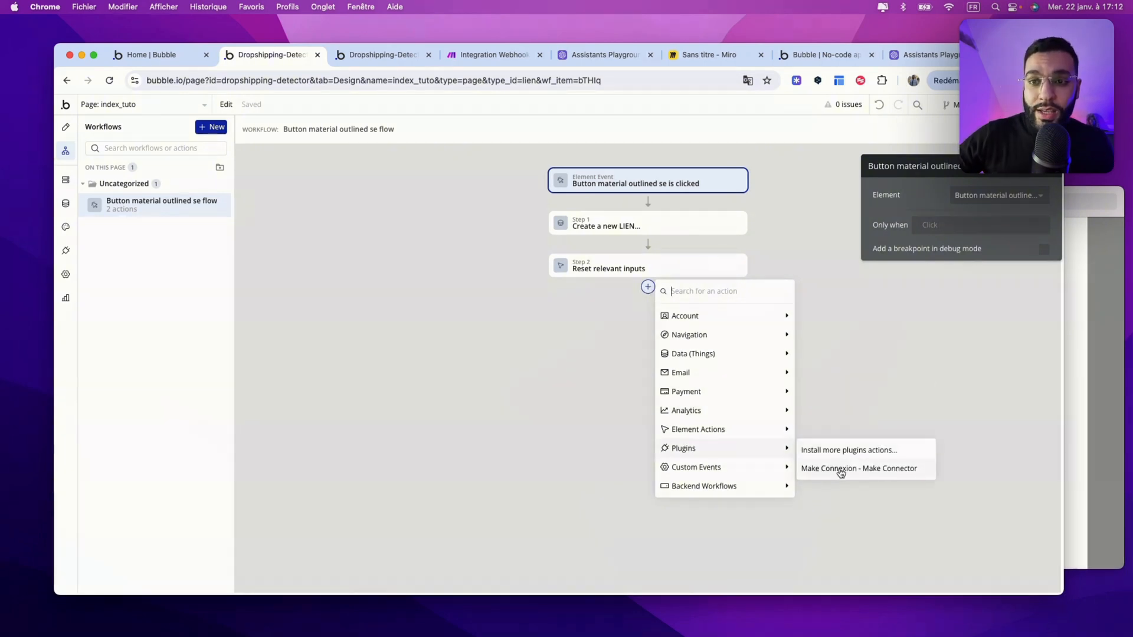
{"action": "left_click", "coordinate": [897, 470]}
{"action": "key", "text": "super+4"}
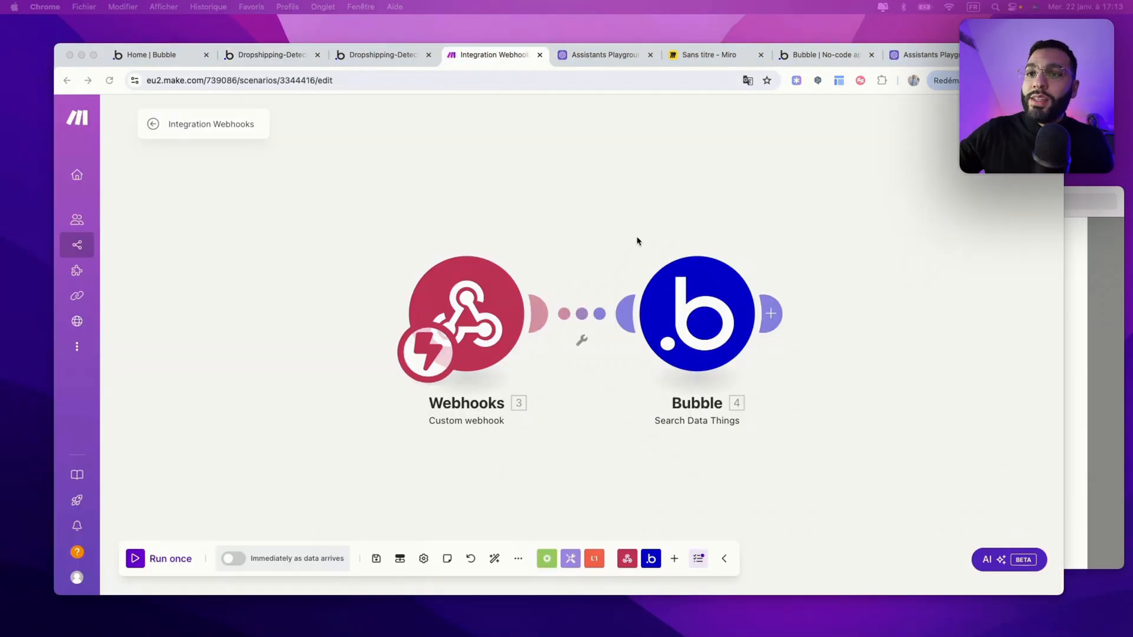
Step: Run the scenario once, submit monurldetest.com from the app, and check the Bubble module's output bundle
{"action": "left_click_drag", "start_coordinate": [573, 201], "coordinate": [463, 193]}
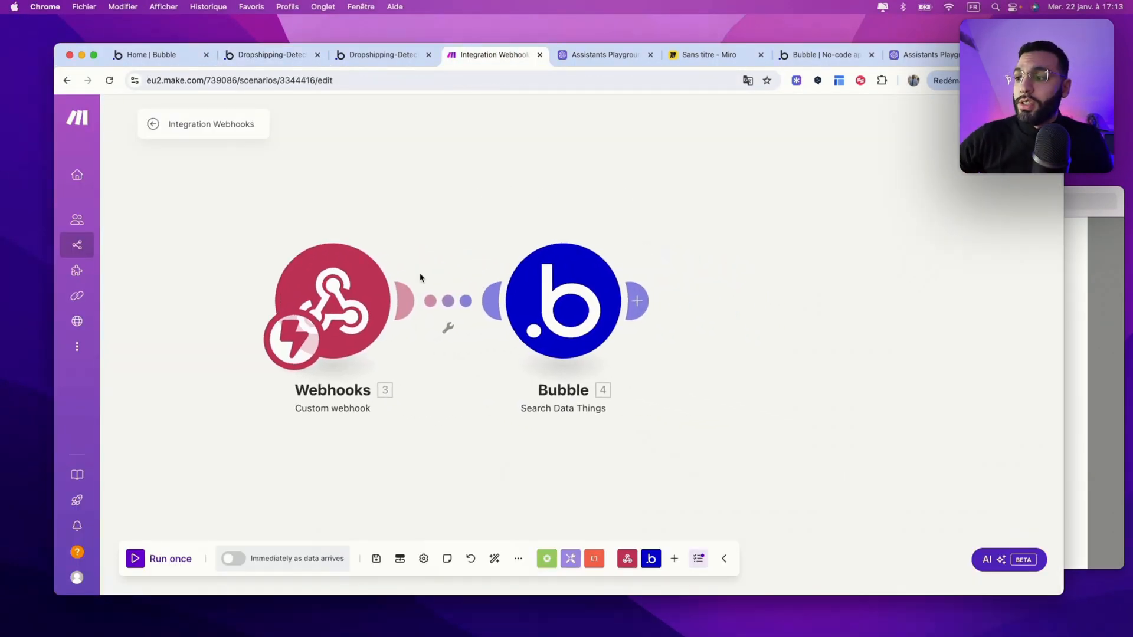
{"action": "left_click", "coordinate": [148, 557]}
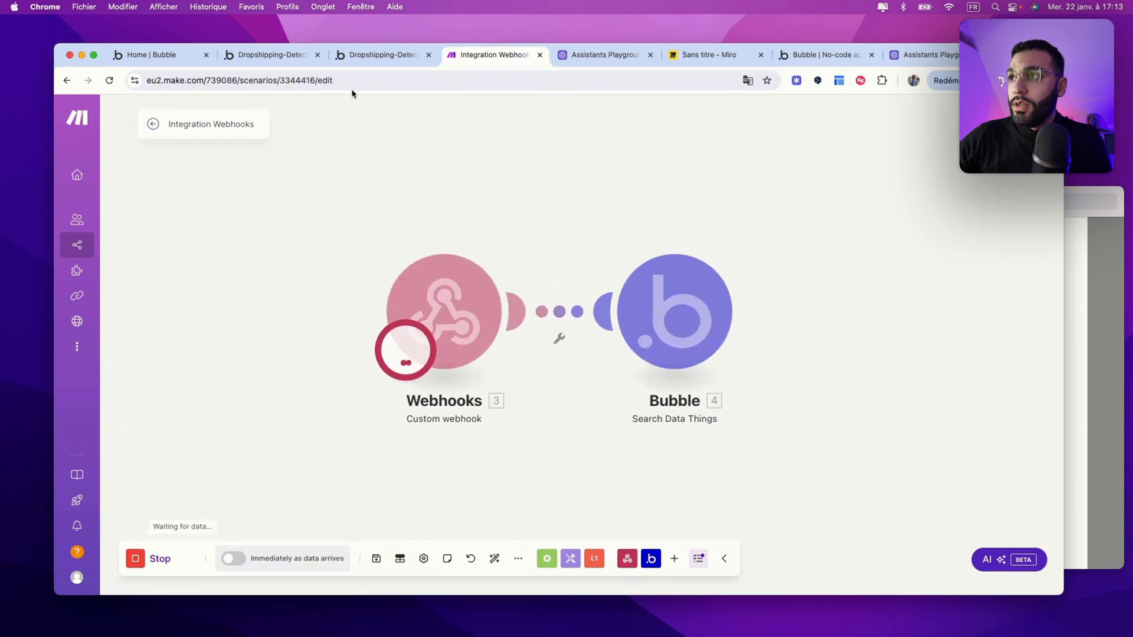
{"action": "left_click", "coordinate": [365, 55]}
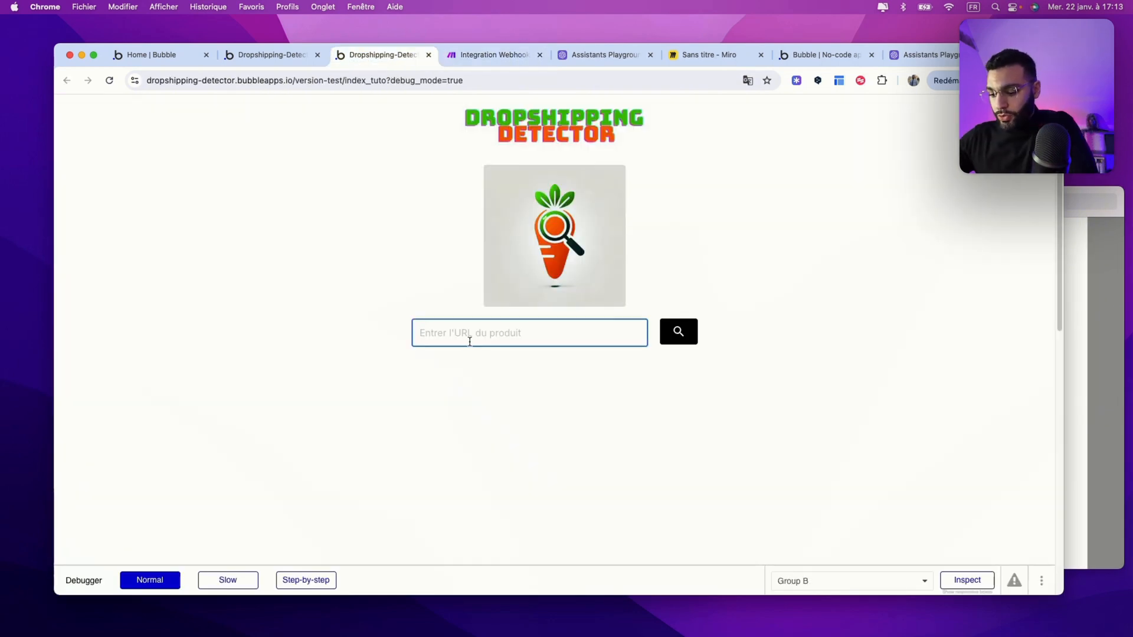
{"action": "type", "text": "monurl"}
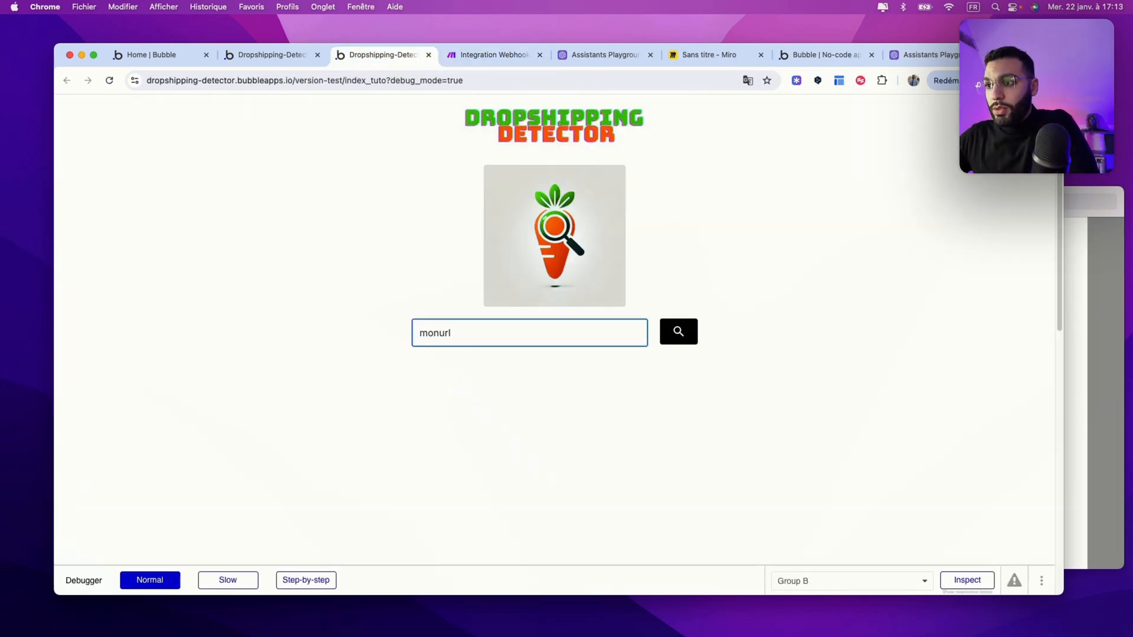
{"action": "type", "text": "detest.com"}
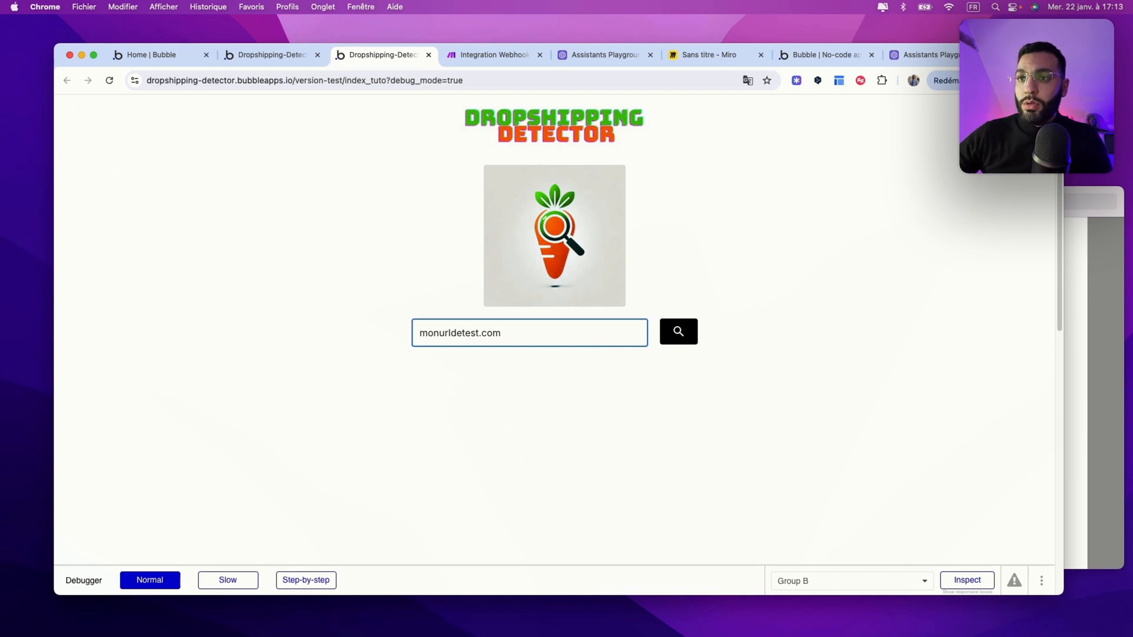
{"action": "left_click", "coordinate": [677, 332]}
{"action": "left_click", "coordinate": [482, 61]}
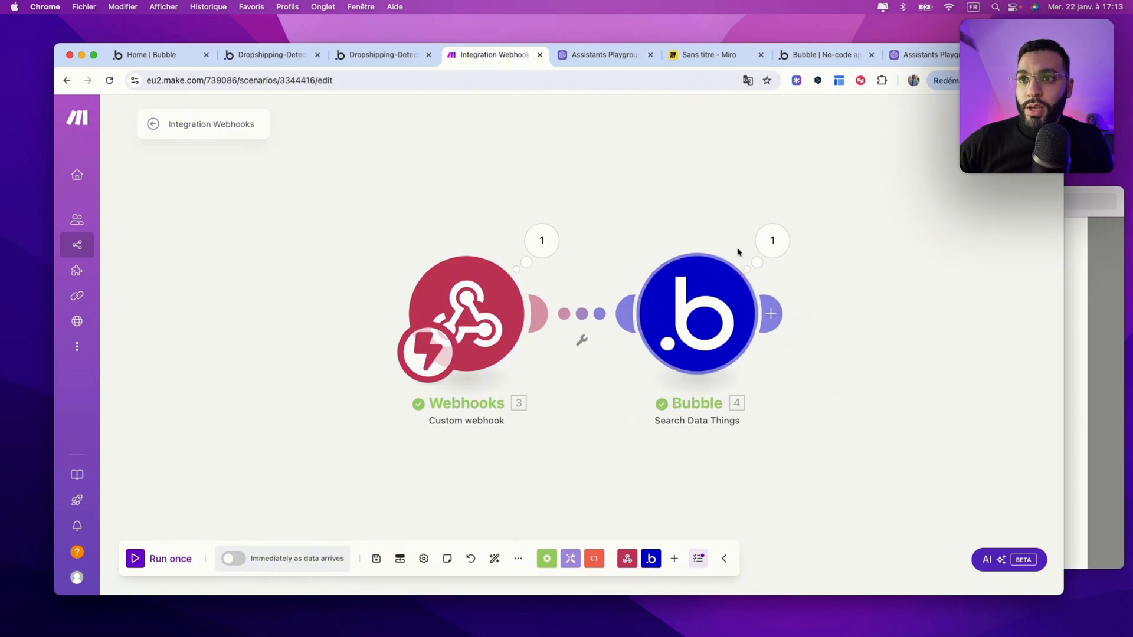
{"action": "left_click_drag", "start_coordinate": [821, 358], "coordinate": [717, 337]}
{"action": "left_click", "coordinate": [525, 230]}
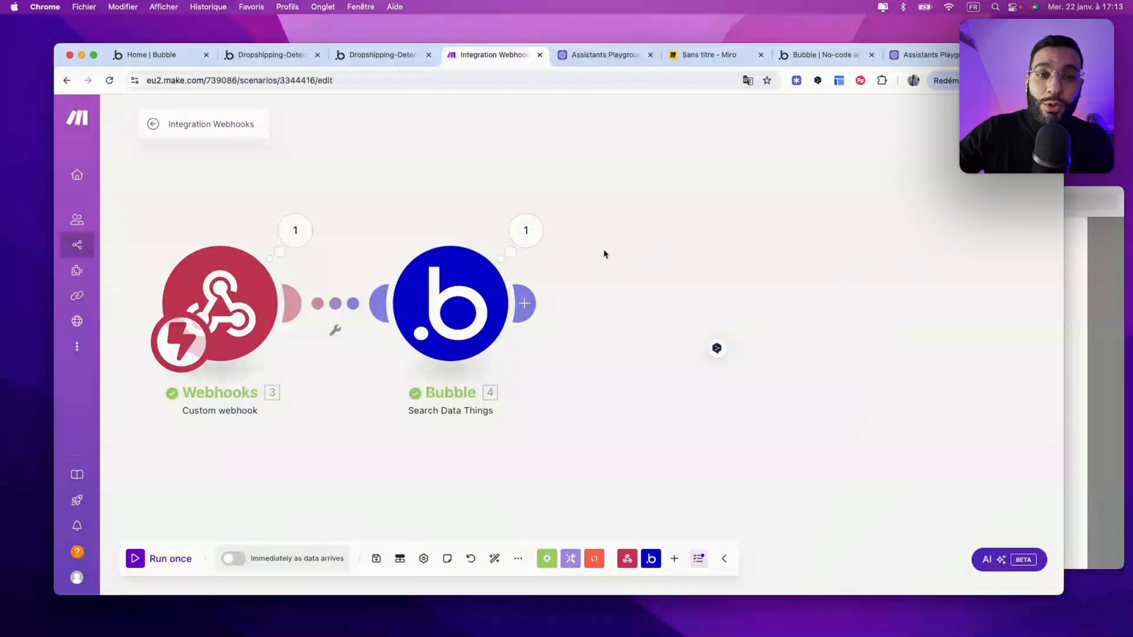
Step: Search 'open' and add OpenAI's Message an Assistant module after the Bubble module
{"action": "left_click", "coordinate": [525, 303]}
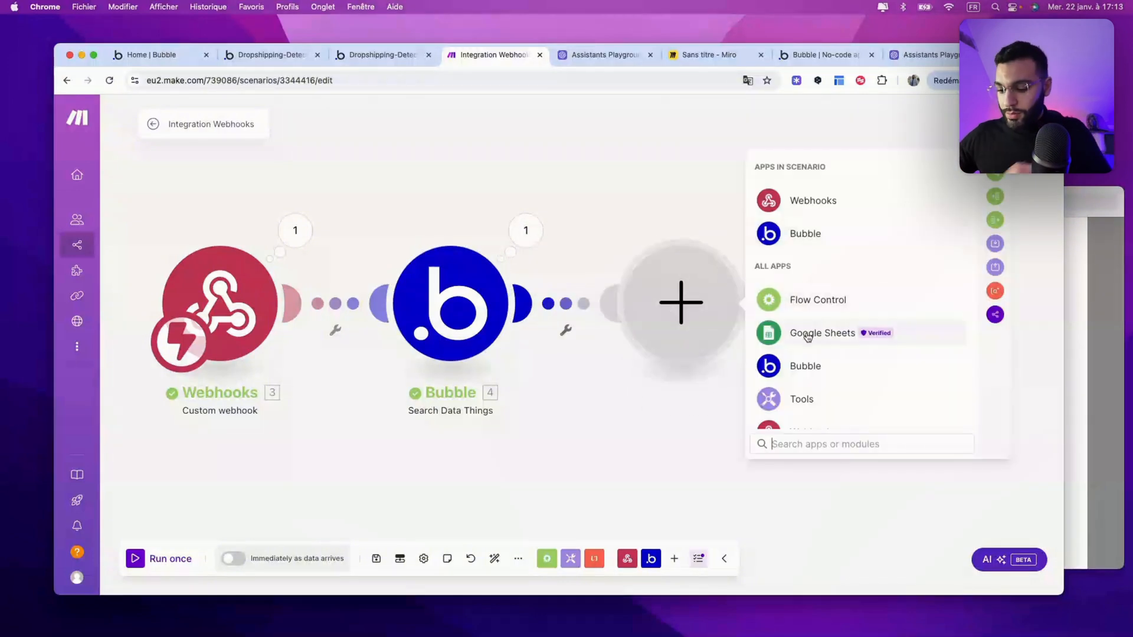
{"action": "type", "text": "open"}
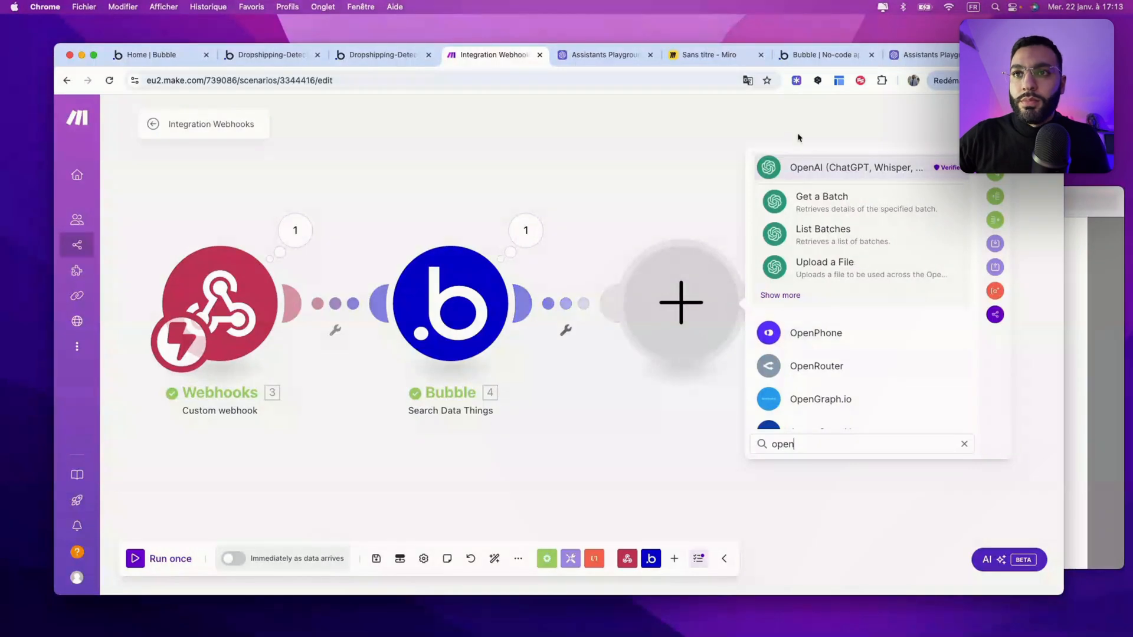
{"action": "left_click", "coordinate": [820, 170]}
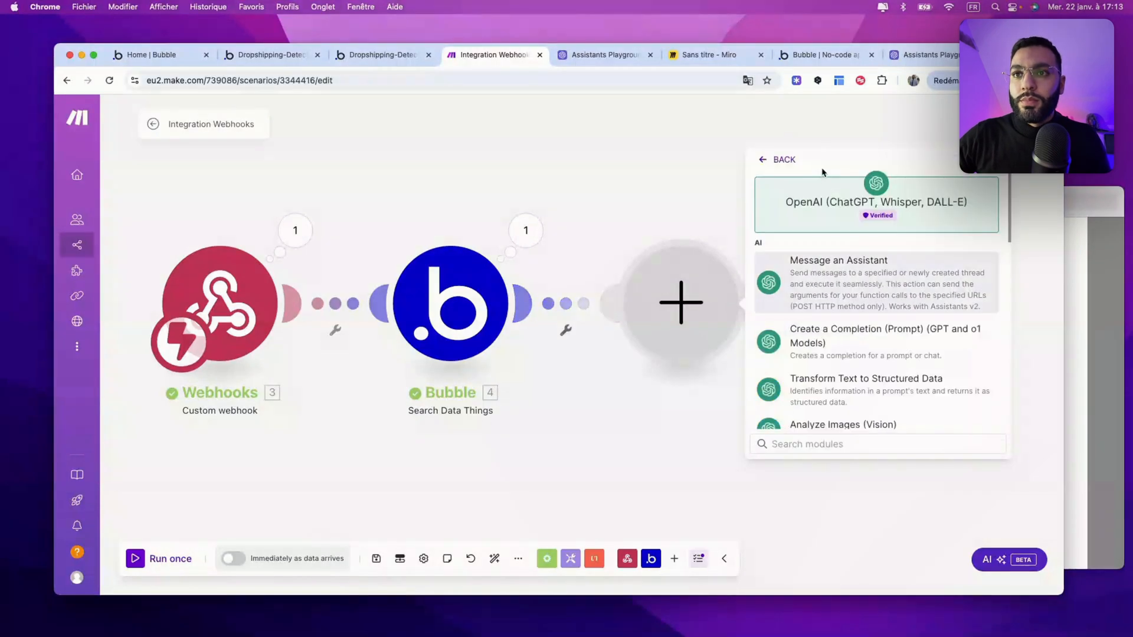
{"action": "left_click", "coordinate": [820, 276]}
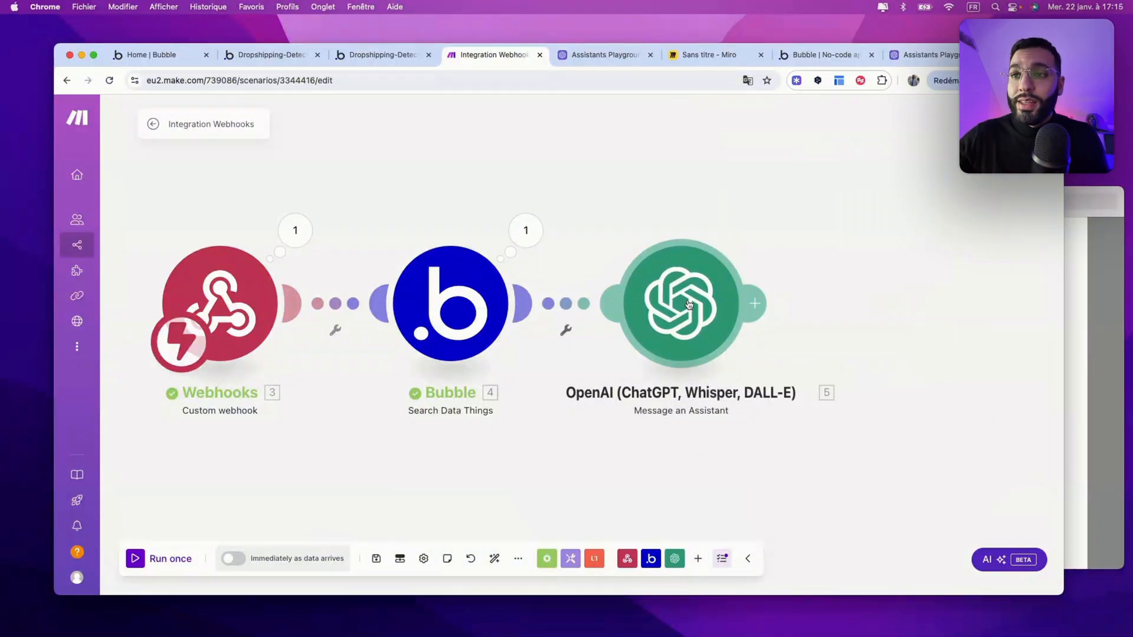
{"action": "left_click", "coordinate": [689, 304]}
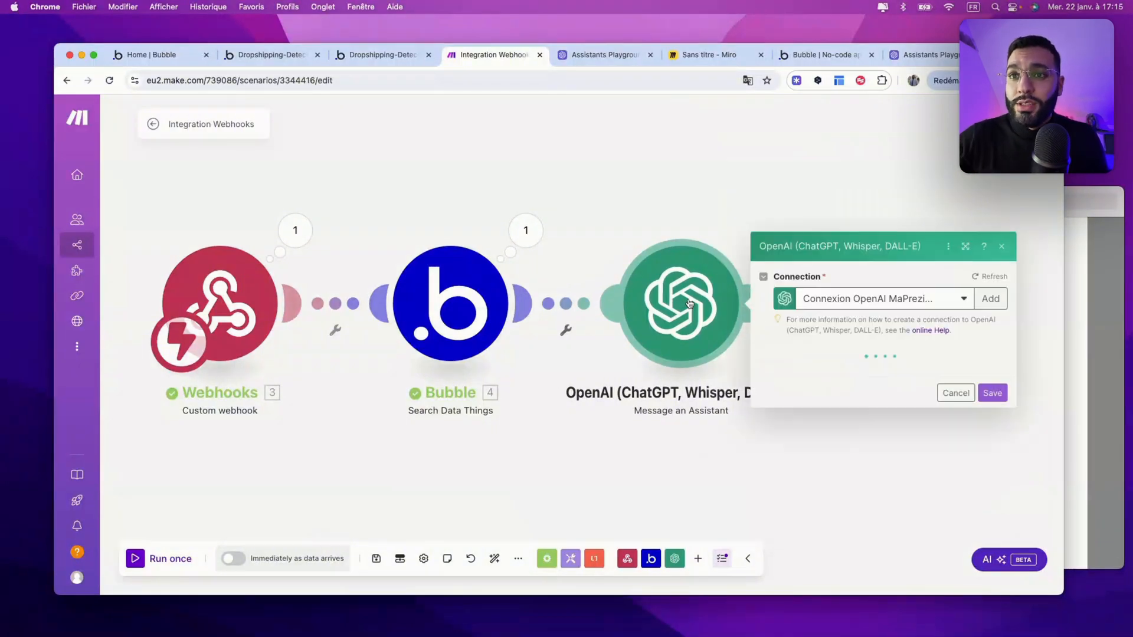
Step: Save a new OpenAI connection named Dropship Detector Assistant using the account's API key
{"action": "left_click", "coordinate": [990, 283]}
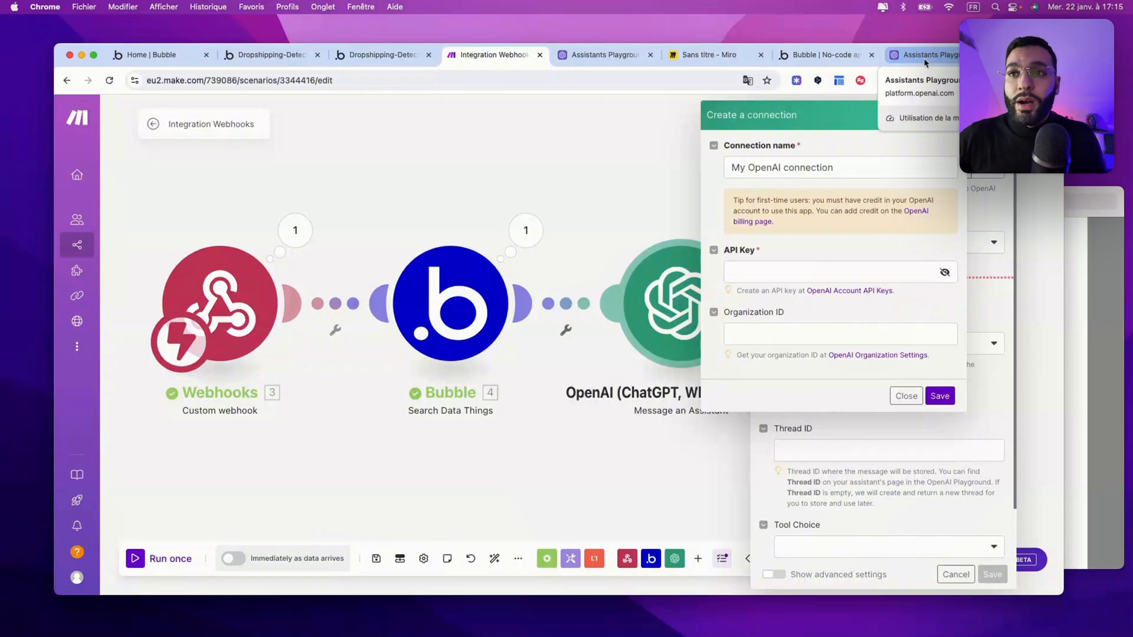
{"action": "left_click", "coordinate": [749, 277]}
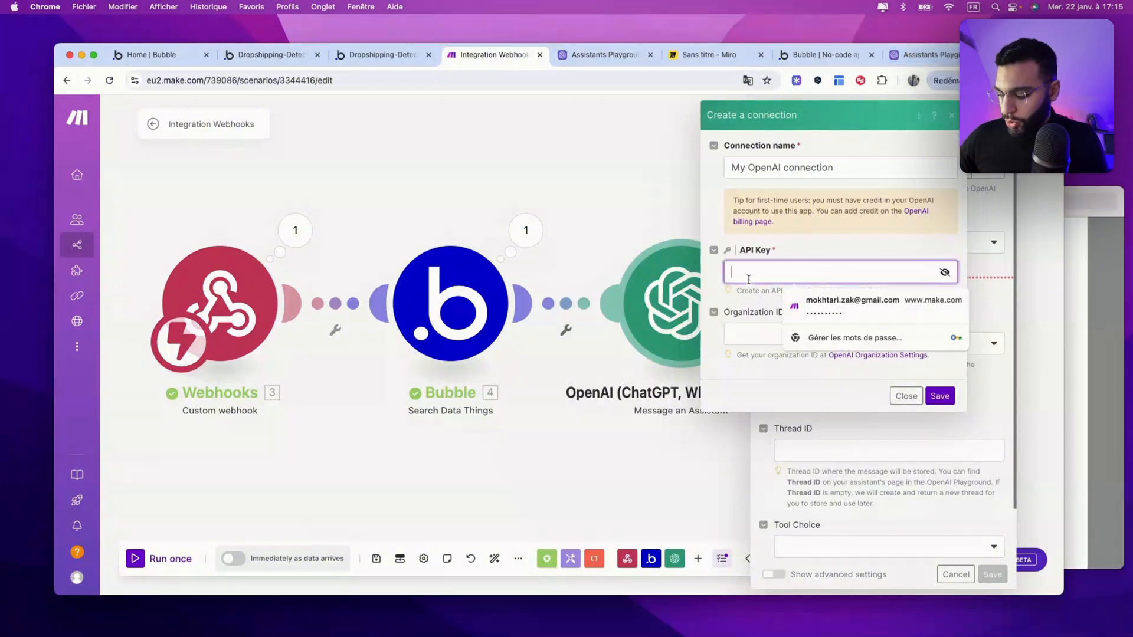
{"action": "key", "text": "super+v"}
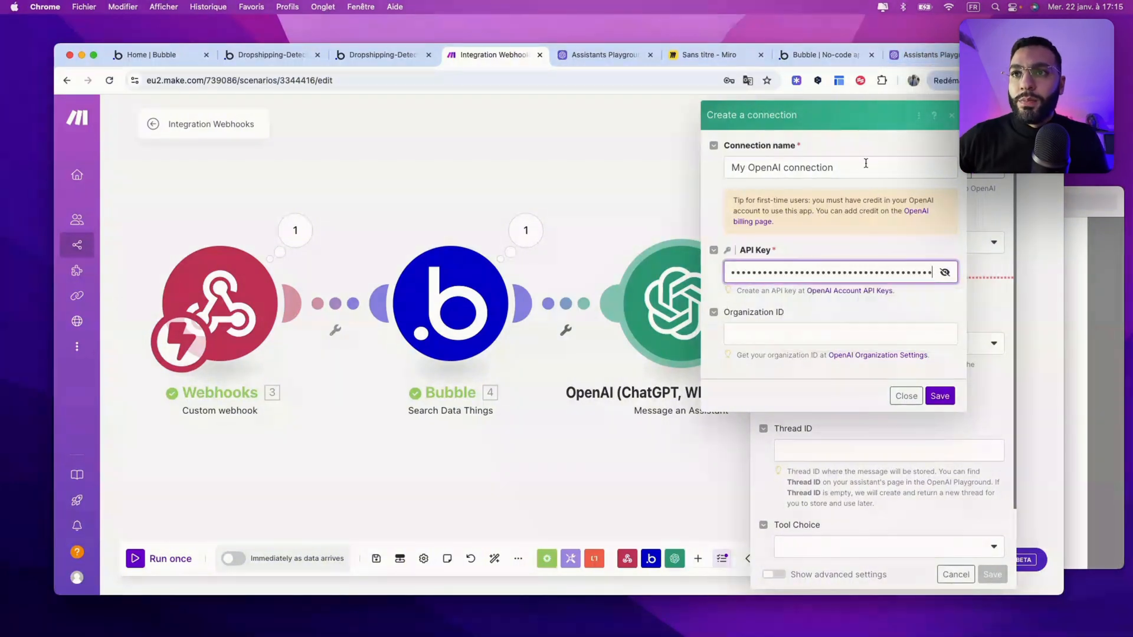
{"action": "key", "text": "shift+Tab"}
{"action": "type", "text": "Dro"}
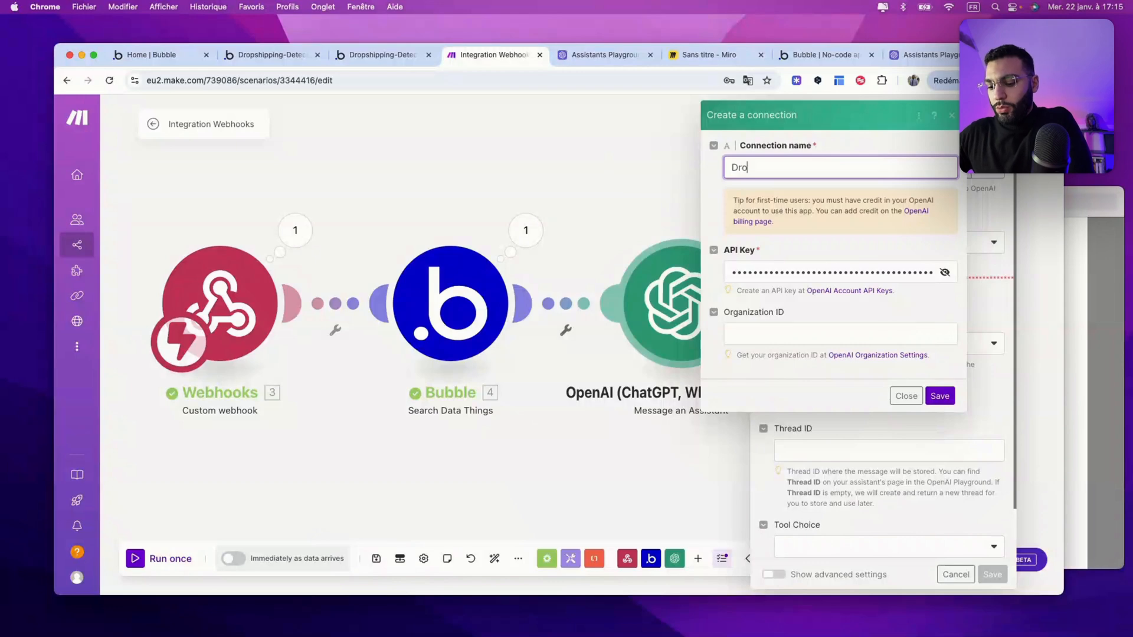
{"action": "type", "text": "pship Detector "}
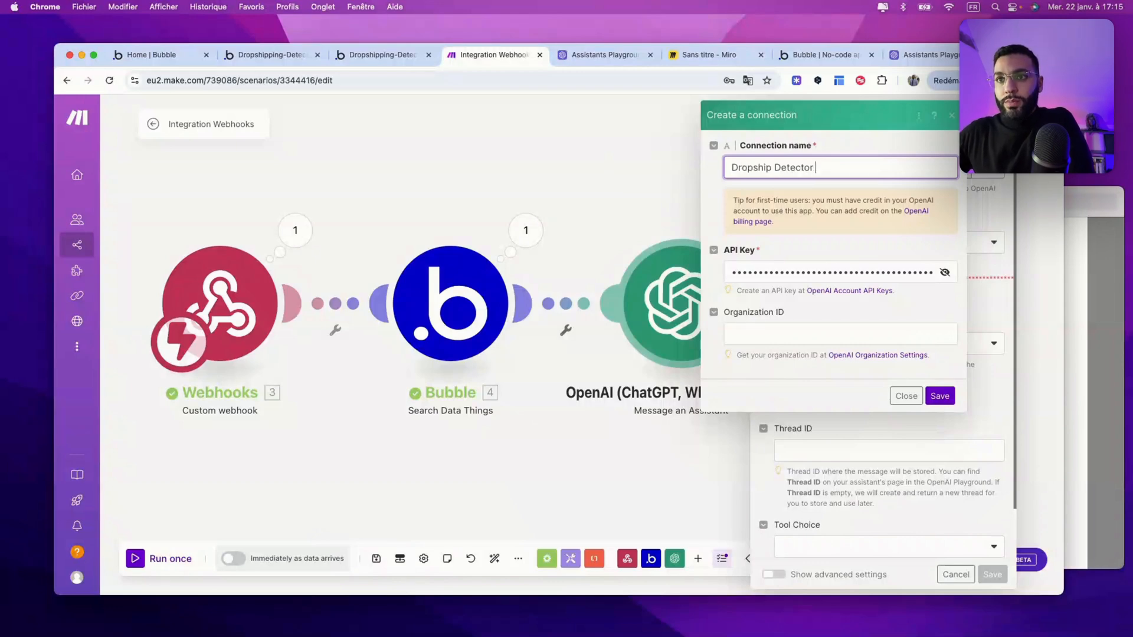
{"action": "type", "text": "Ass"}
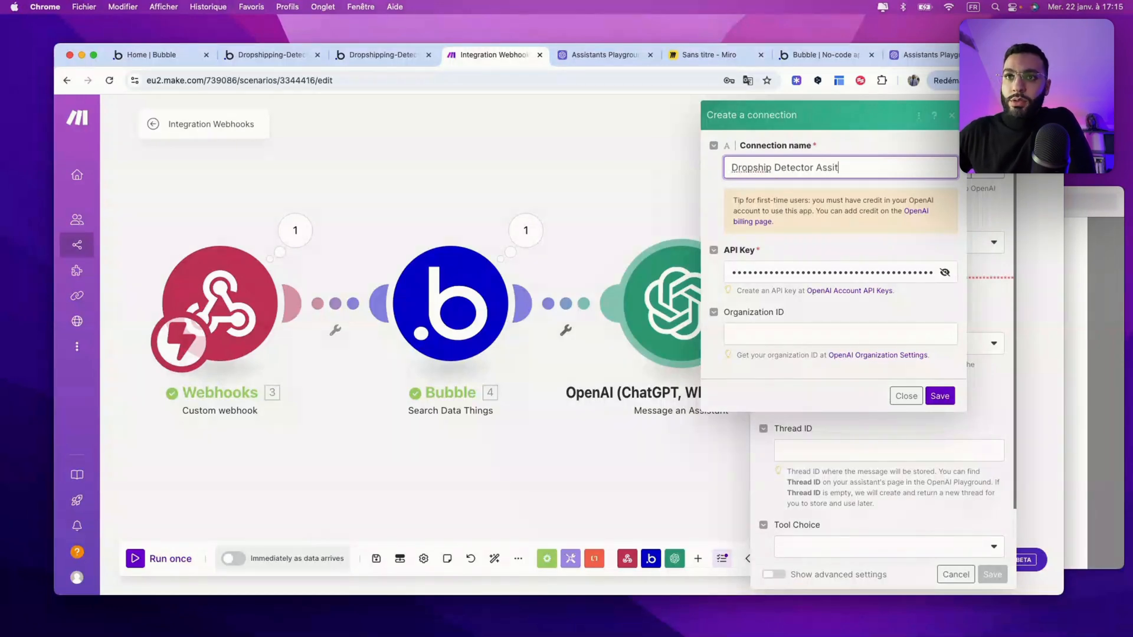
{"action": "type", "text": "istant"}
{"action": "left_click", "coordinate": [940, 394]}
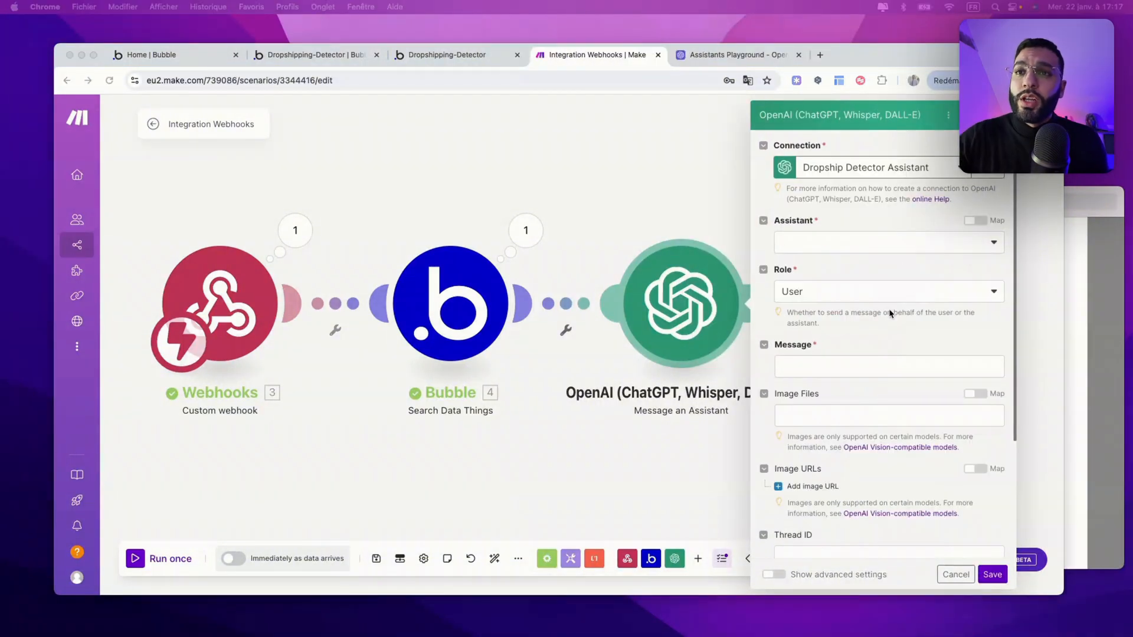
Step: Set Assistant to Dropshipping Detector (gpt-4o), map Bubble's 4. Lien-entrant as the message, and save
{"action": "left_click", "coordinate": [891, 247]}
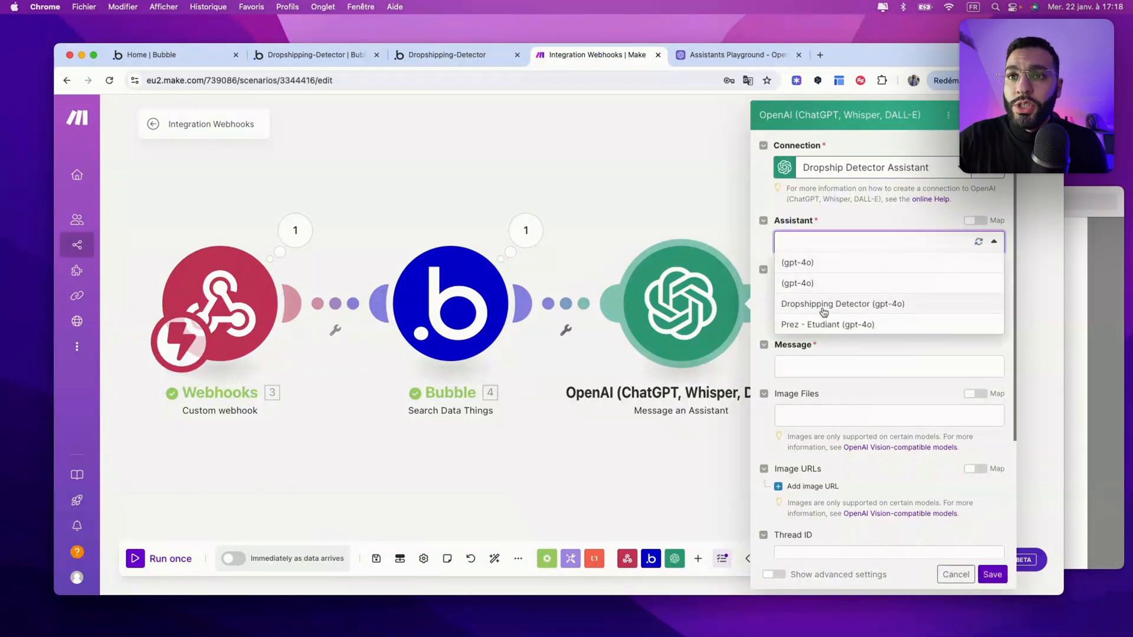
{"action": "left_click", "coordinate": [837, 304]}
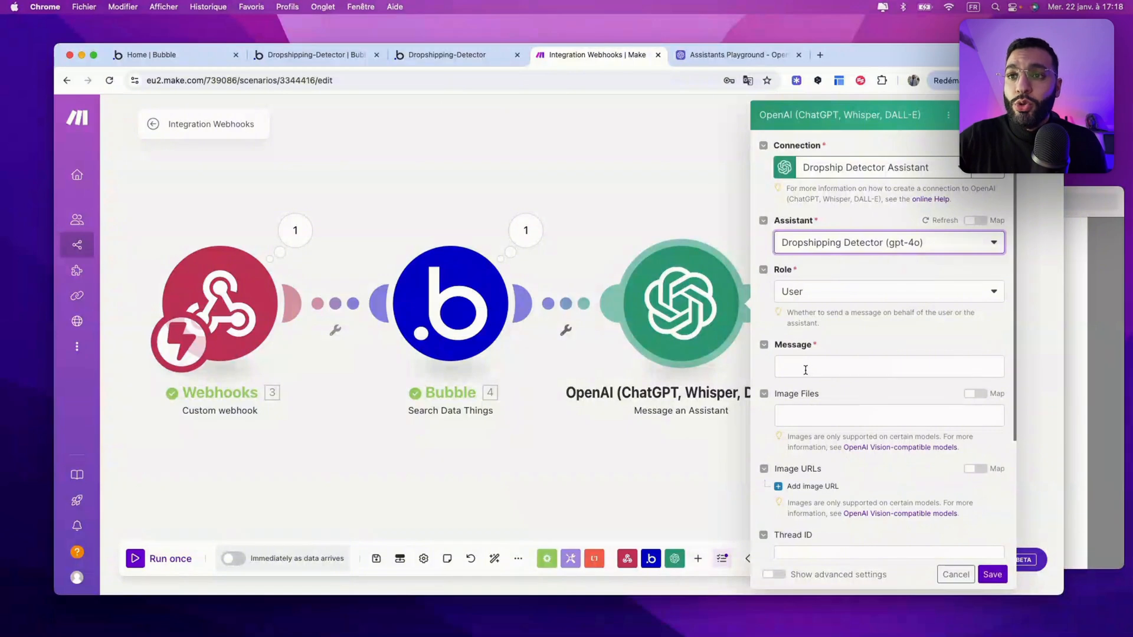
{"action": "left_click", "coordinate": [805, 370]}
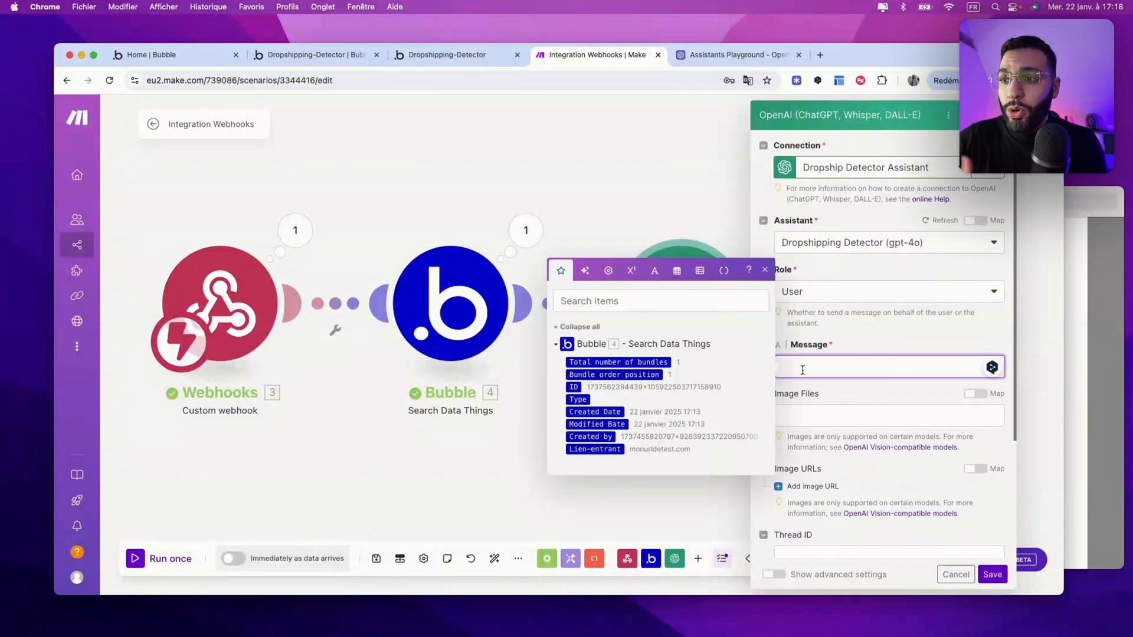
{"action": "left_click", "coordinate": [595, 448]}
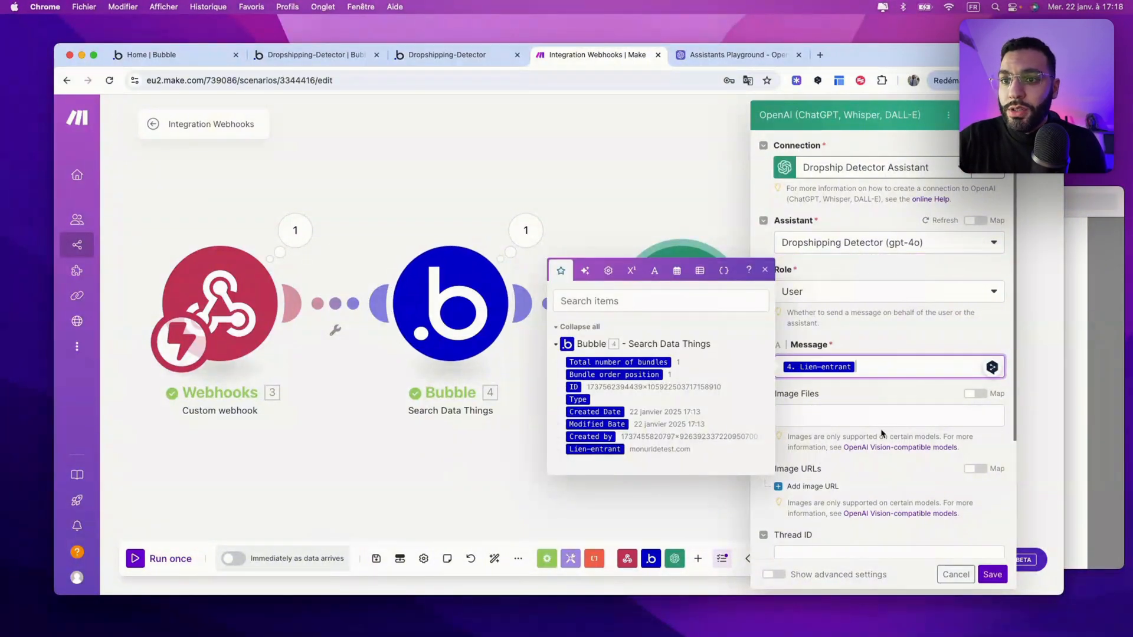
{"action": "left_click", "coordinate": [992, 574]}
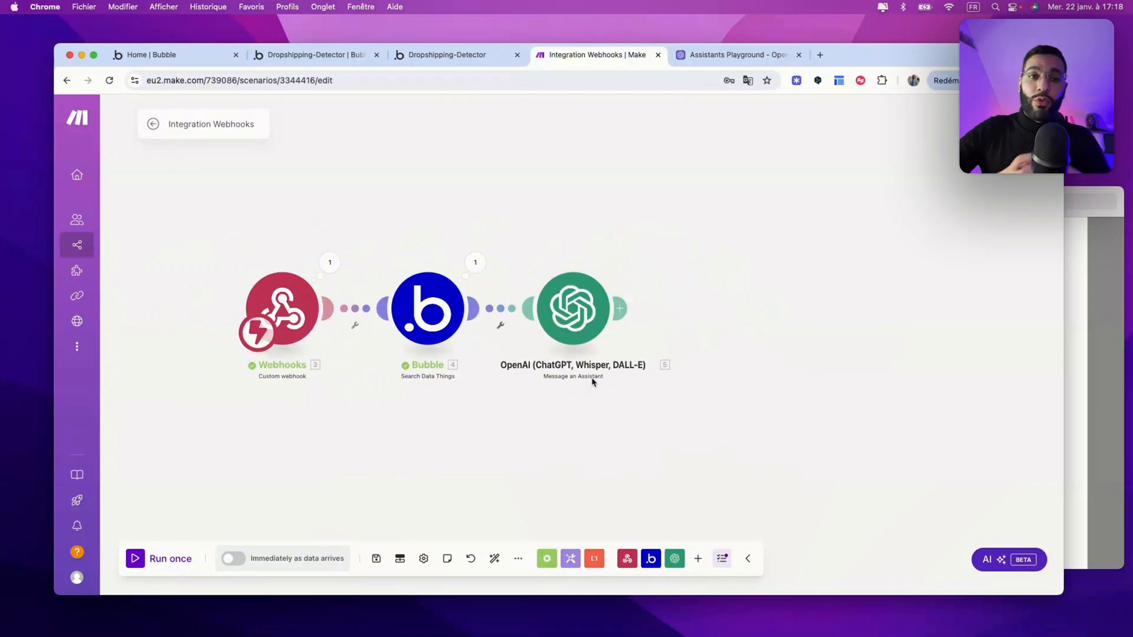
{"action": "left_click", "coordinate": [158, 559]}
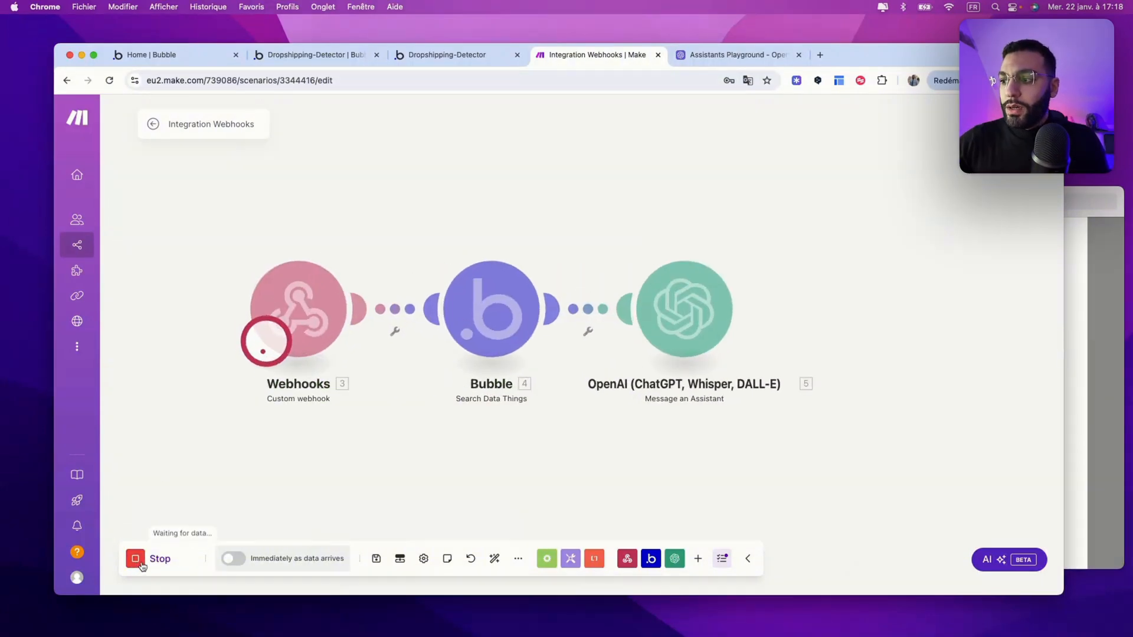
{"action": "left_click", "coordinate": [443, 55]}
{"action": "left_click", "coordinate": [462, 329]}
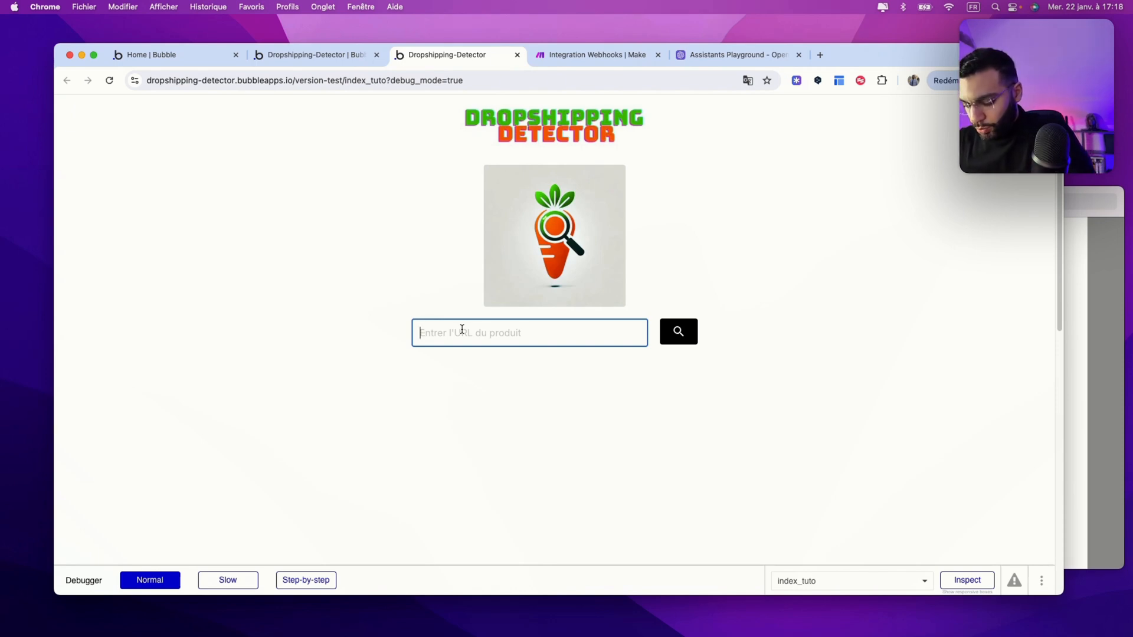
{"action": "type", "text": "w"}
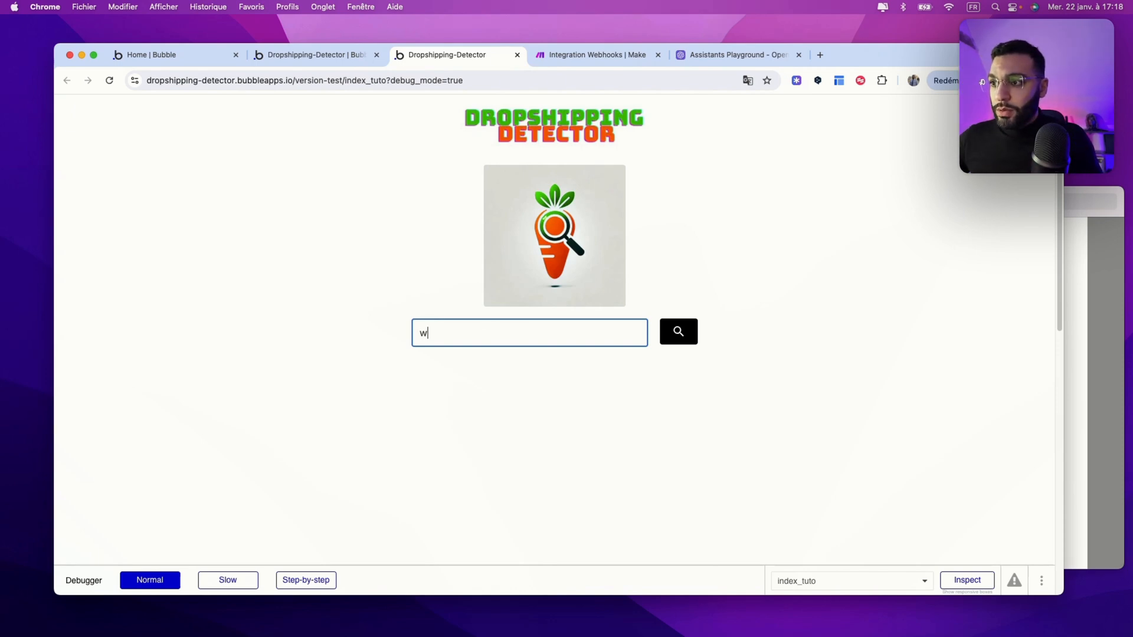
{"action": "type", "text": "ww."}
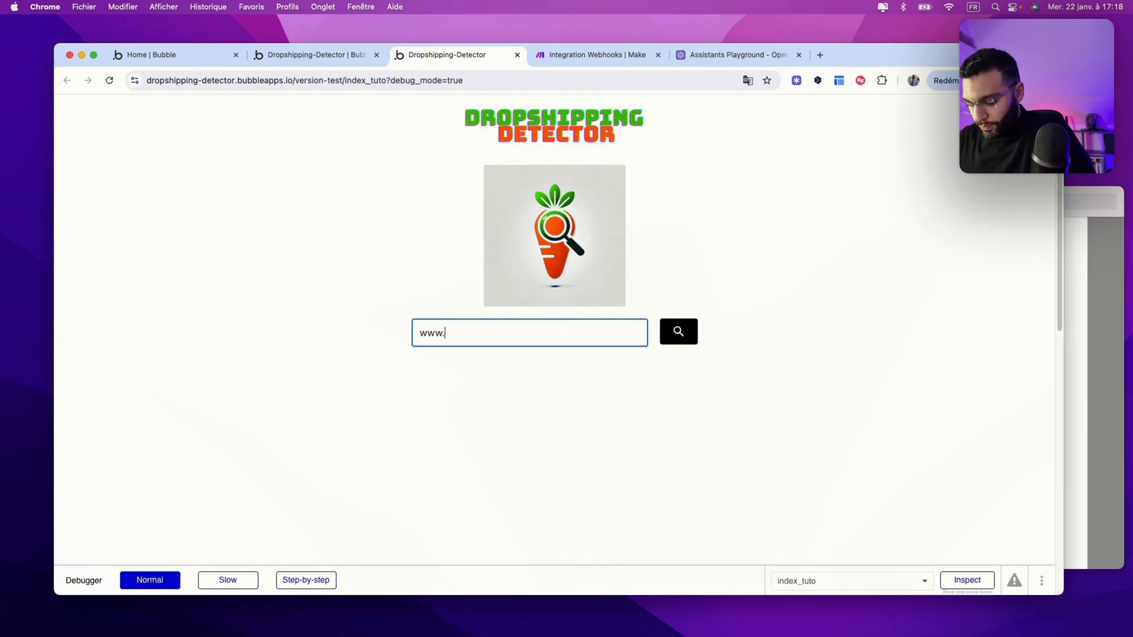
{"action": "type", "text": "cheveux-liss"}
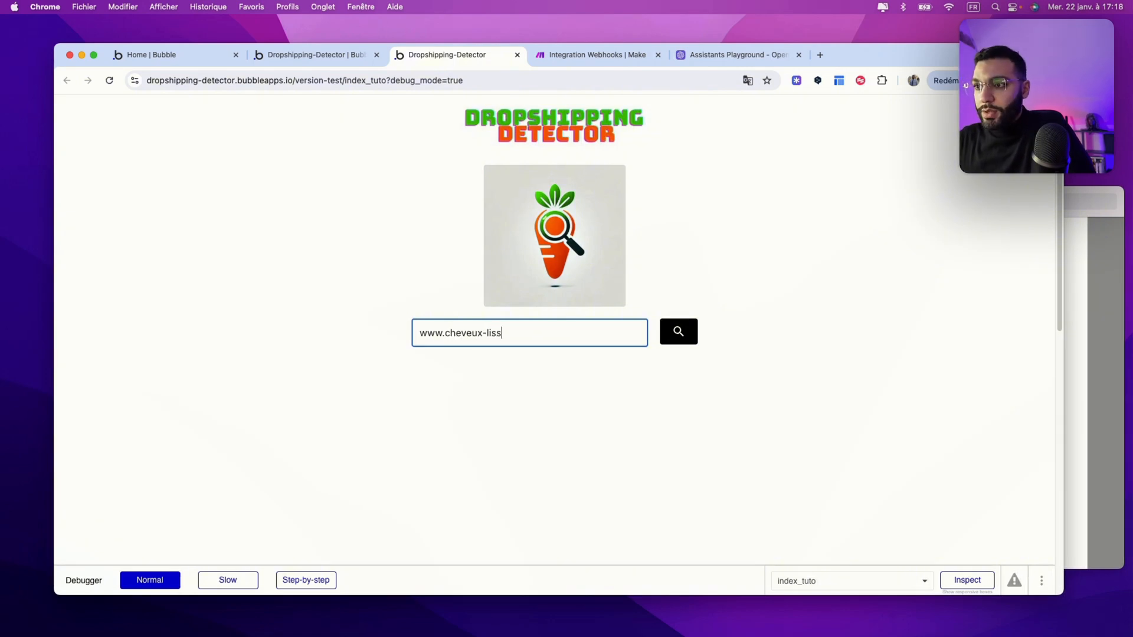
{"action": "type", "text": "e.com"}
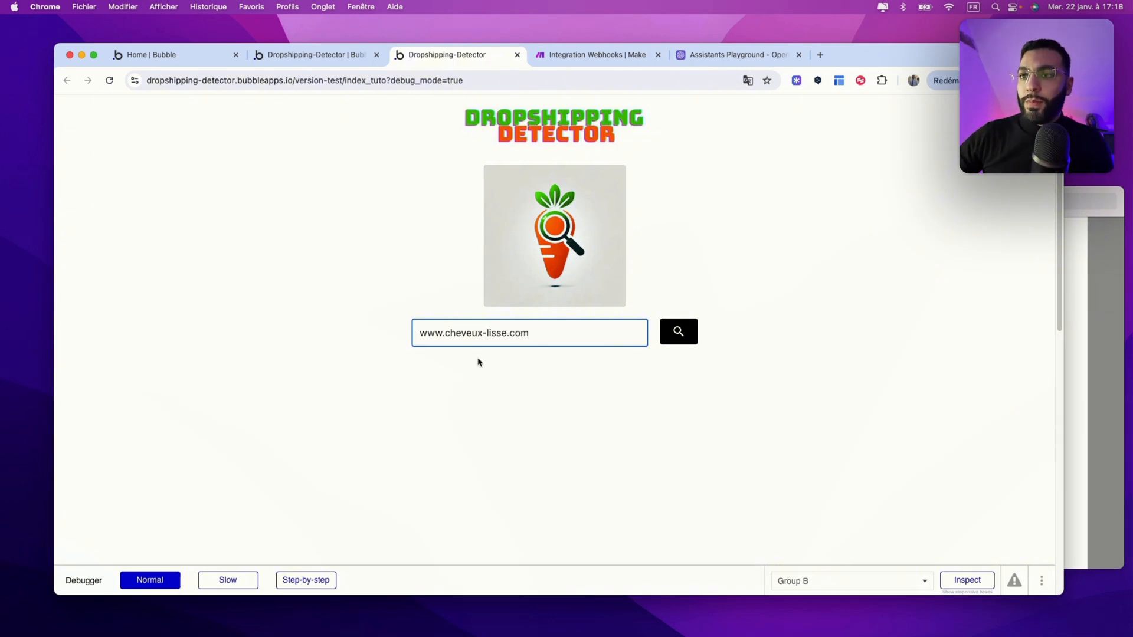
{"action": "left_click", "coordinate": [680, 334]}
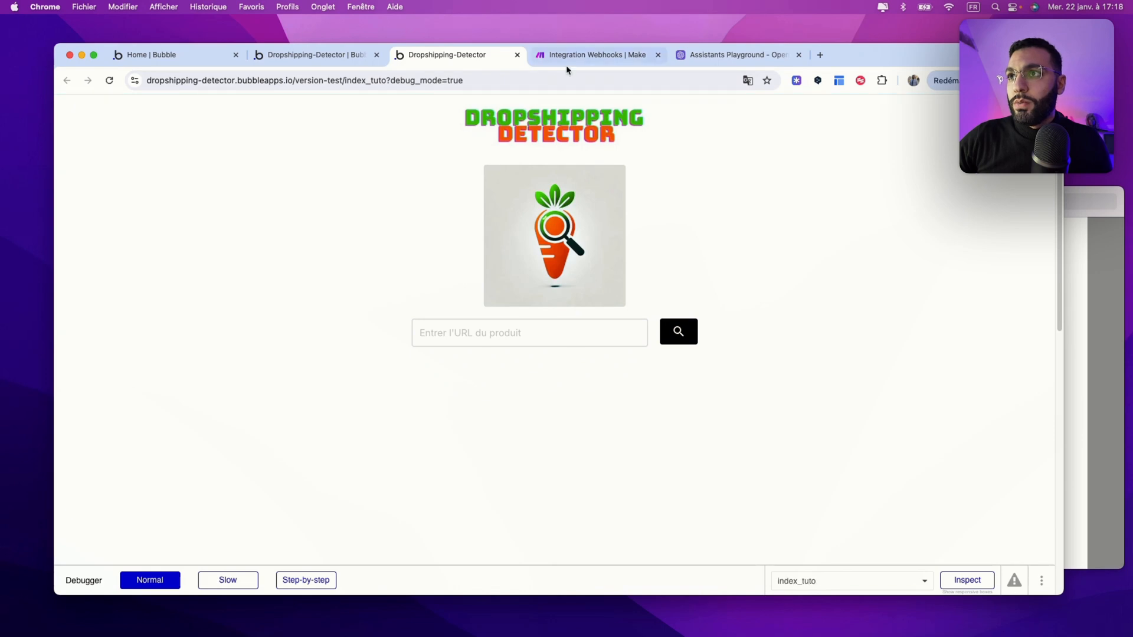
{"action": "left_click", "coordinate": [581, 56]}
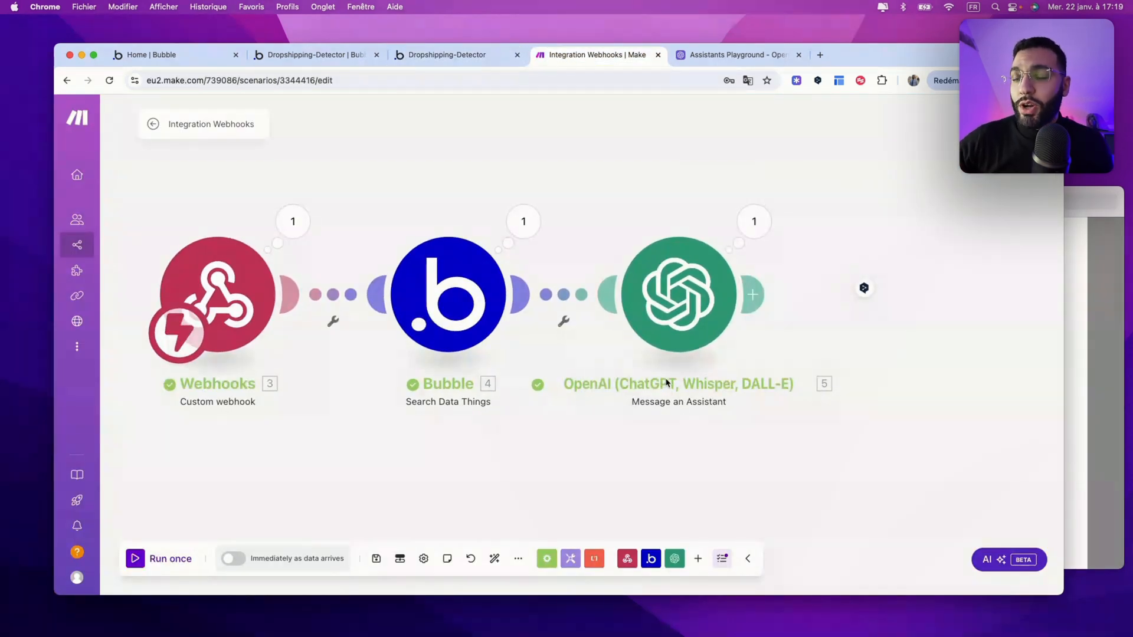
{"action": "left_click", "coordinate": [754, 221]}
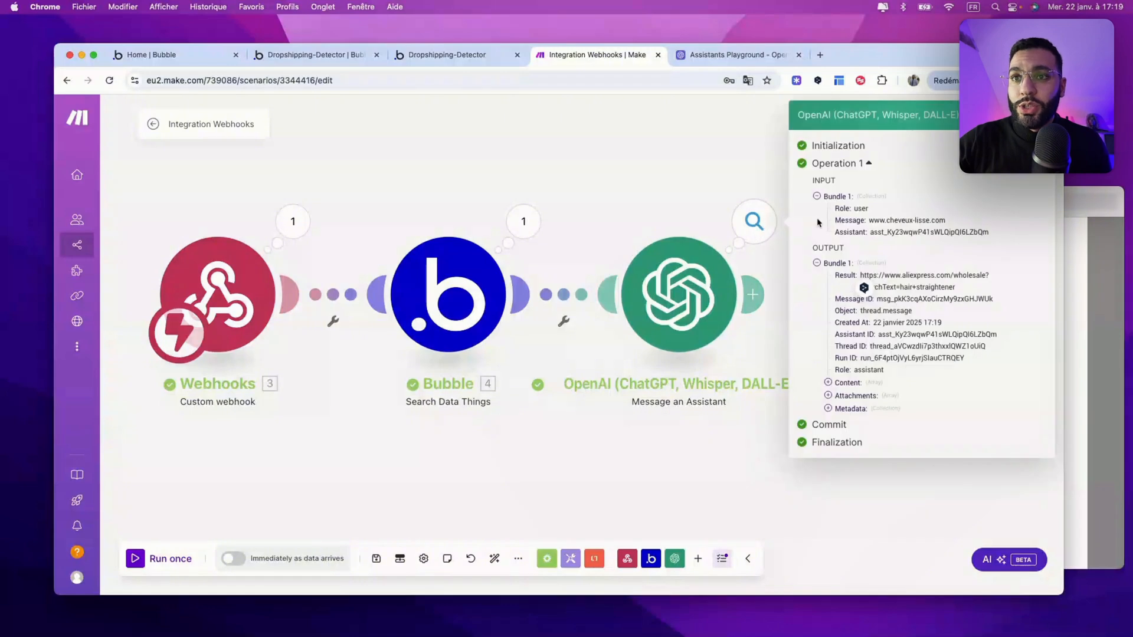
{"action": "left_click_drag", "start_coordinate": [832, 277], "coordinate": [956, 287]}
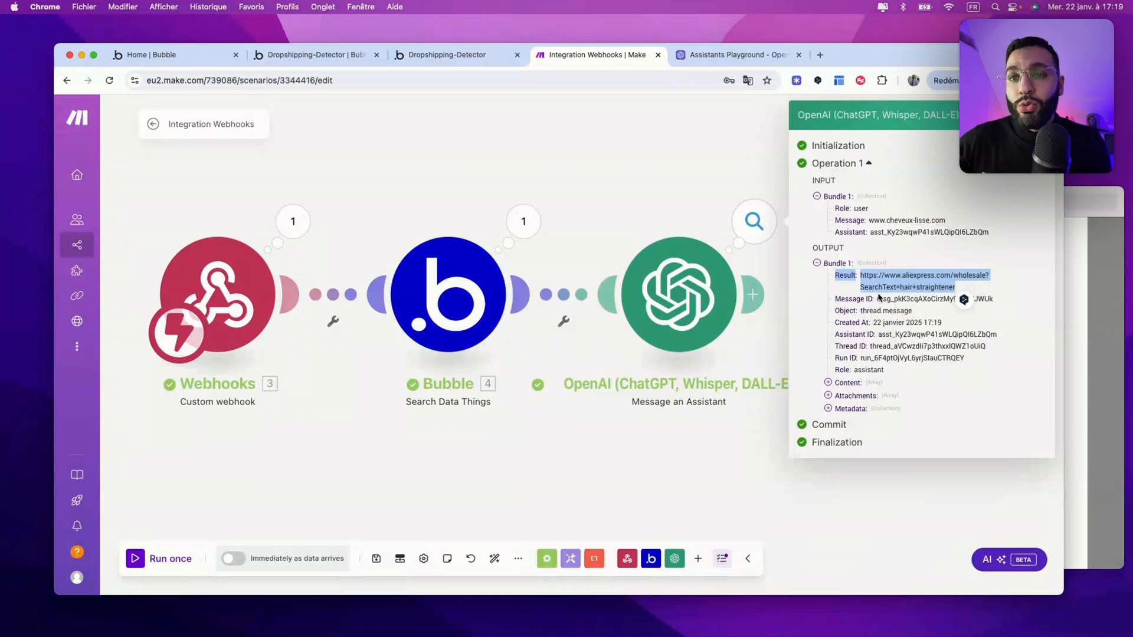
{"action": "left_click", "coordinate": [708, 382]}
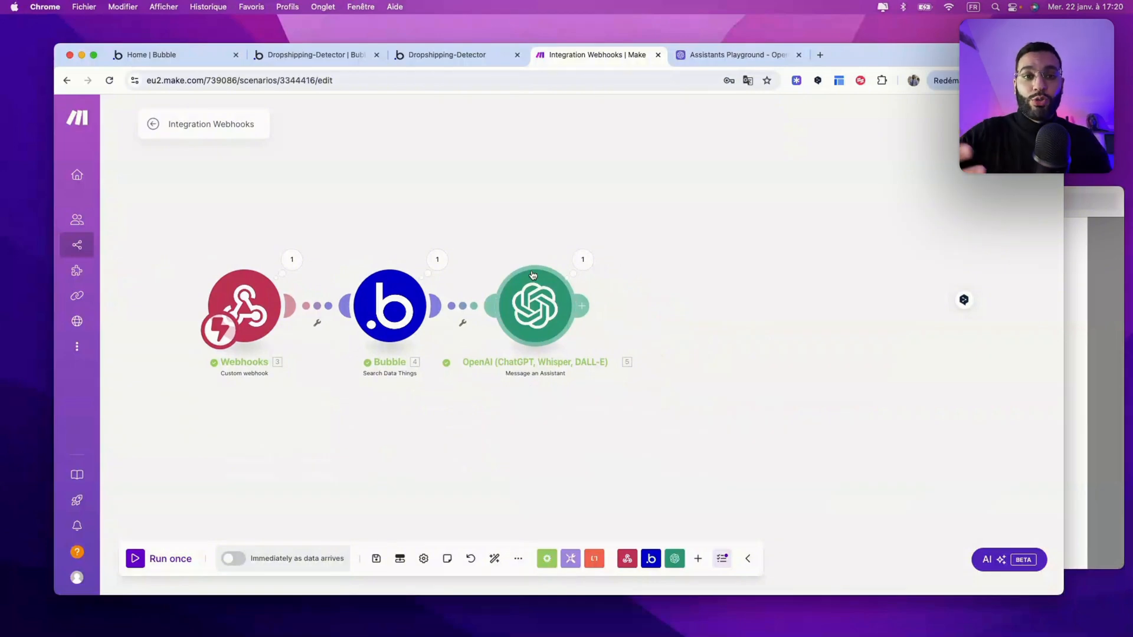
Step: Add a Bubble Create/Update a Data Thing module with Type Name LIEN
{"action": "left_click", "coordinate": [582, 305]}
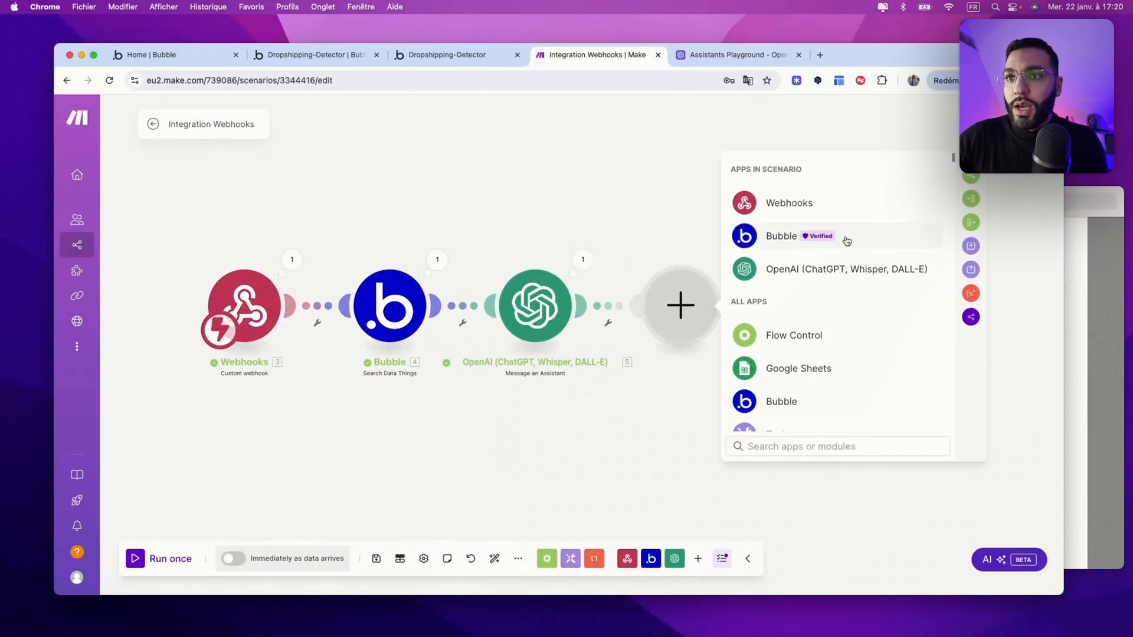
{"action": "left_click", "coordinate": [791, 237]}
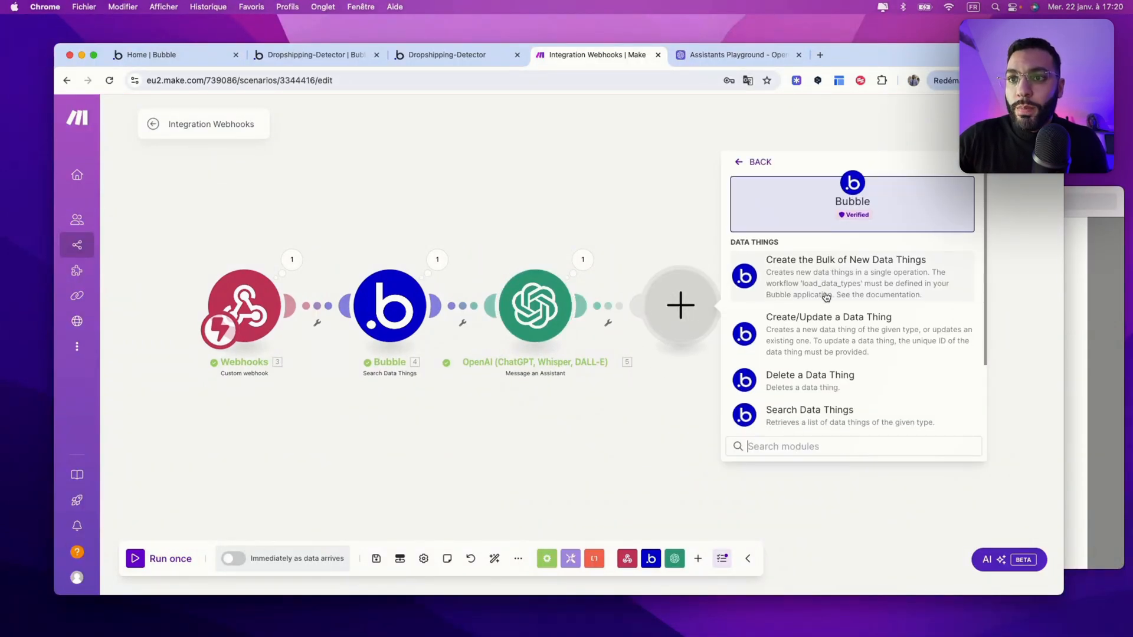
{"action": "left_click", "coordinate": [799, 329]}
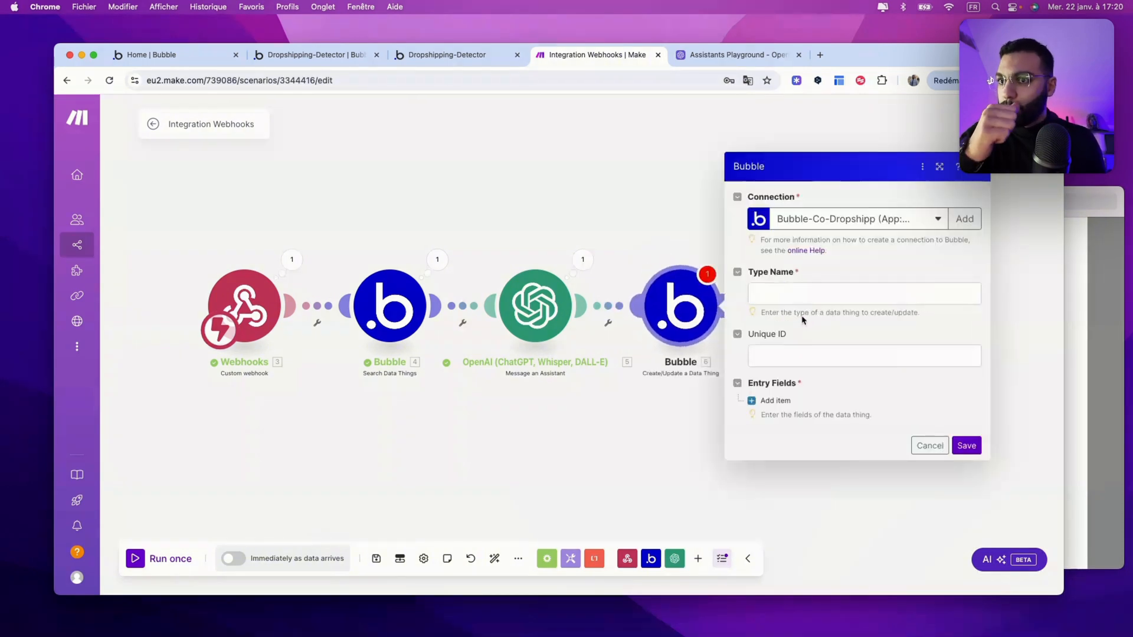
{"action": "left_click", "coordinate": [799, 298]}
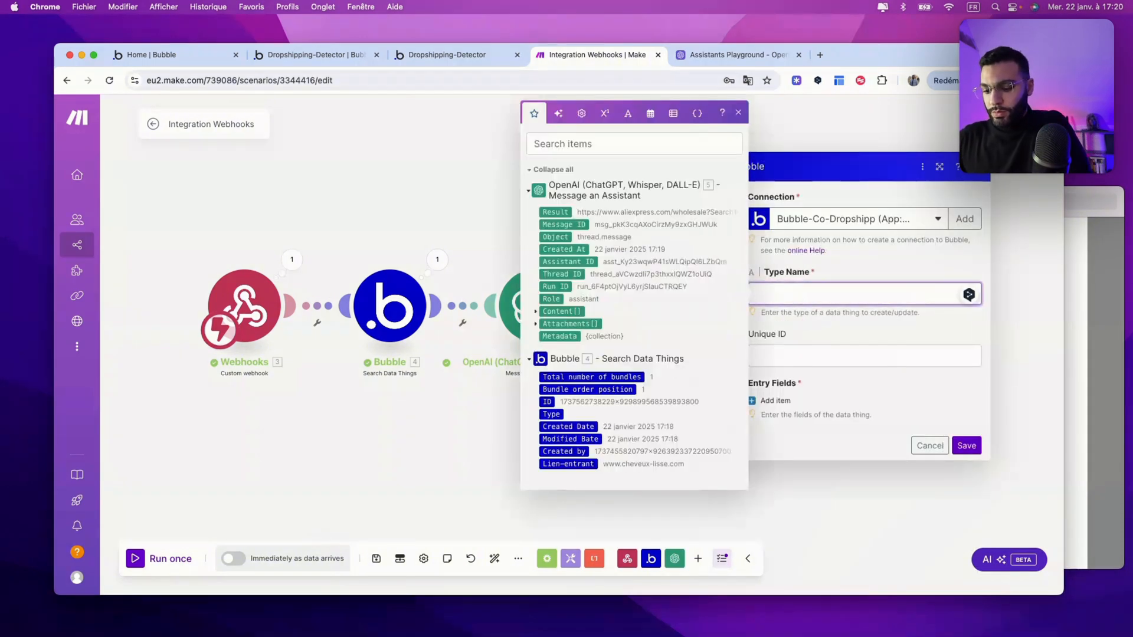
{"action": "type", "text": "LIEN"}
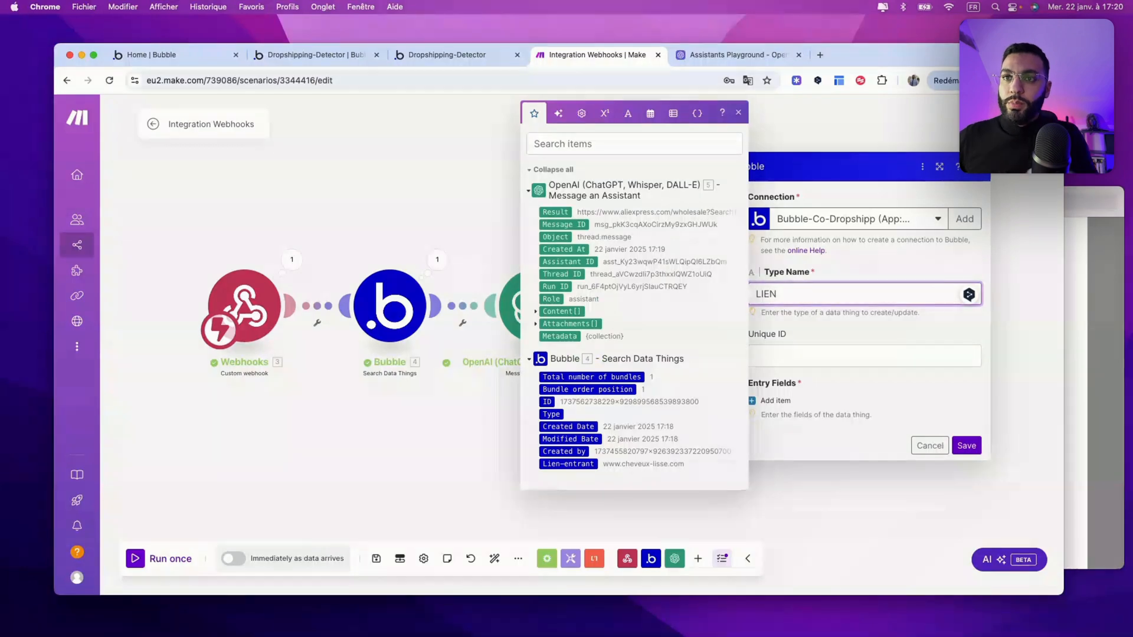
{"action": "left_click", "coordinate": [841, 335]}
Step: Add a Lien-sortant Text field mapped to OpenAI's 5. Result and save the module
{"action": "left_click", "coordinate": [761, 399]}
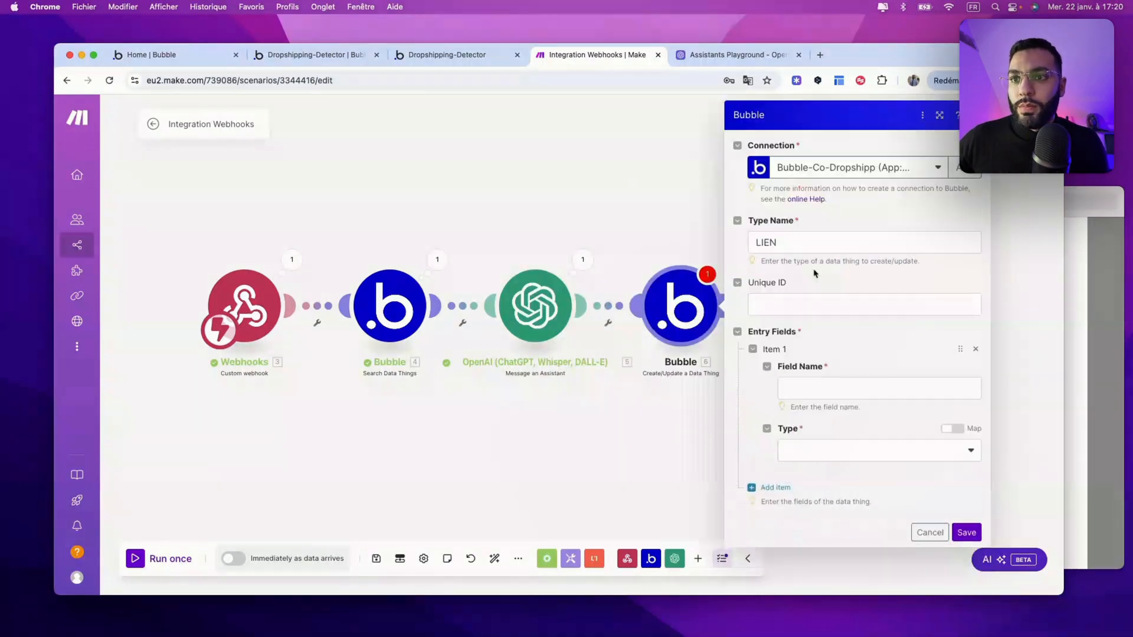
{"action": "left_click", "coordinate": [813, 387]}
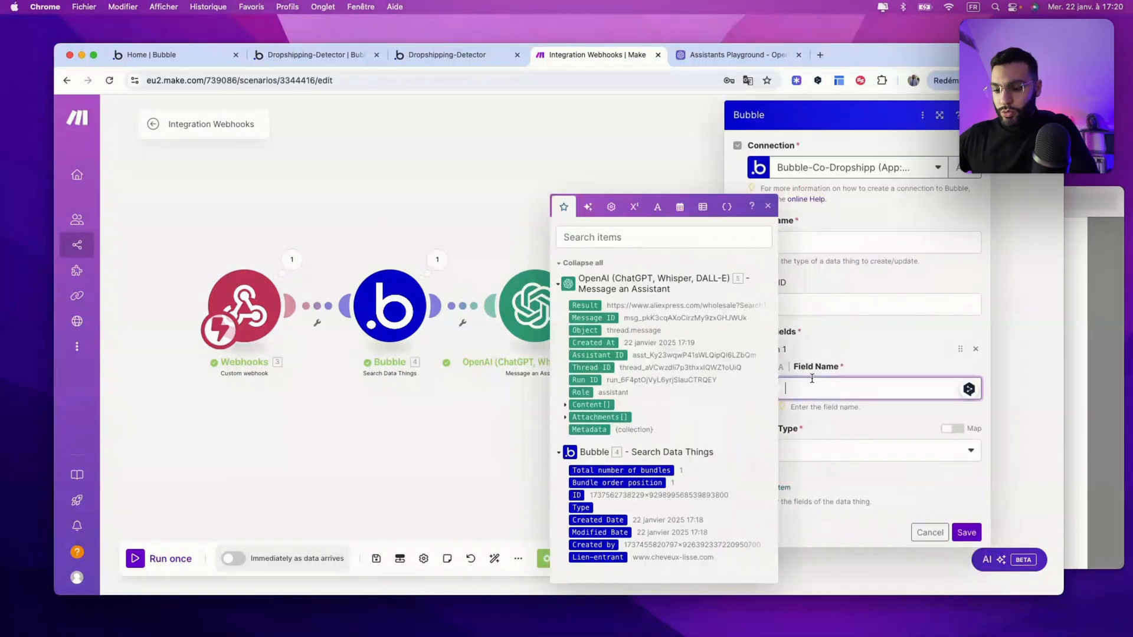
{"action": "type", "text": "Lien-sortant"}
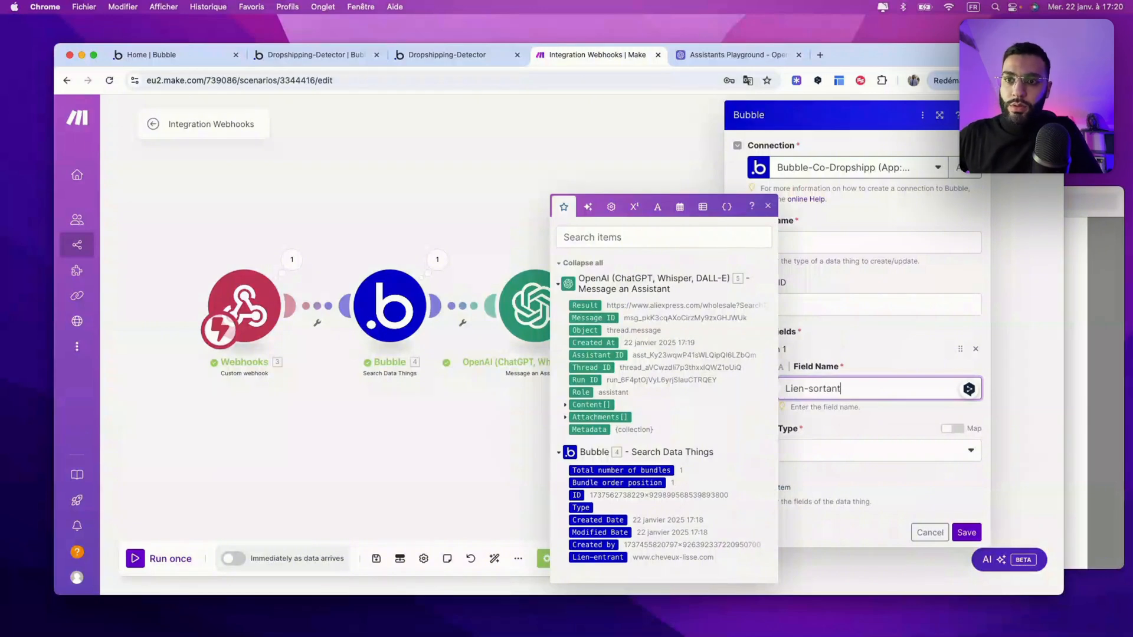
{"action": "left_click", "coordinate": [821, 448]}
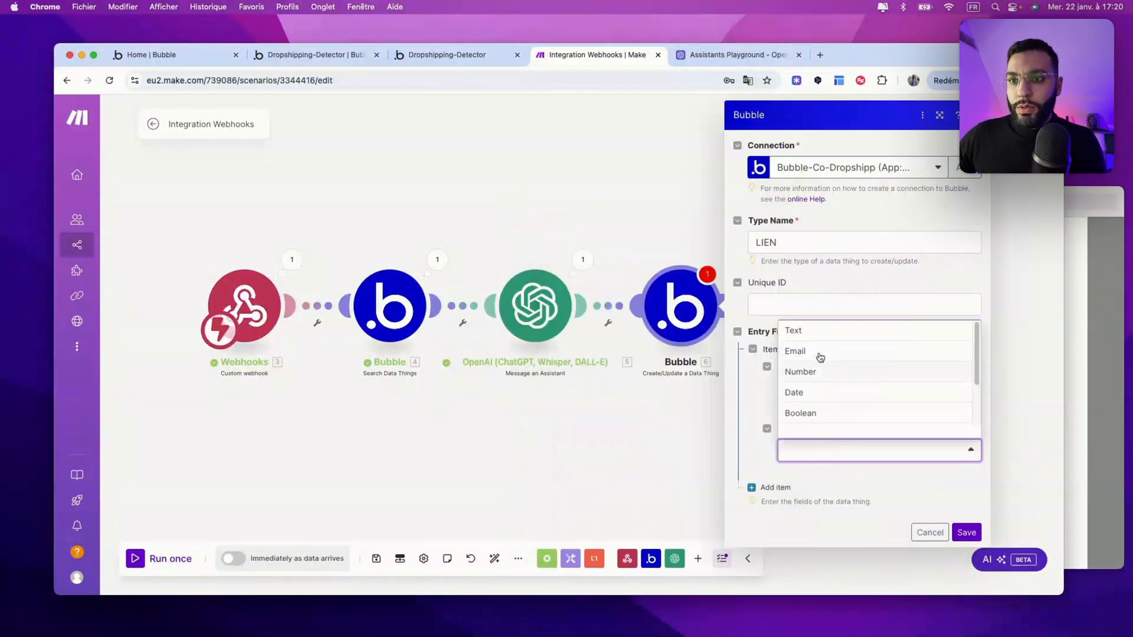
{"action": "left_click", "coordinate": [817, 329]}
{"action": "scroll", "coordinate": [844, 440], "scroll_direction": "down", "scroll_amount": 1}
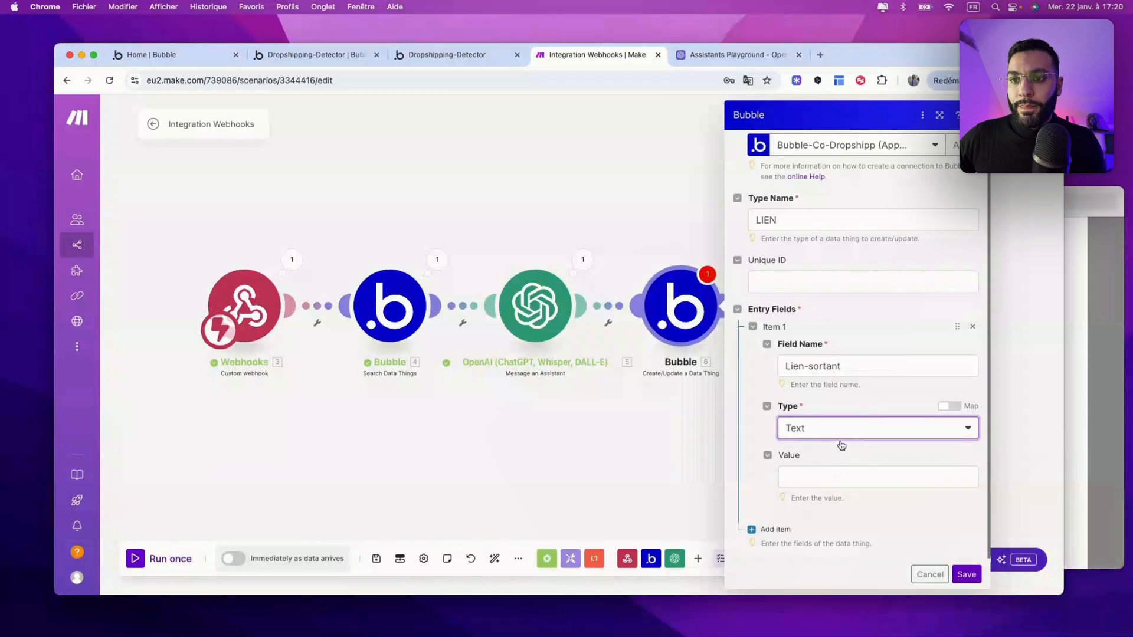
{"action": "left_click", "coordinate": [817, 477]}
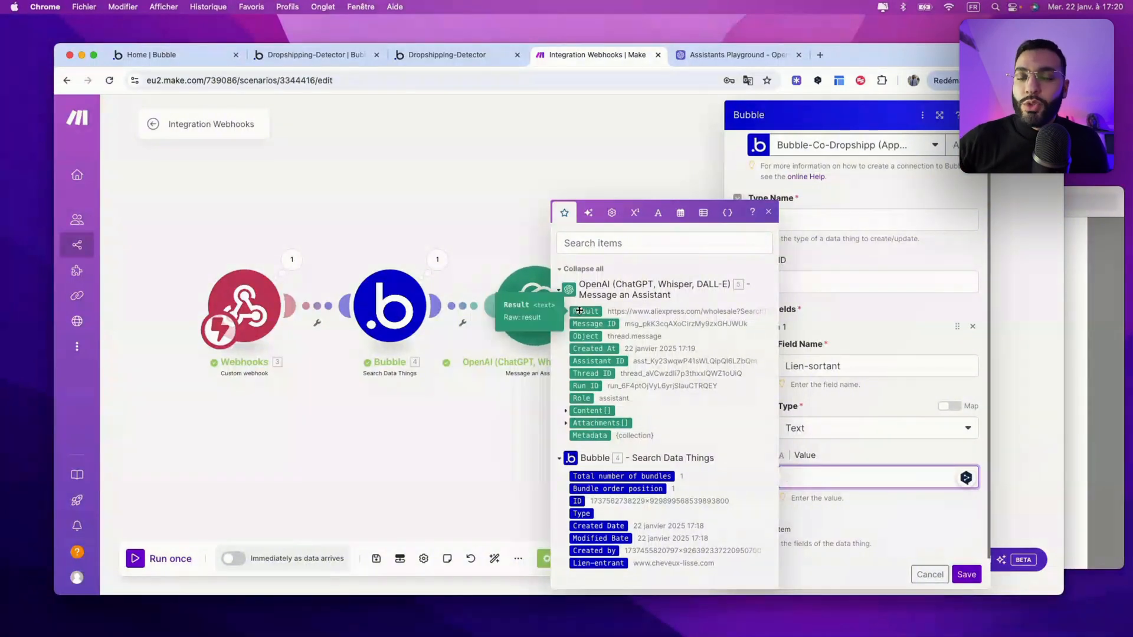
{"action": "left_click", "coordinate": [579, 310]}
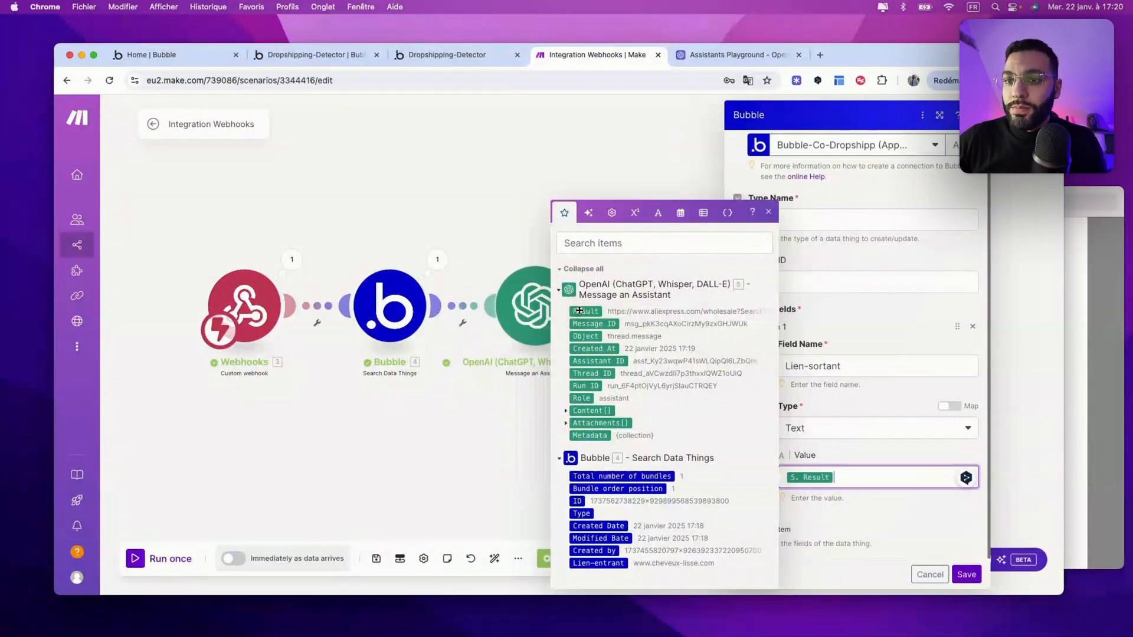
{"action": "left_click", "coordinate": [965, 575]}
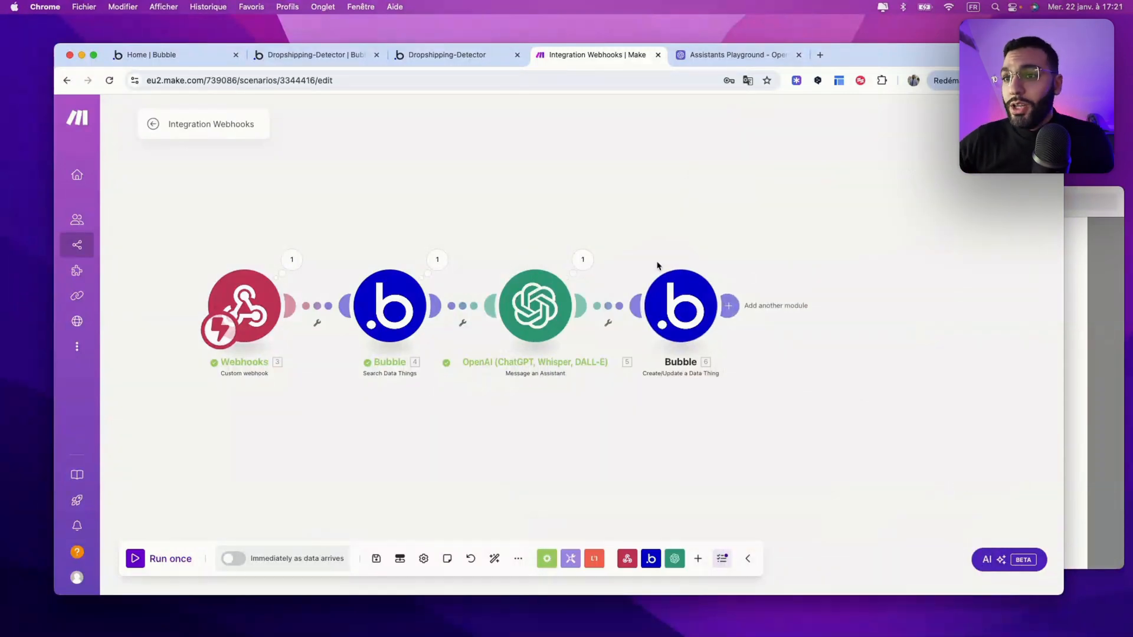
{"action": "left_click", "coordinate": [300, 56]}
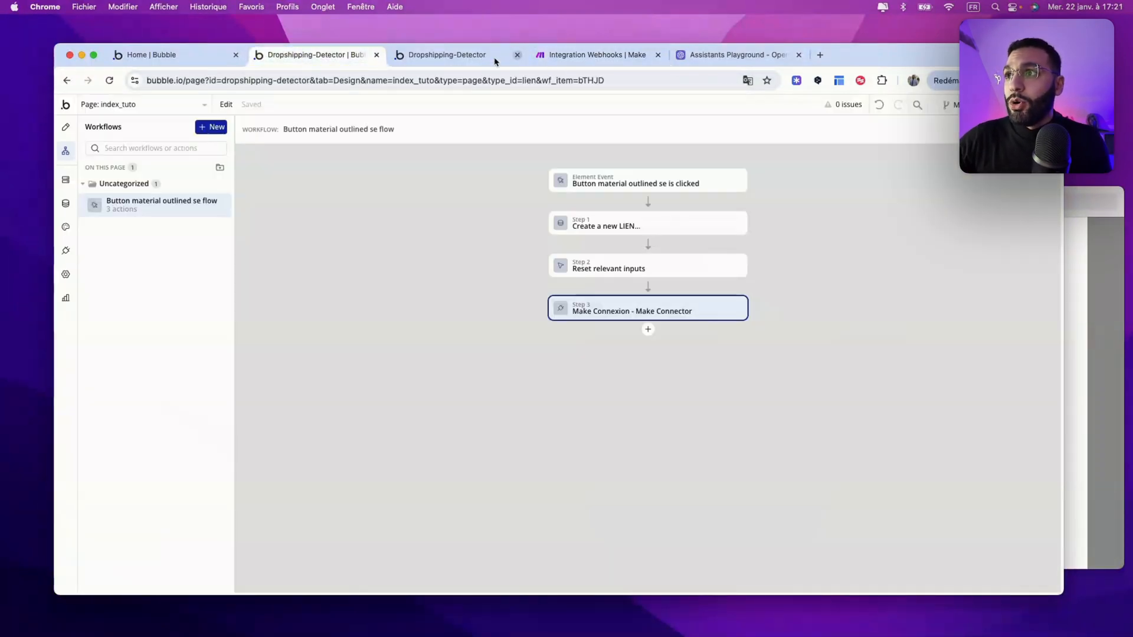
Step: Check the All LIENS records in App data, then run the Make scenario once
{"action": "left_click", "coordinate": [65, 204]}
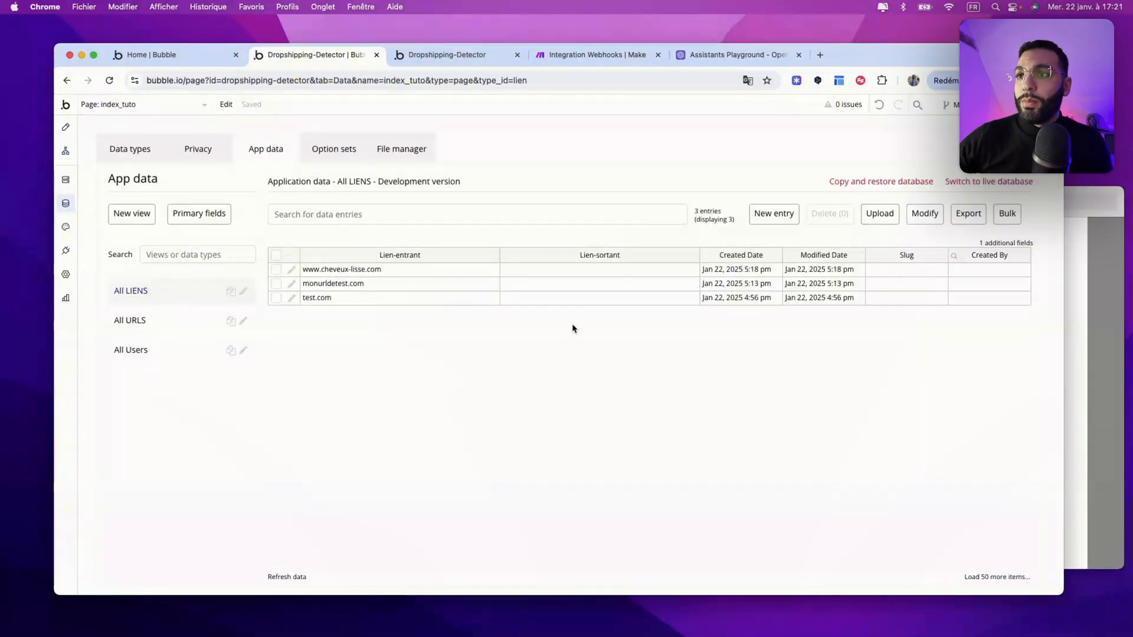
{"action": "left_click", "coordinate": [602, 55]}
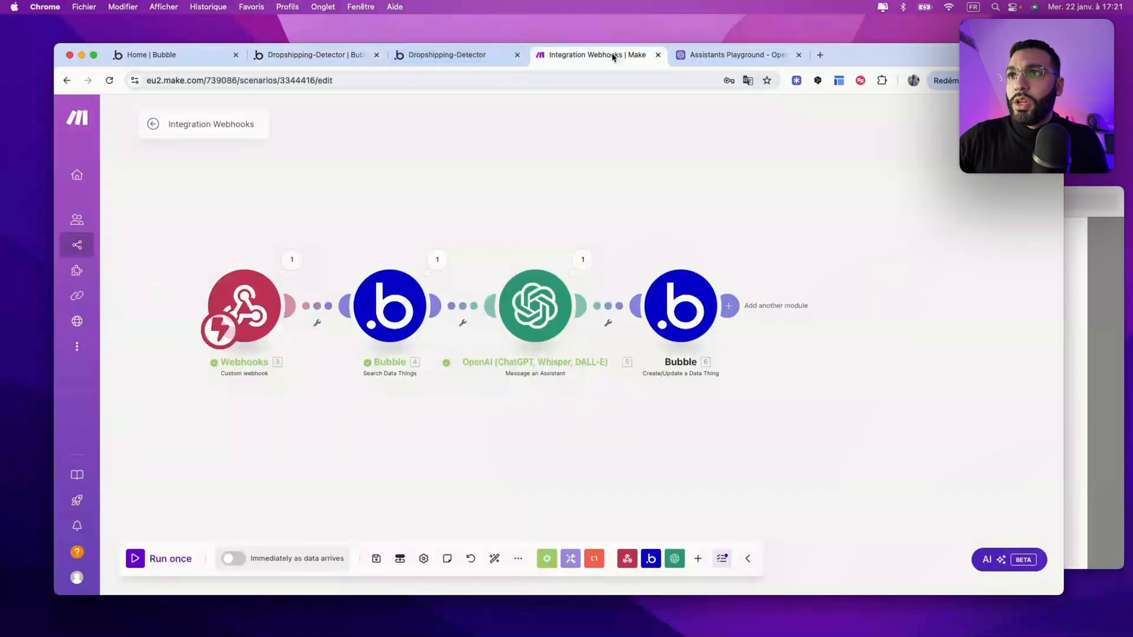
{"action": "left_click", "coordinate": [137, 559]}
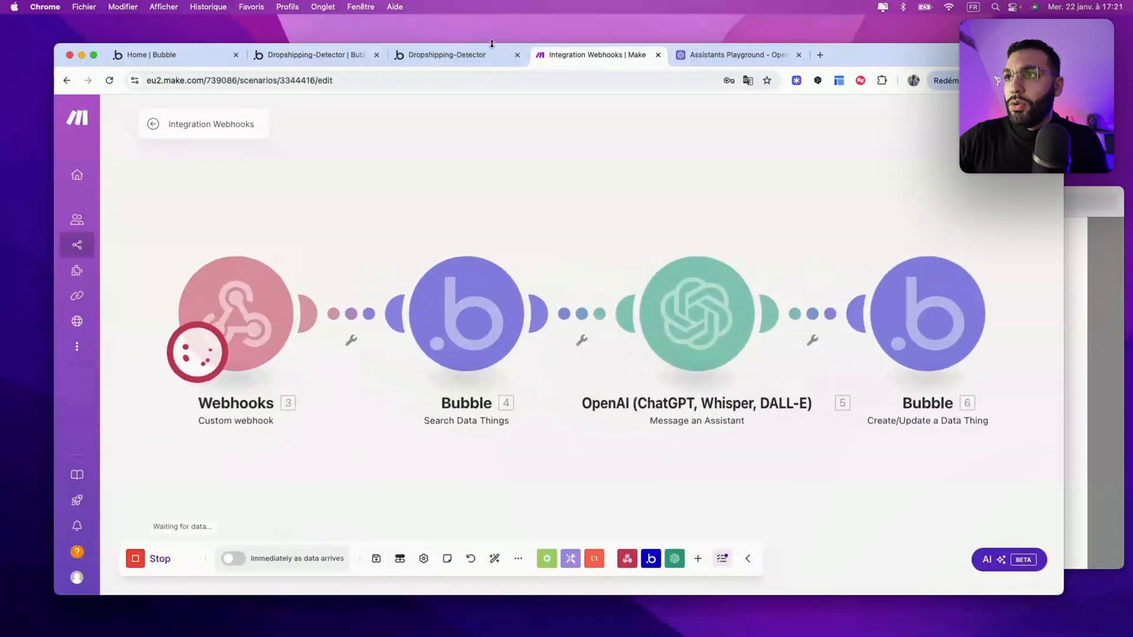
{"action": "left_click", "coordinate": [466, 55]}
{"action": "left_click", "coordinate": [438, 332]}
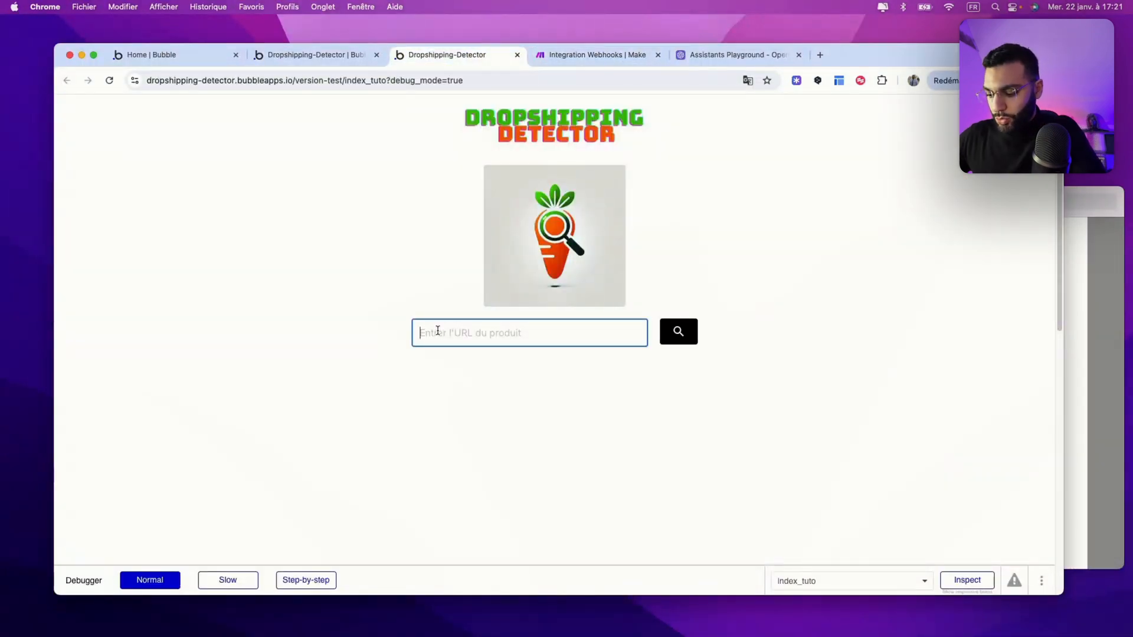
{"action": "type", "text": "www."}
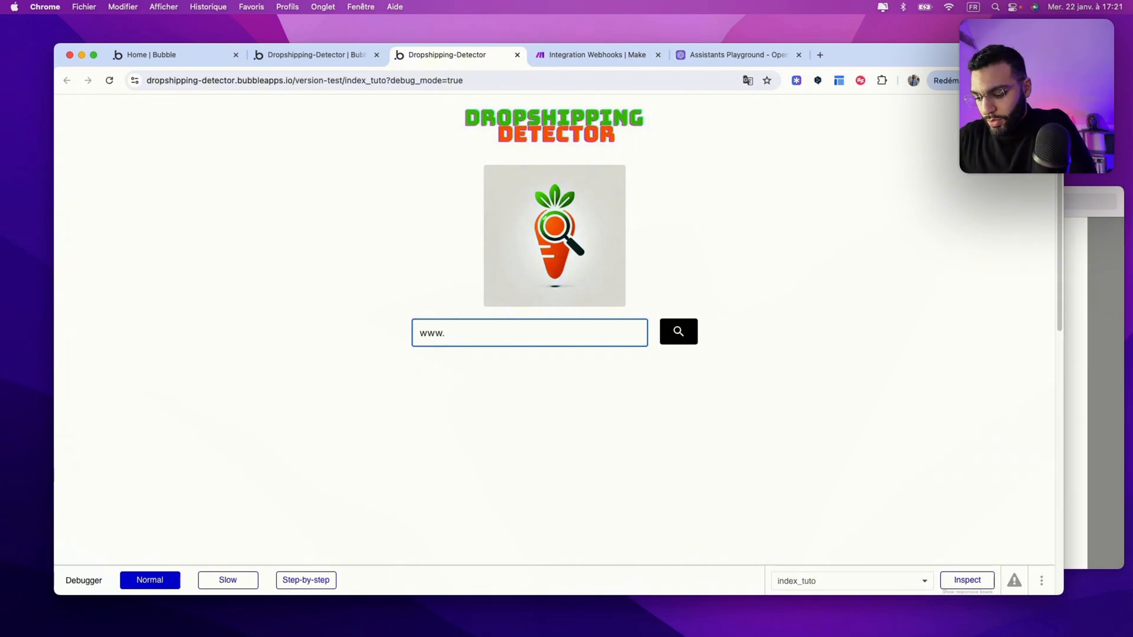
{"action": "type", "text": "chien.f"}
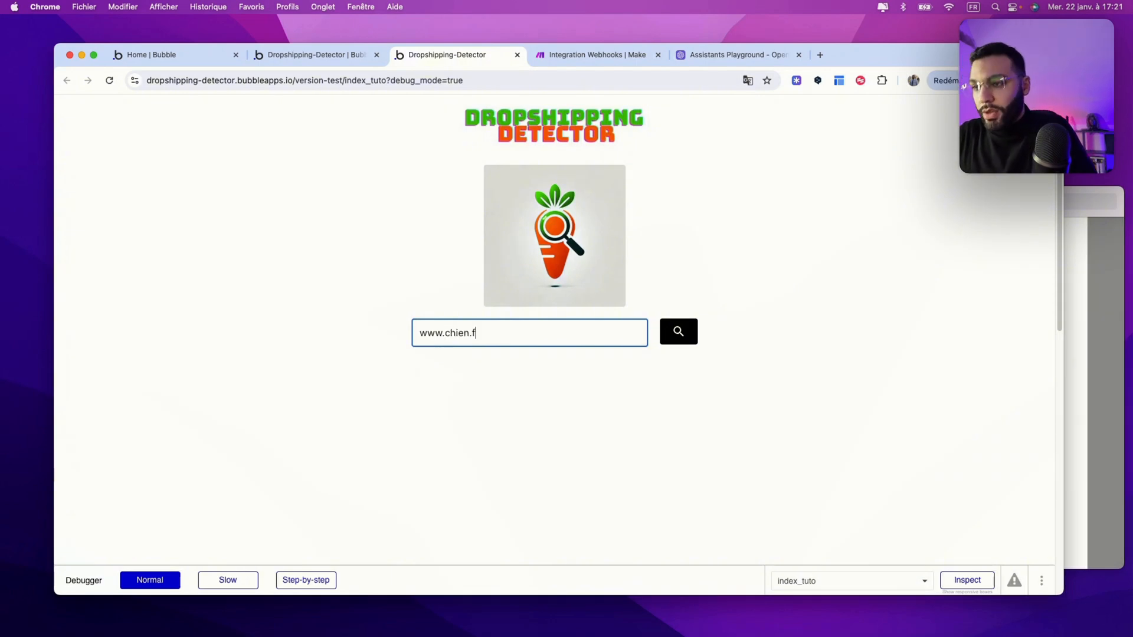
{"action": "type", "text": "r"}
{"action": "left_click", "coordinate": [677, 331]}
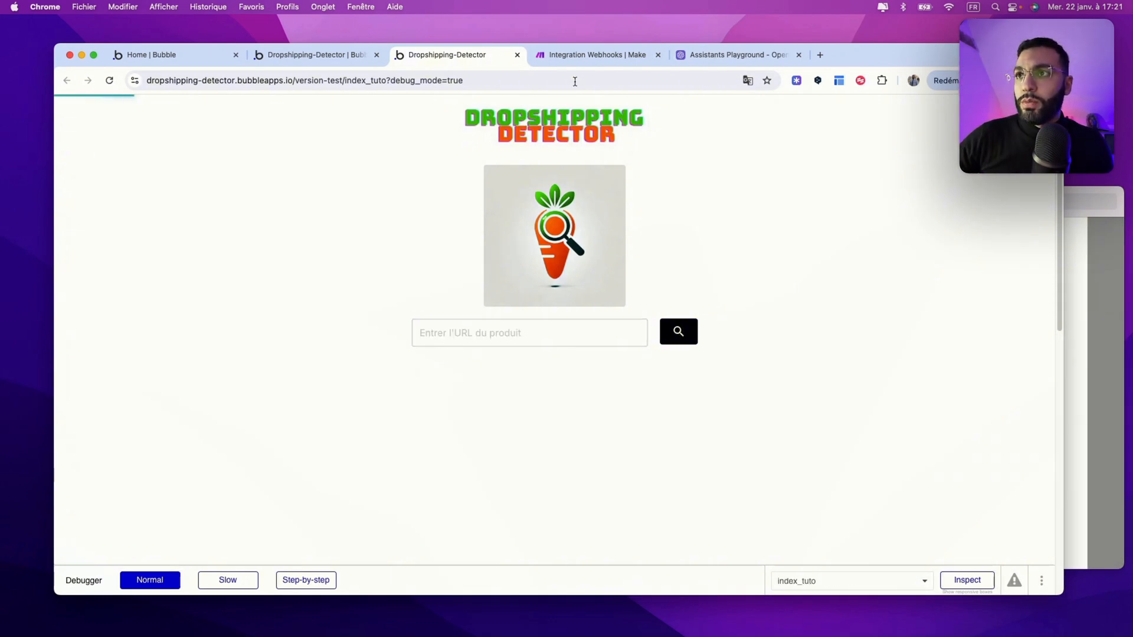
{"action": "left_click", "coordinate": [567, 54]}
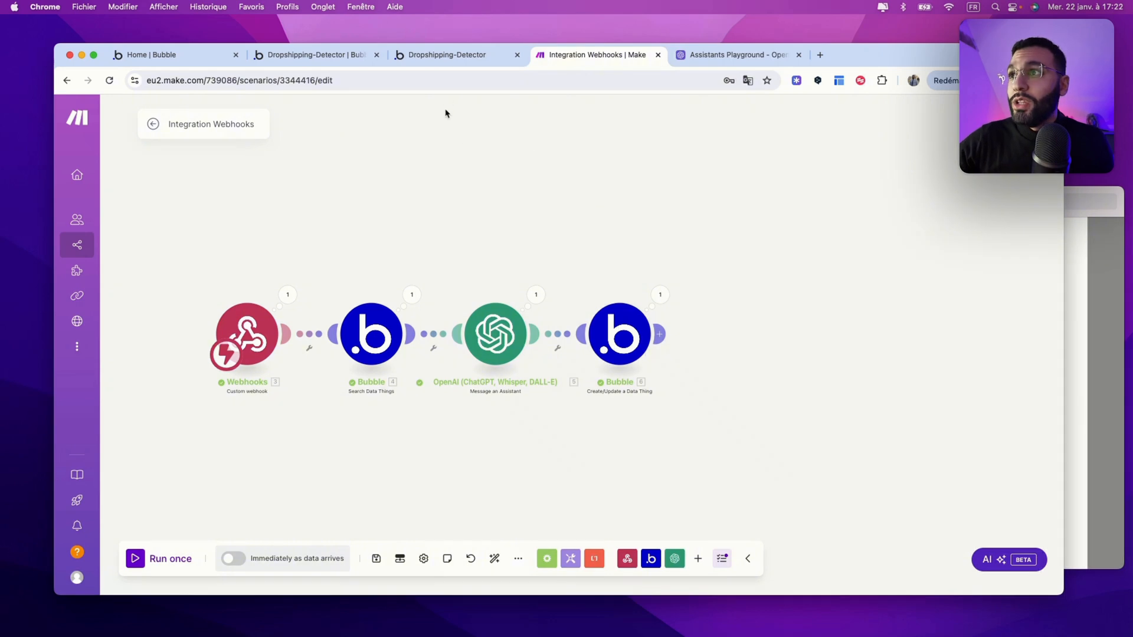
{"action": "left_click", "coordinate": [348, 61]}
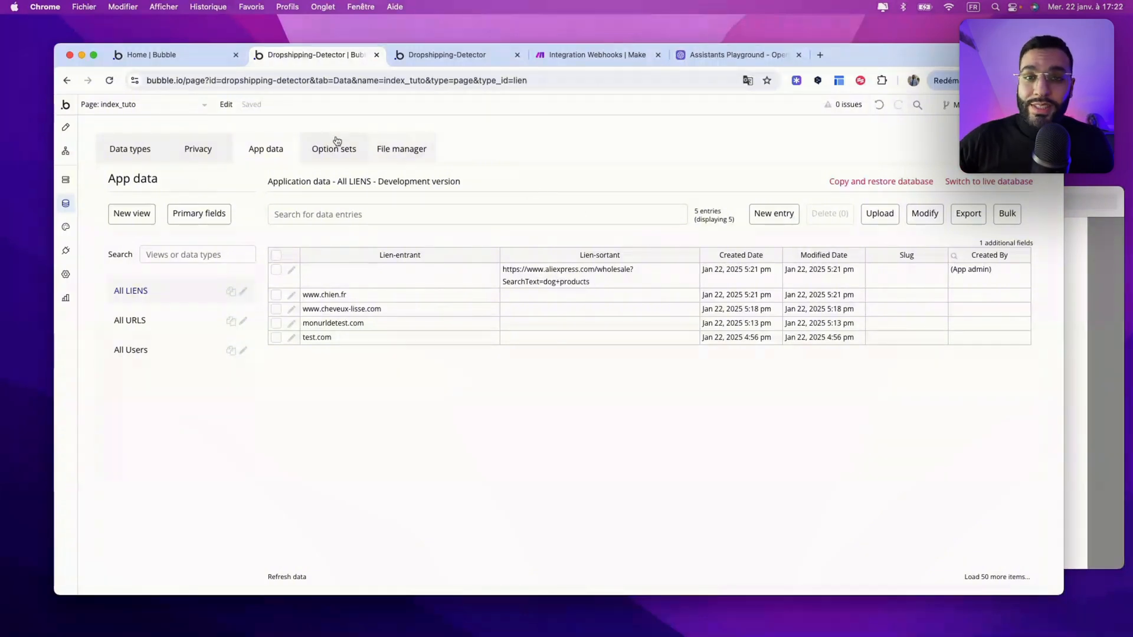
Step: Set HTML A's iframe src to the last LIENS entry's Lien-sortant and return to Make
{"action": "left_click", "coordinate": [66, 127]}
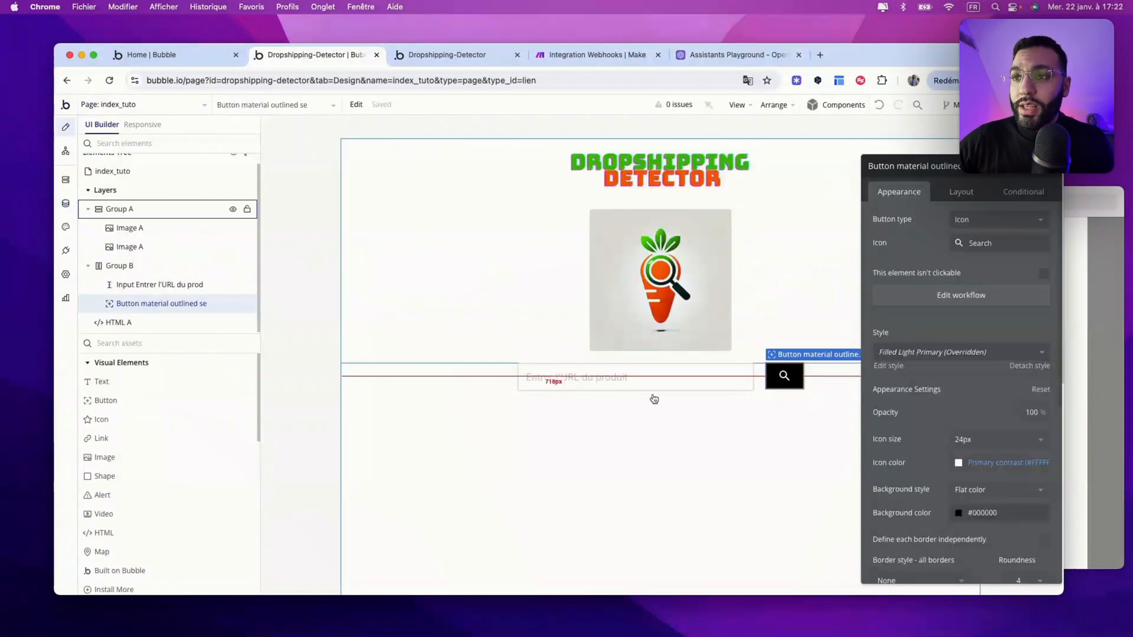
{"action": "scroll", "coordinate": [410, 435], "scroll_direction": "down", "scroll_amount": 3}
{"action": "left_click", "coordinate": [400, 402]}
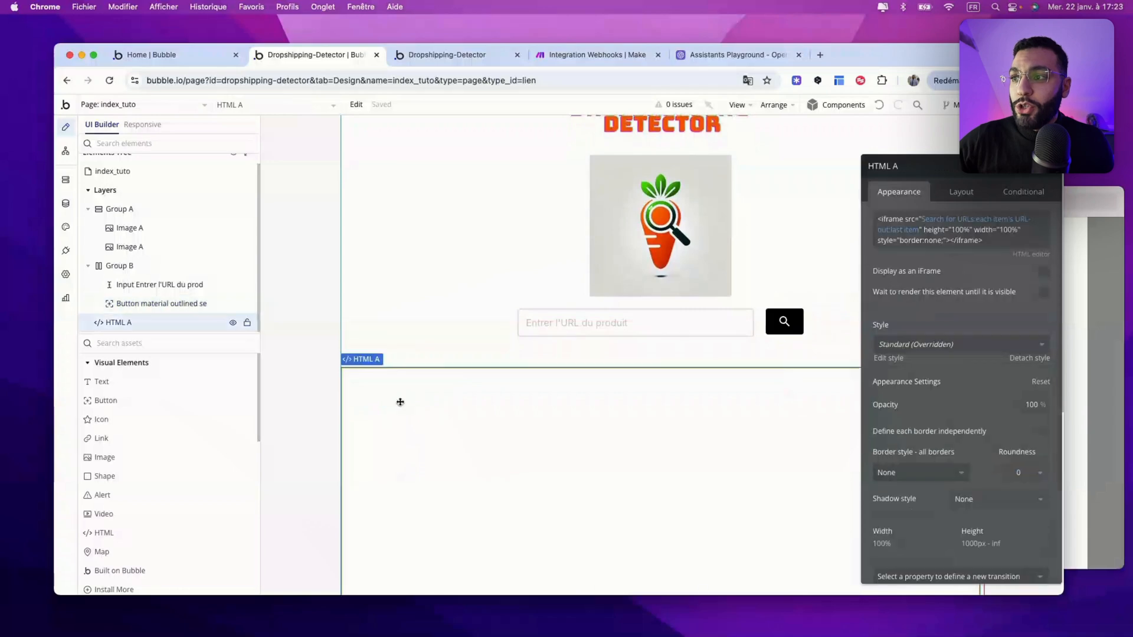
{"action": "scroll", "coordinate": [362, 316], "scroll_direction": "up", "scroll_amount": 3}
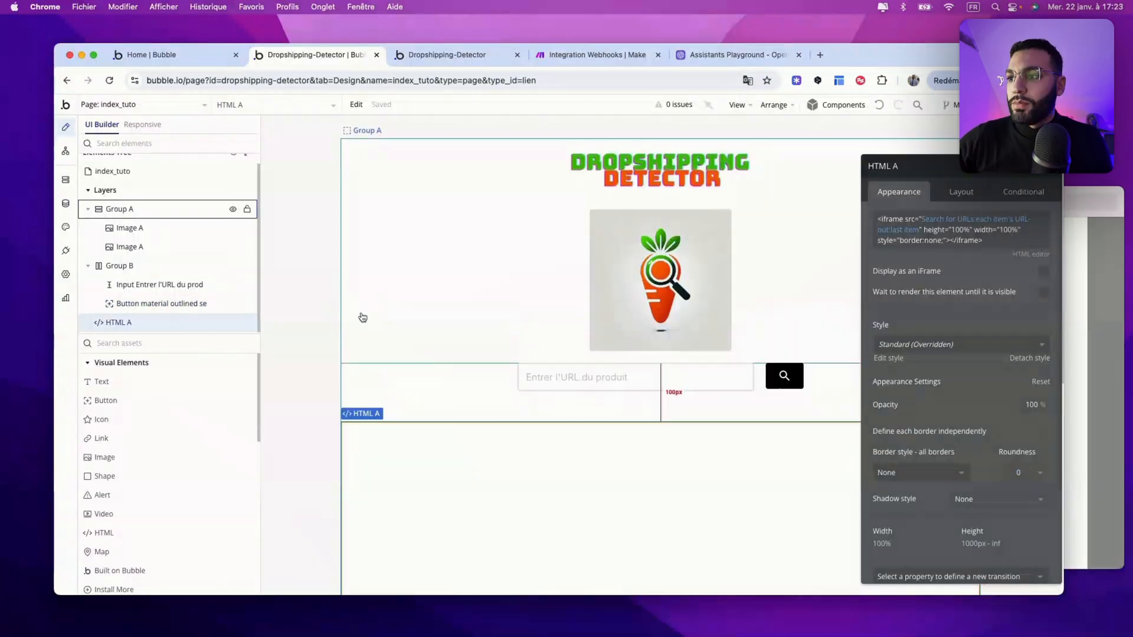
{"action": "scroll", "coordinate": [427, 424], "scroll_direction": "down", "scroll_amount": 3}
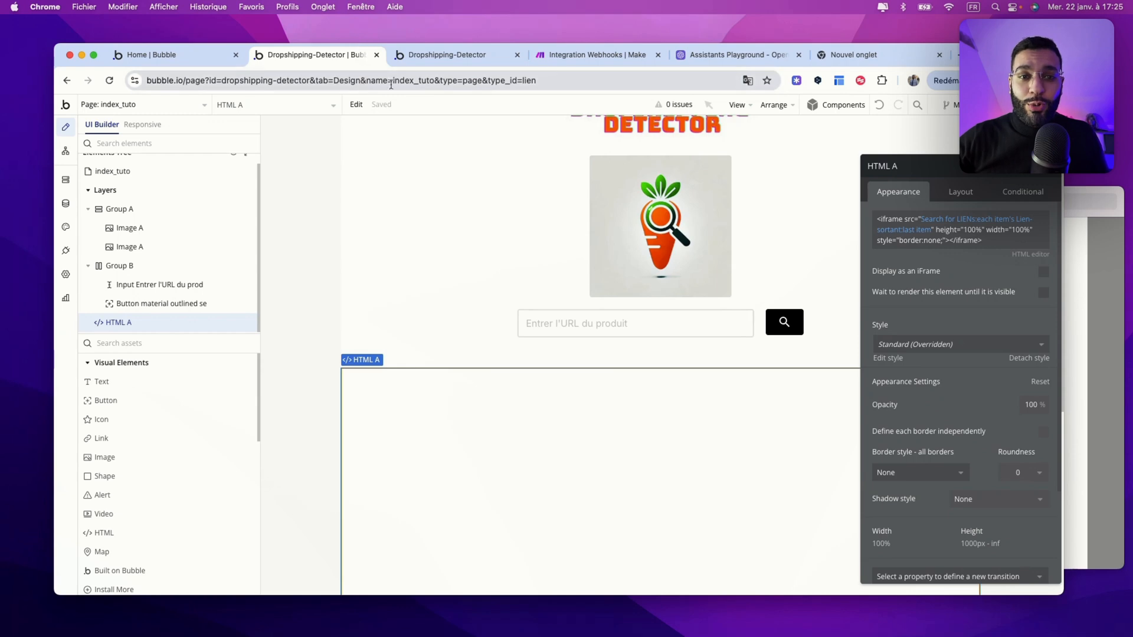
{"action": "left_click", "coordinate": [536, 55]}
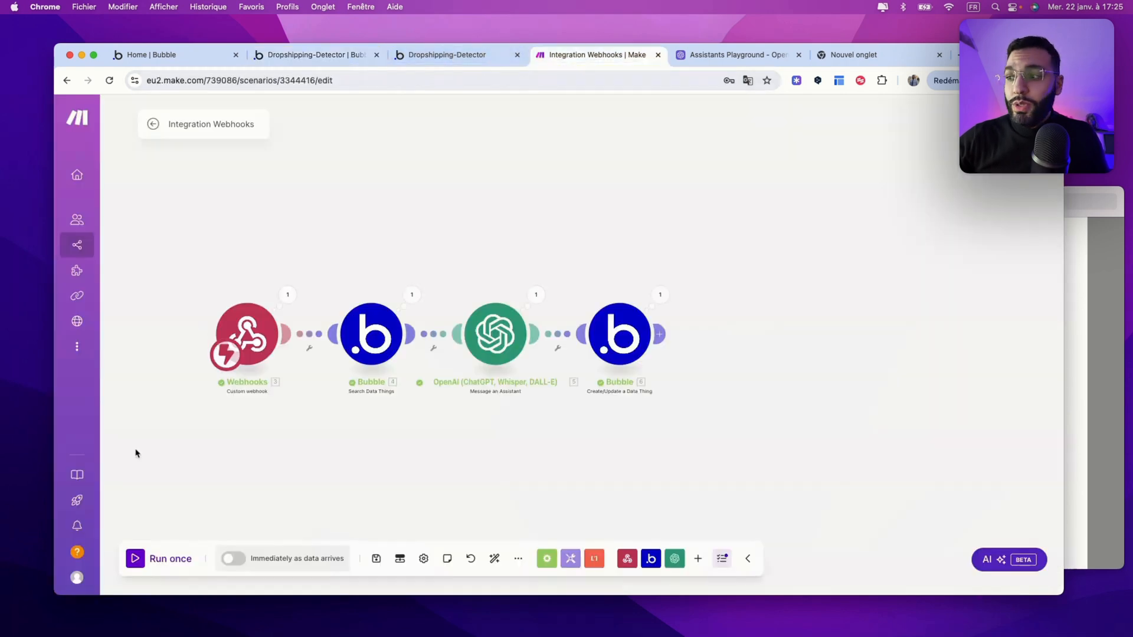
Step: Paste the anti-migraine gel cap product URL into the detector, submit it, and watch the Make run
{"action": "left_click", "coordinate": [465, 62]}
{"action": "left_click", "coordinate": [436, 334]}
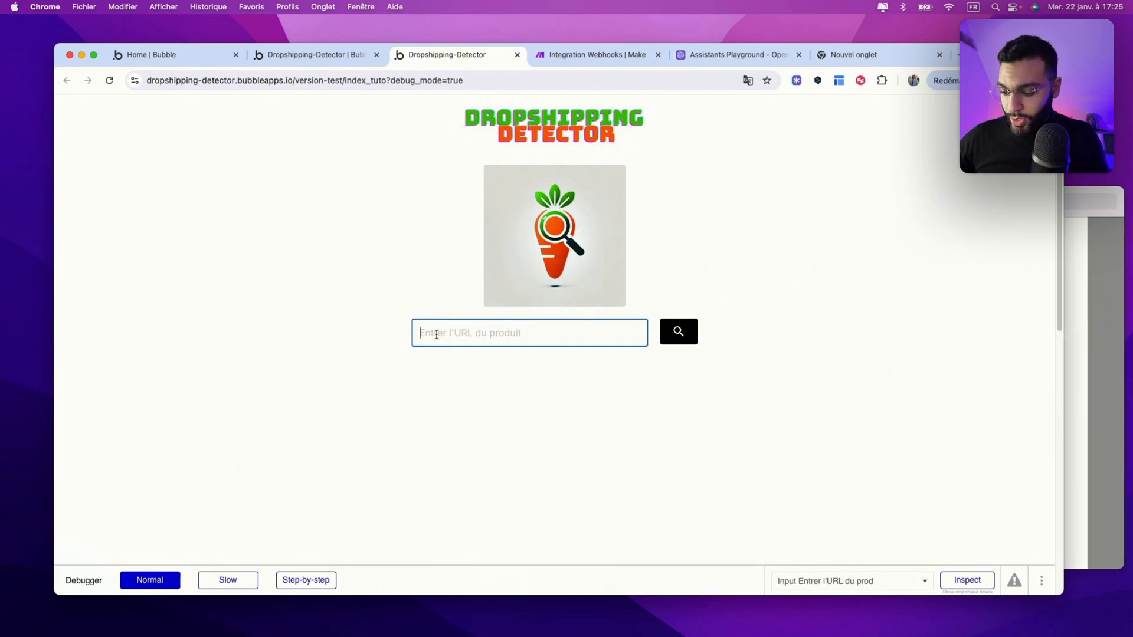
{"action": "key", "text": "super+v"}
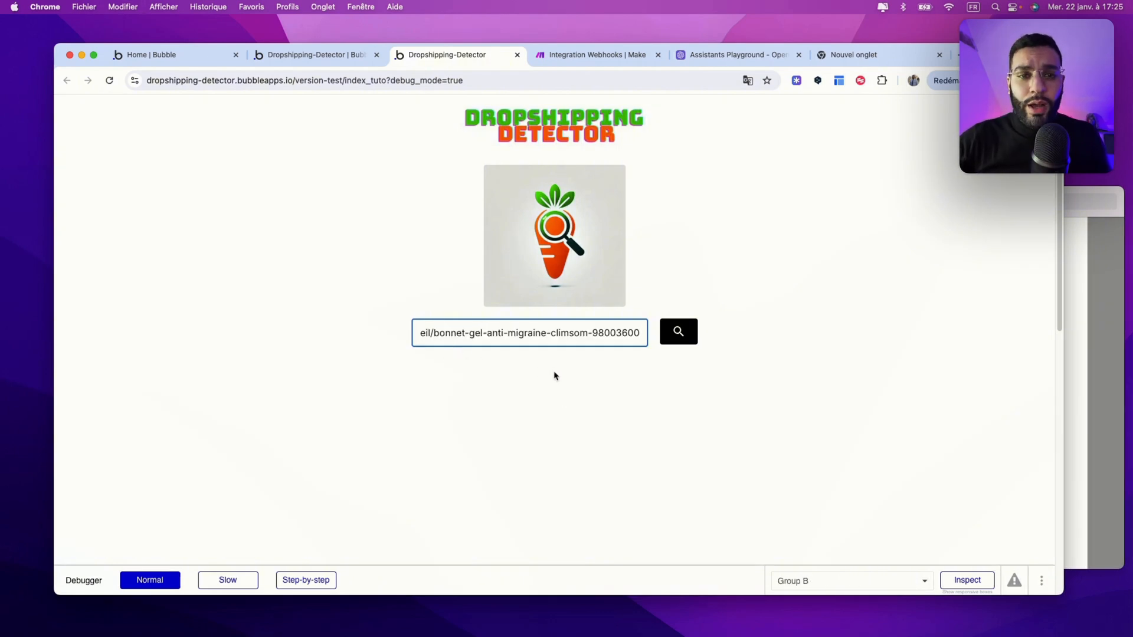
{"action": "left_click", "coordinate": [684, 335]}
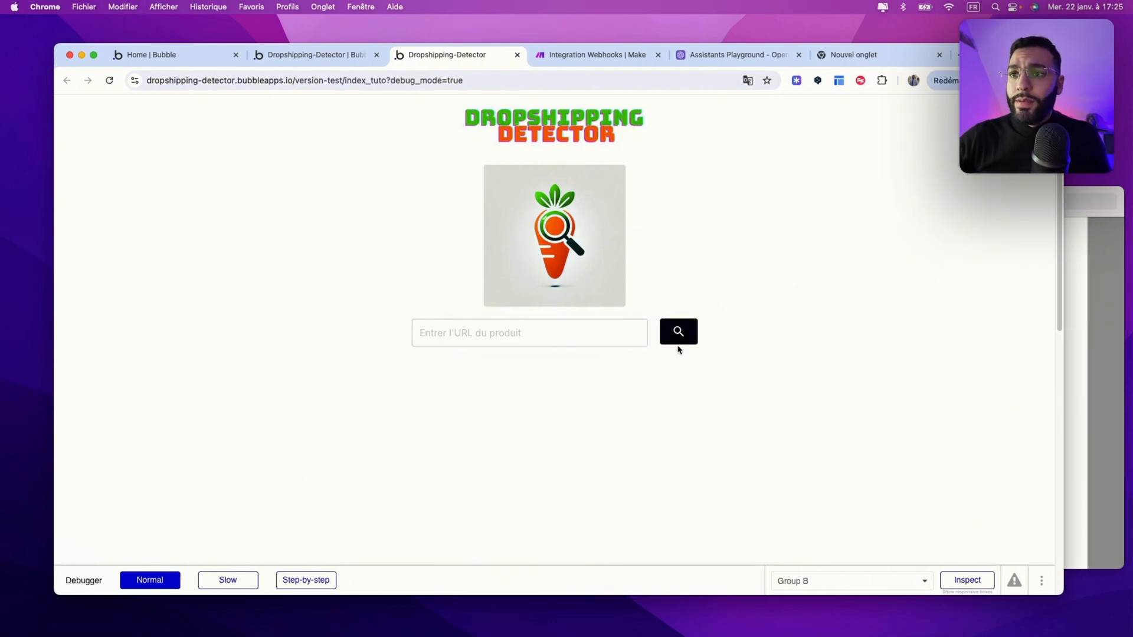
{"action": "left_click", "coordinate": [591, 55]}
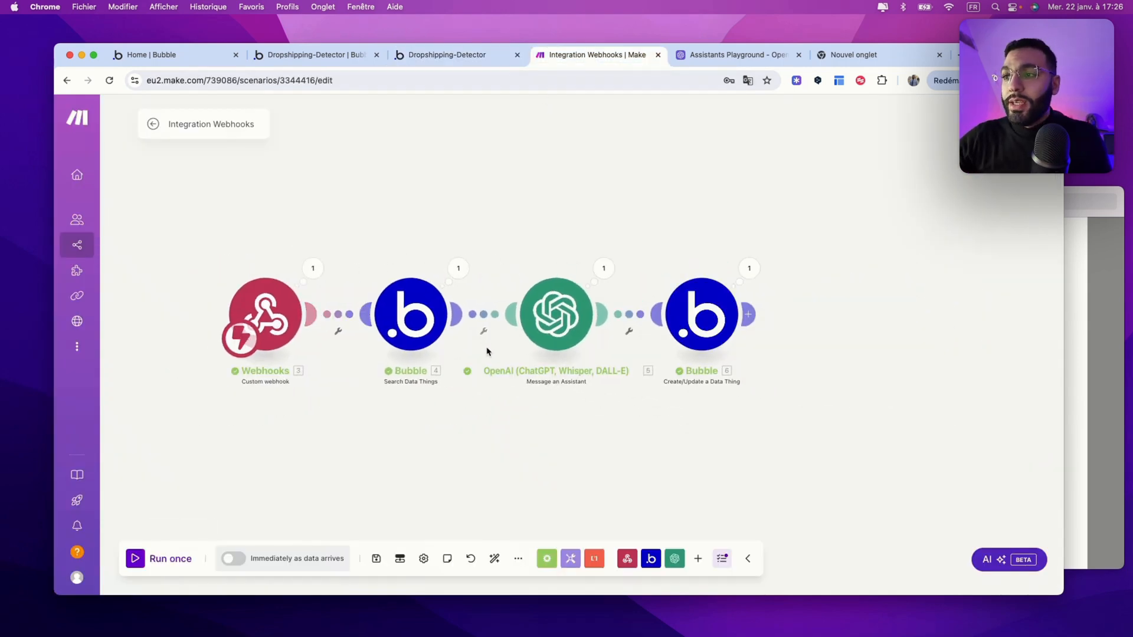
Step: Scroll through the matching AliExpress search results embedded in the detector's iframe
{"action": "left_click", "coordinate": [470, 53]}
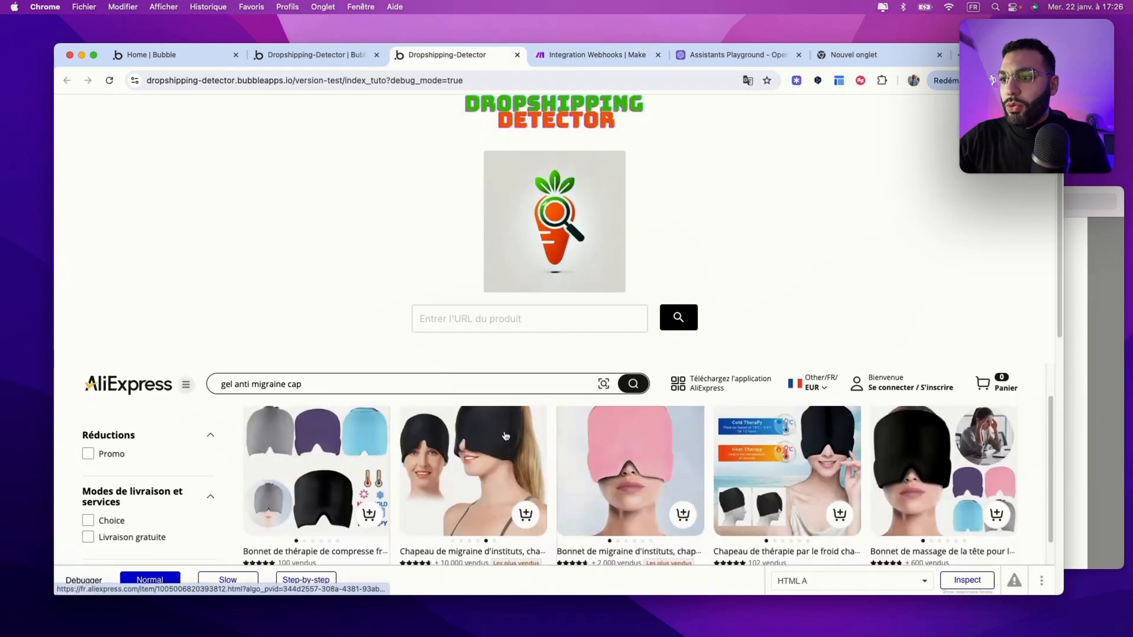
{"action": "scroll", "coordinate": [506, 435], "scroll_direction": "down", "scroll_amount": 5}
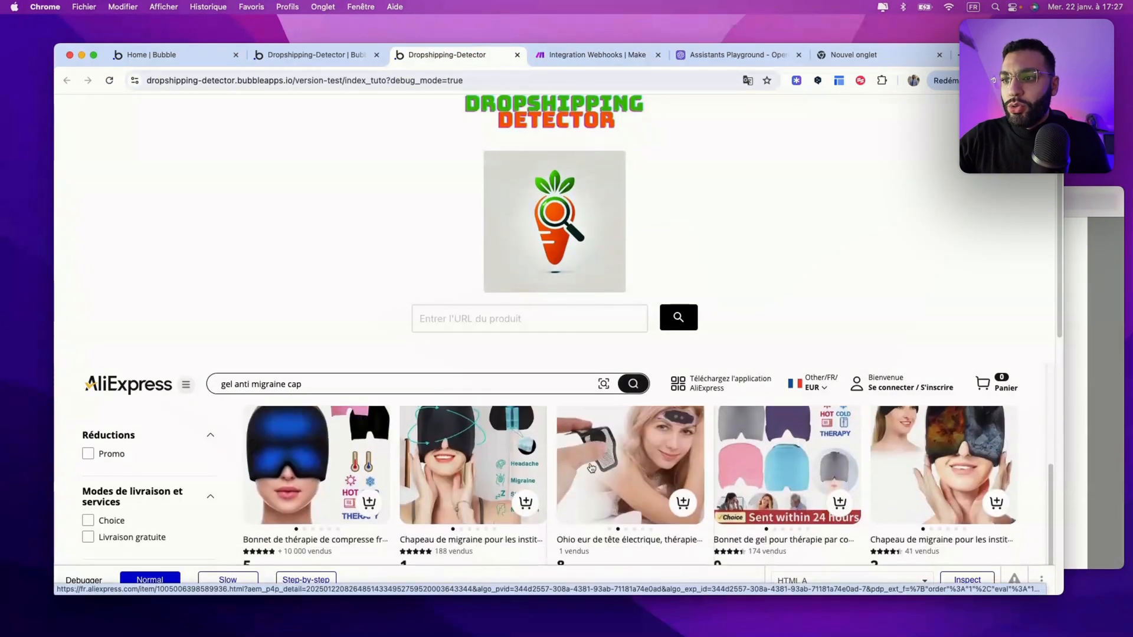
{"action": "scroll", "coordinate": [591, 467], "scroll_direction": "down", "scroll_amount": 5}
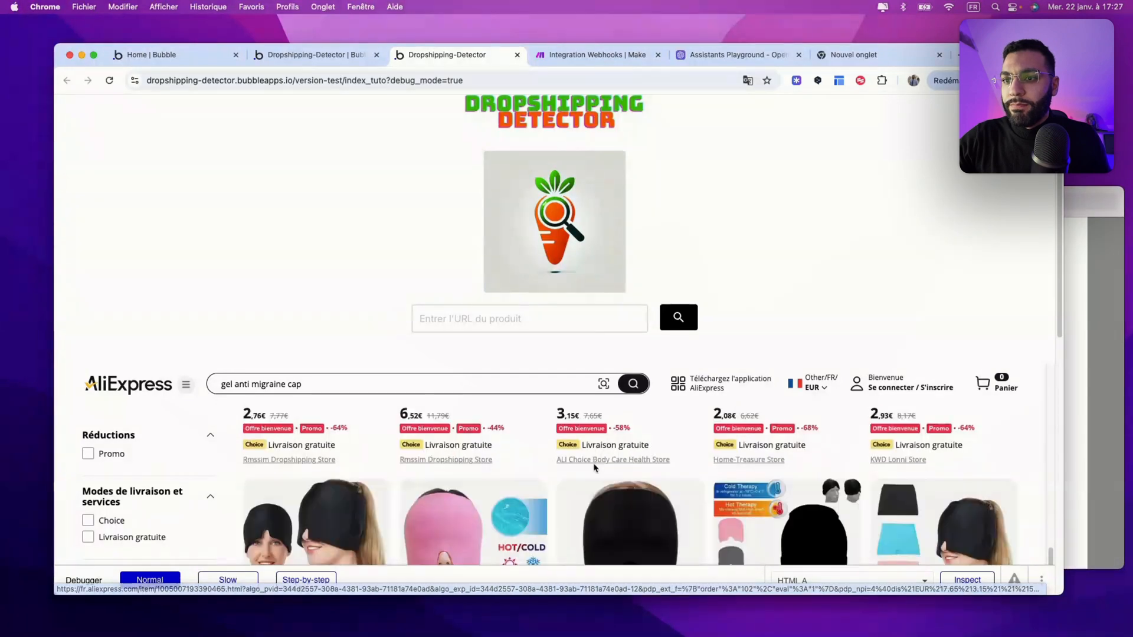
{"action": "scroll", "coordinate": [594, 468], "scroll_direction": "down", "scroll_amount": 2}
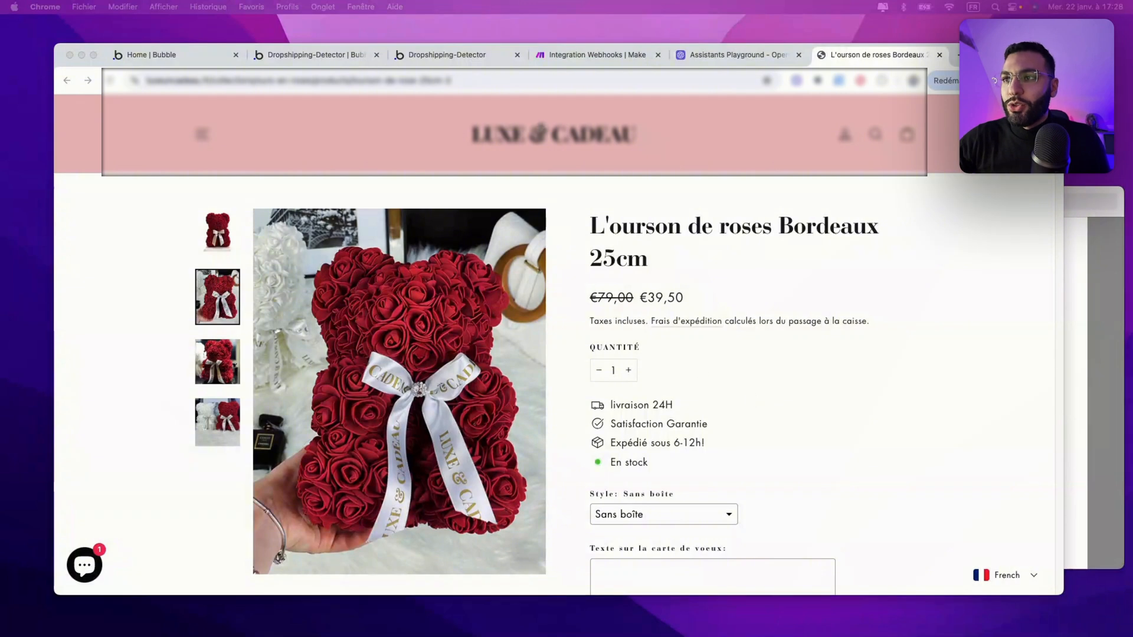
Step: Copy the rose bear page URL, set Make to Run once, and submit that URL in the detector
{"action": "left_click", "coordinate": [511, 82]}
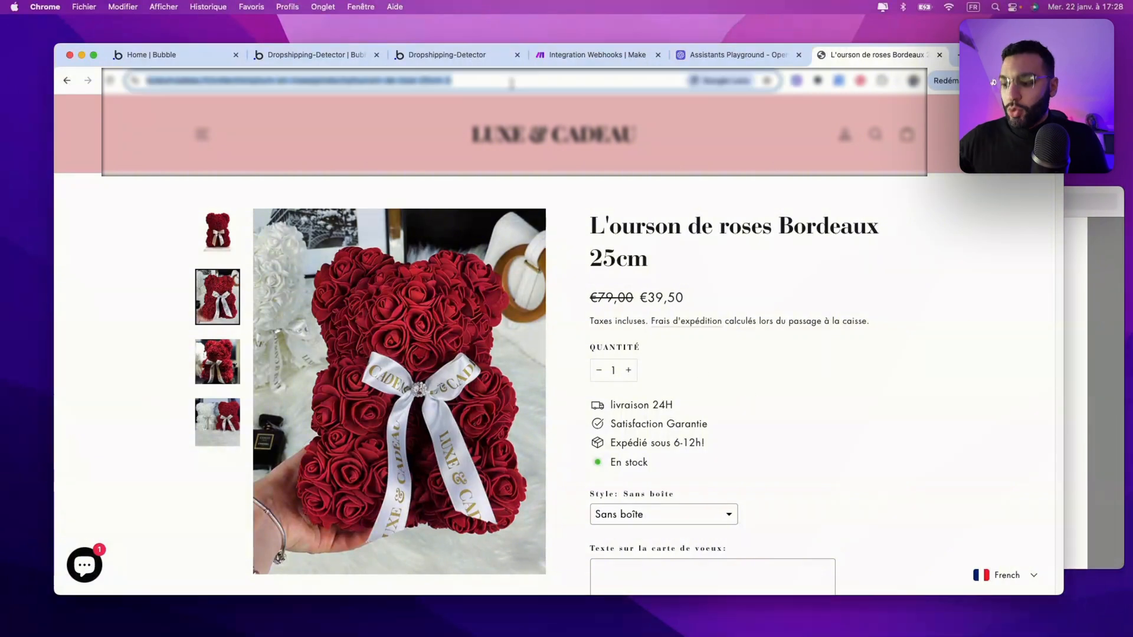
{"action": "left_click", "coordinate": [543, 54]}
{"action": "left_click", "coordinate": [136, 559]}
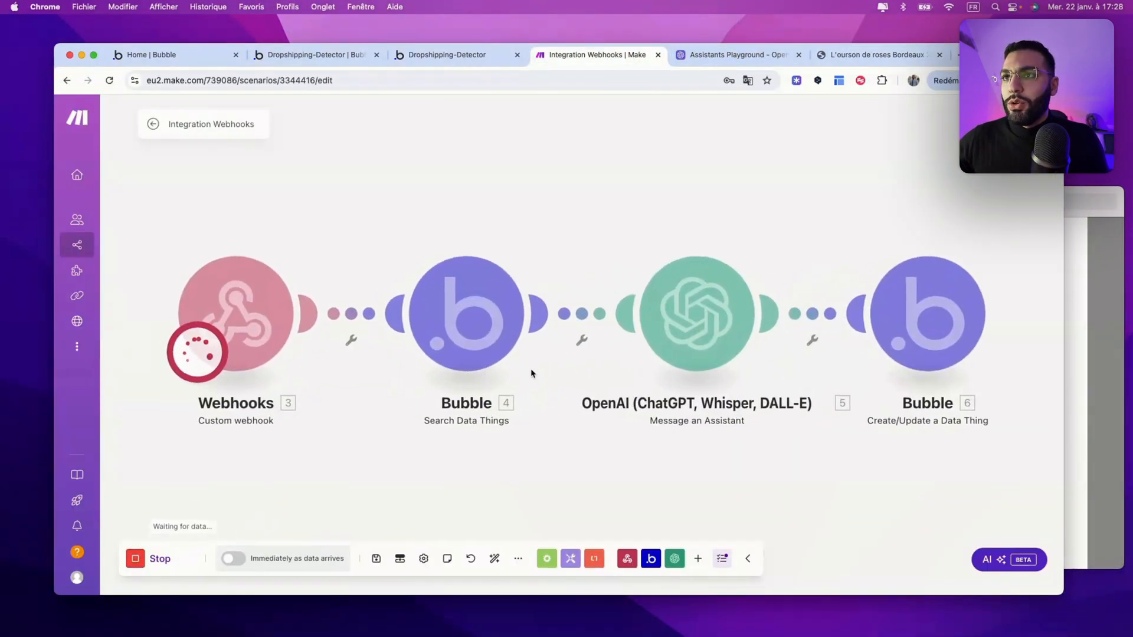
{"action": "left_click", "coordinate": [466, 55]}
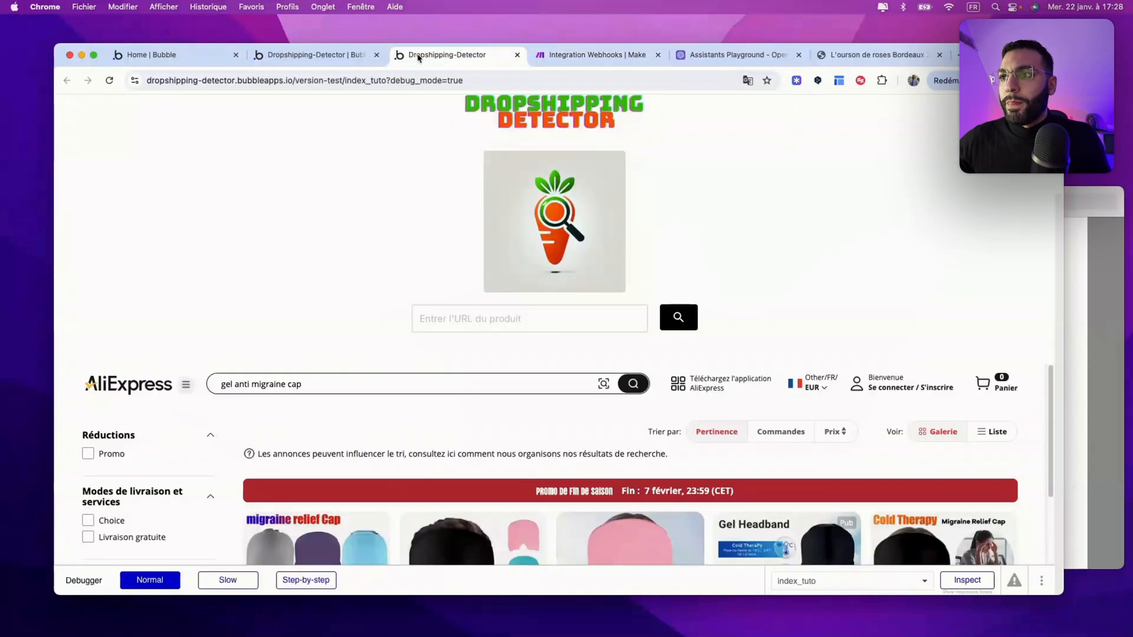
{"action": "left_click", "coordinate": [518, 315]}
{"action": "key", "text": "super+v"}
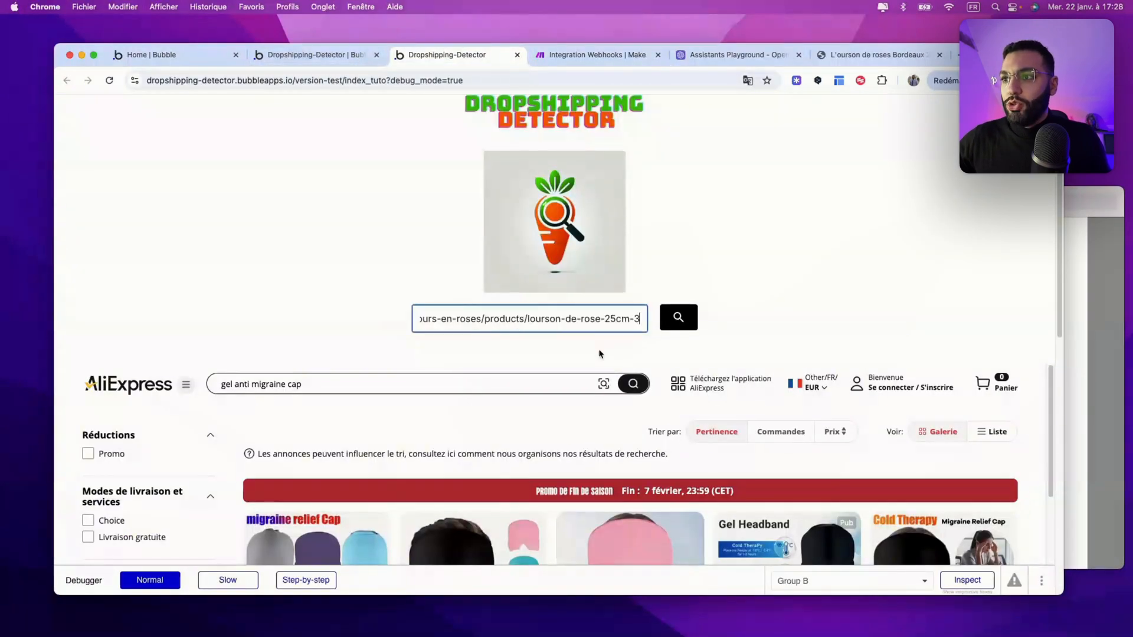
{"action": "left_click", "coordinate": [678, 318]}
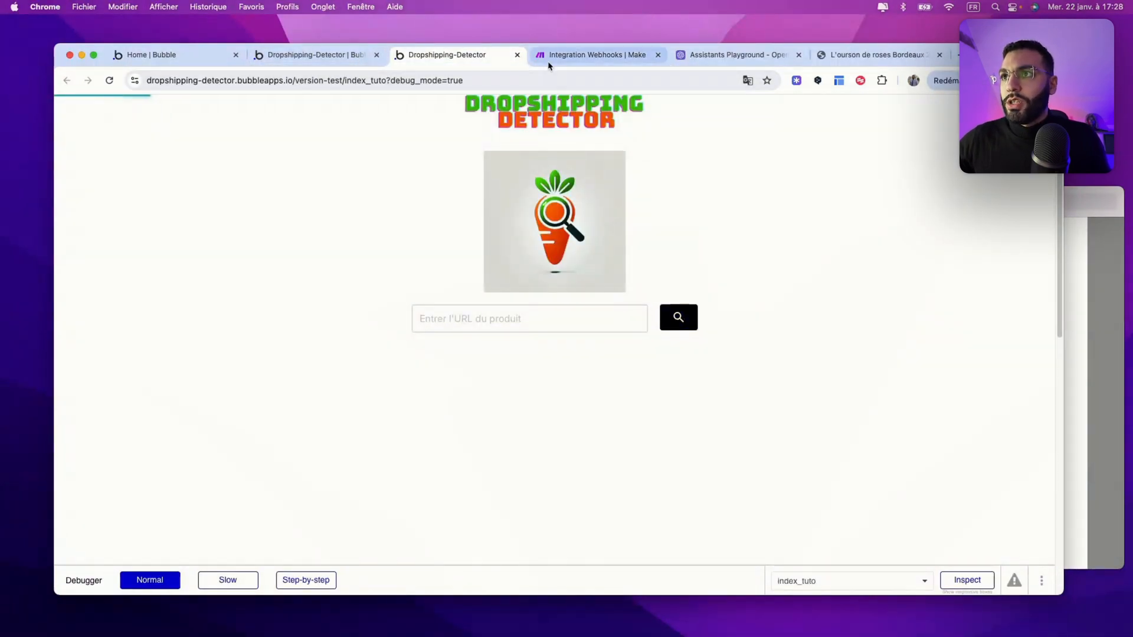
Step: Review the AliExpress 'rose bear 25cm' results from 0,99€, then return to the €39,50 product page
{"action": "left_click", "coordinate": [549, 56]}
{"action": "scroll", "coordinate": [538, 314], "scroll_direction": "down", "scroll_amount": 3}
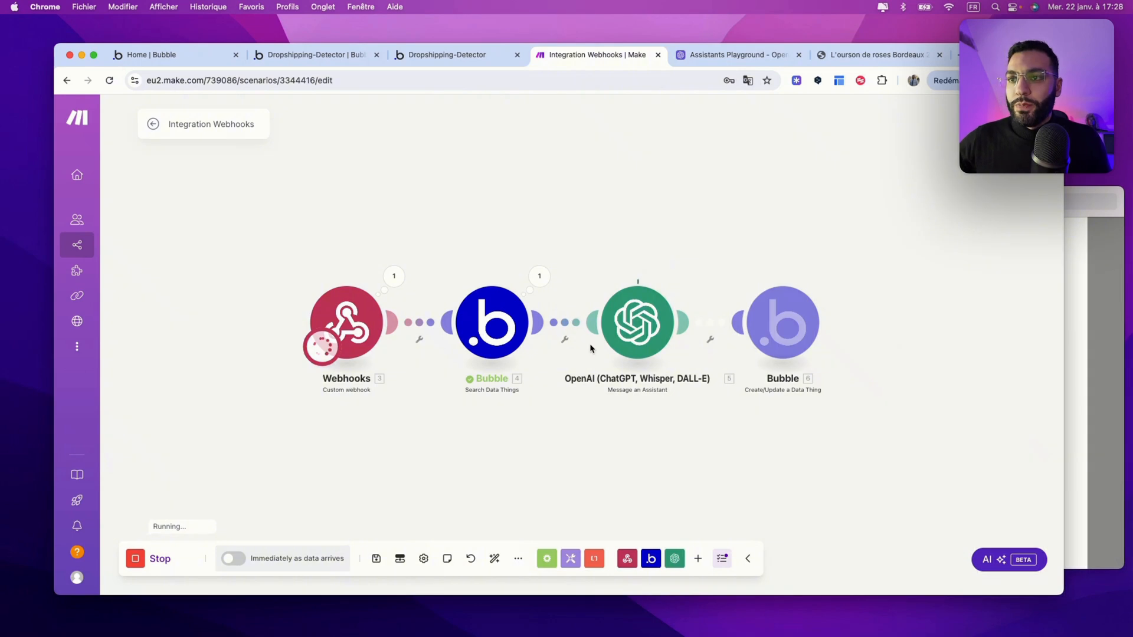
{"action": "left_click", "coordinate": [466, 54]}
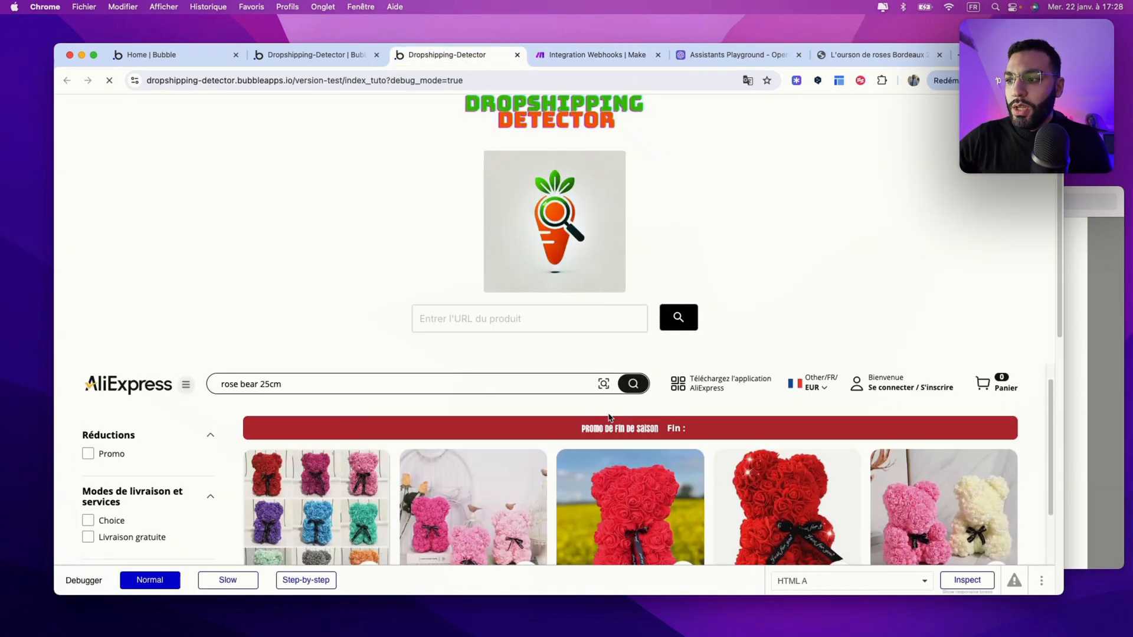
{"action": "scroll", "coordinate": [946, 339], "scroll_direction": "down", "scroll_amount": 3}
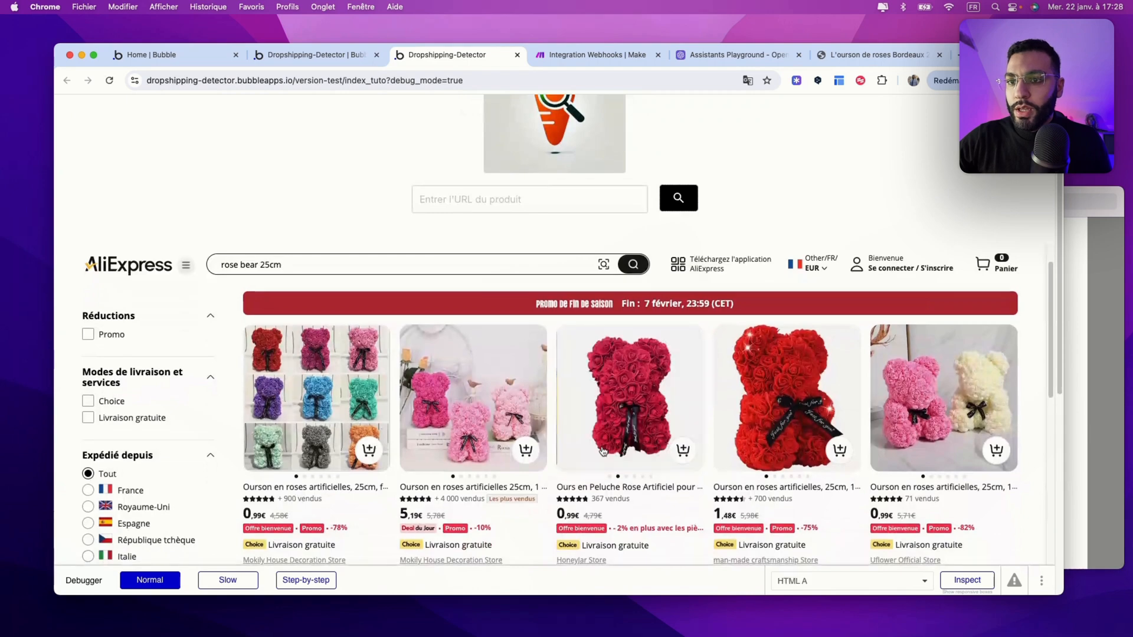
{"action": "scroll", "coordinate": [680, 405], "scroll_direction": "down", "scroll_amount": 2}
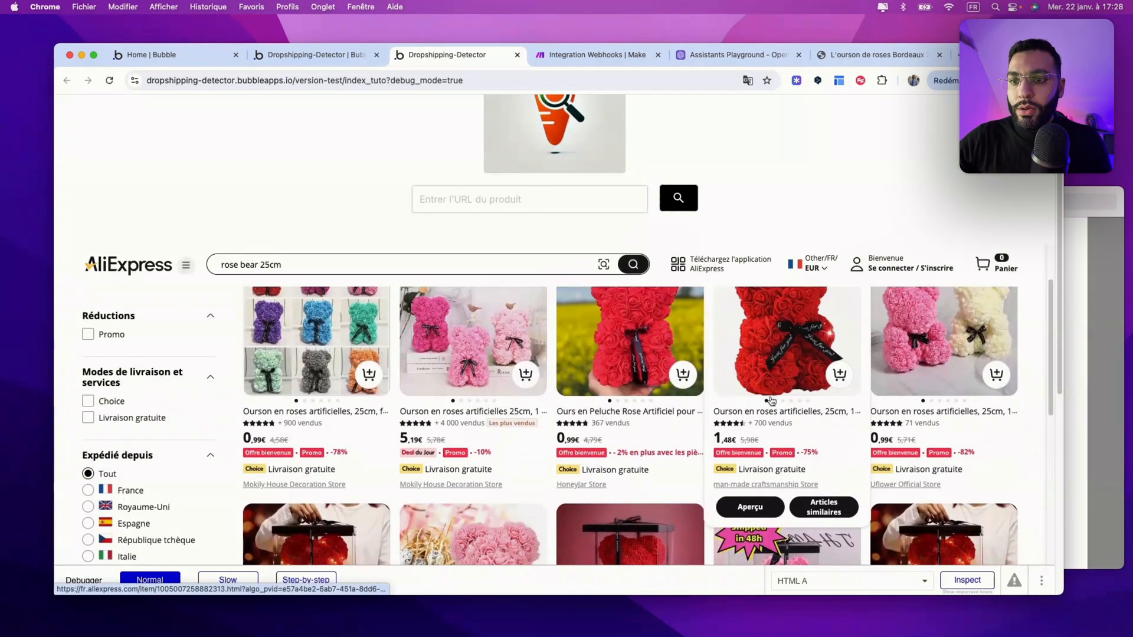
{"action": "left_click", "coordinate": [887, 62]}
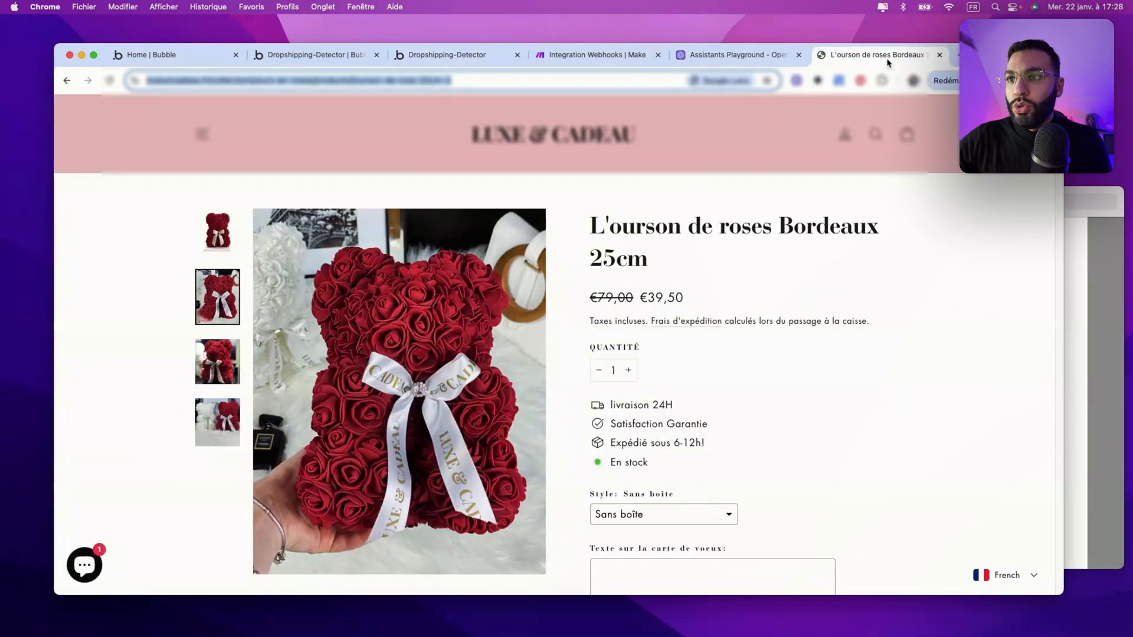